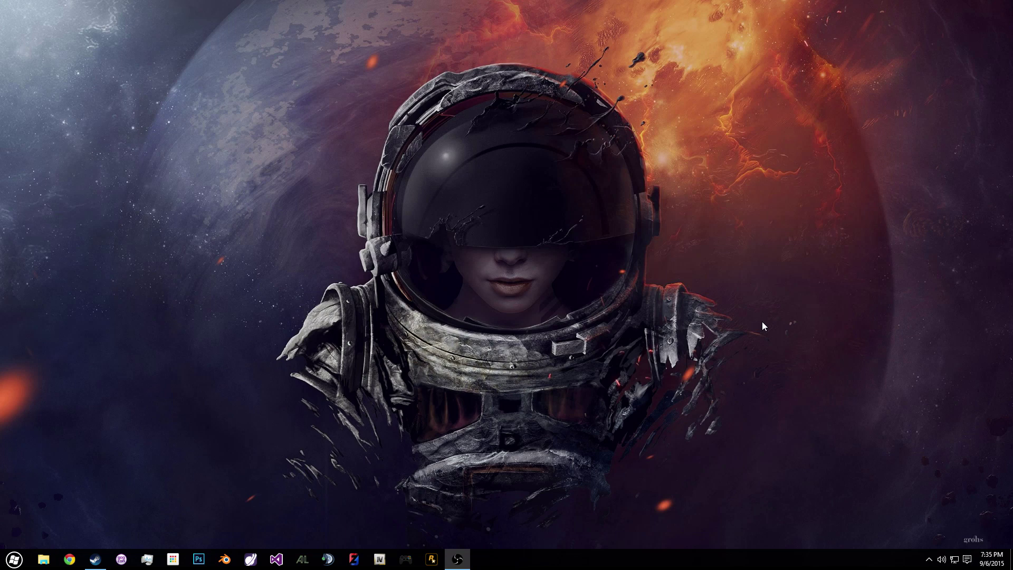
Step: Launch ZModeler and OpenIV, and open the Windows version of Grand Theft Auto V in OpenIV
{"action": "left_click", "coordinate": [353, 552]}
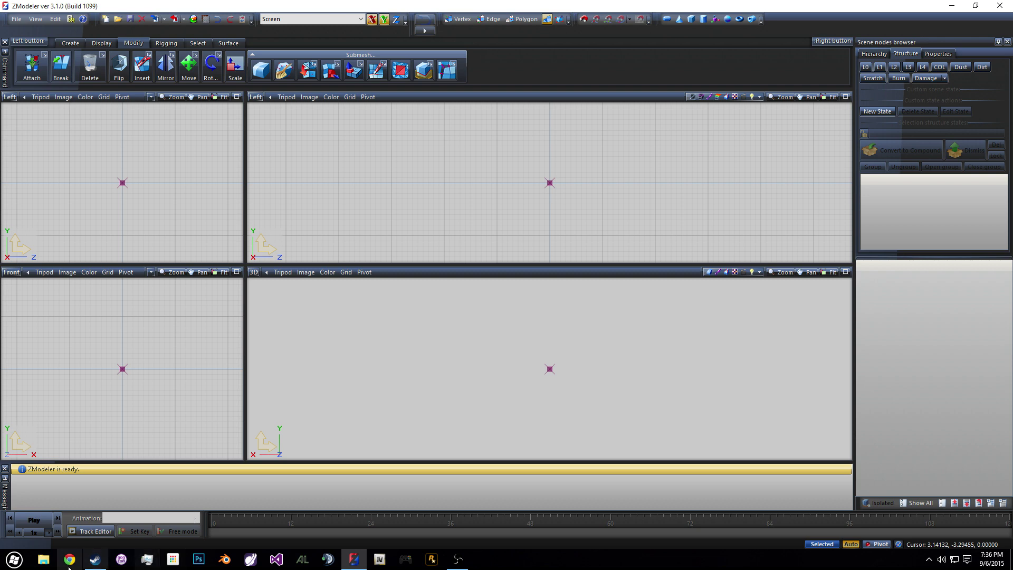
{"action": "left_click", "coordinate": [380, 560]}
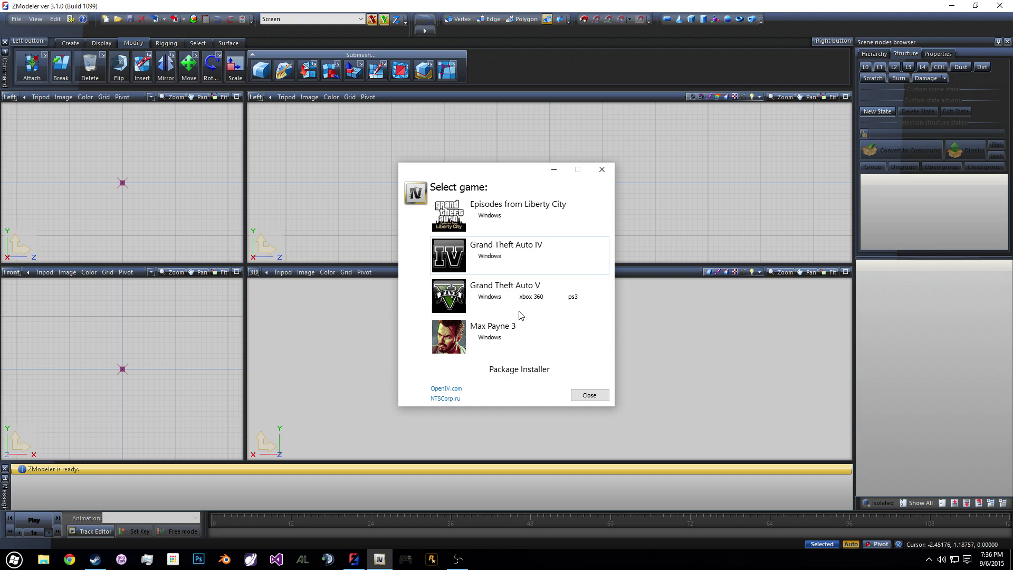
{"action": "mouse_move", "coordinate": [580, 5]}
{"action": "left_mouse_down"}
{"action": "mouse_move", "coordinate": [547, 155]}
{"action": "mouse_move", "coordinate": [566, 5]}
{"action": "left_mouse_up"}
{"action": "left_click_drag", "start_coordinate": [631, 6], "coordinate": [656, 1]}
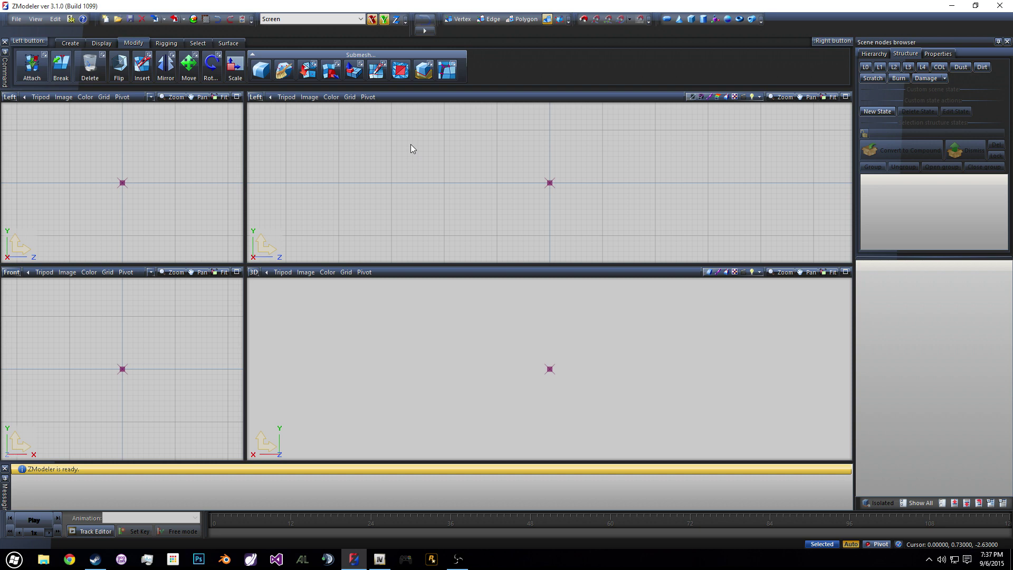
{"action": "left_click", "coordinate": [380, 559]}
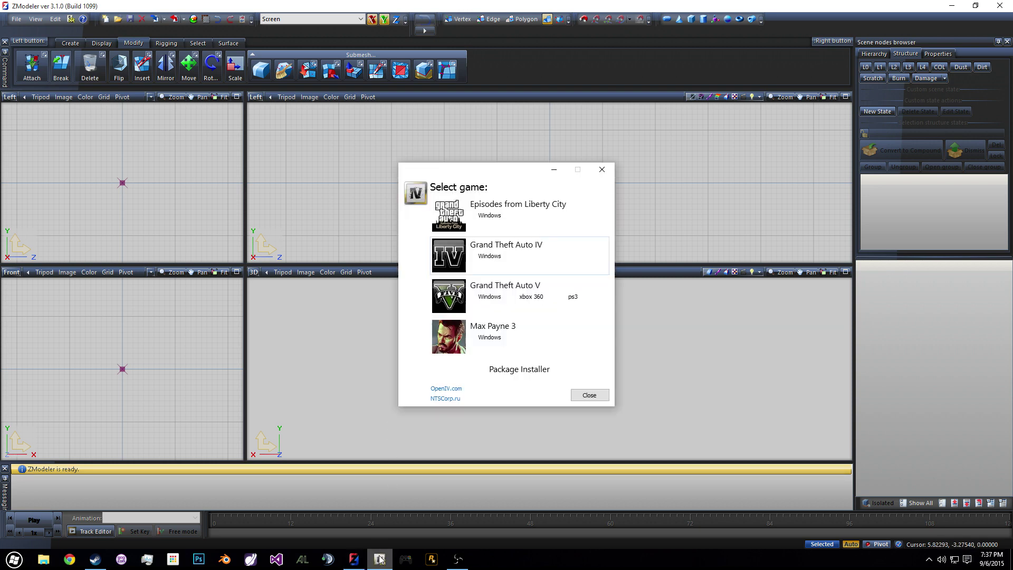
{"action": "left_click", "coordinate": [489, 294]}
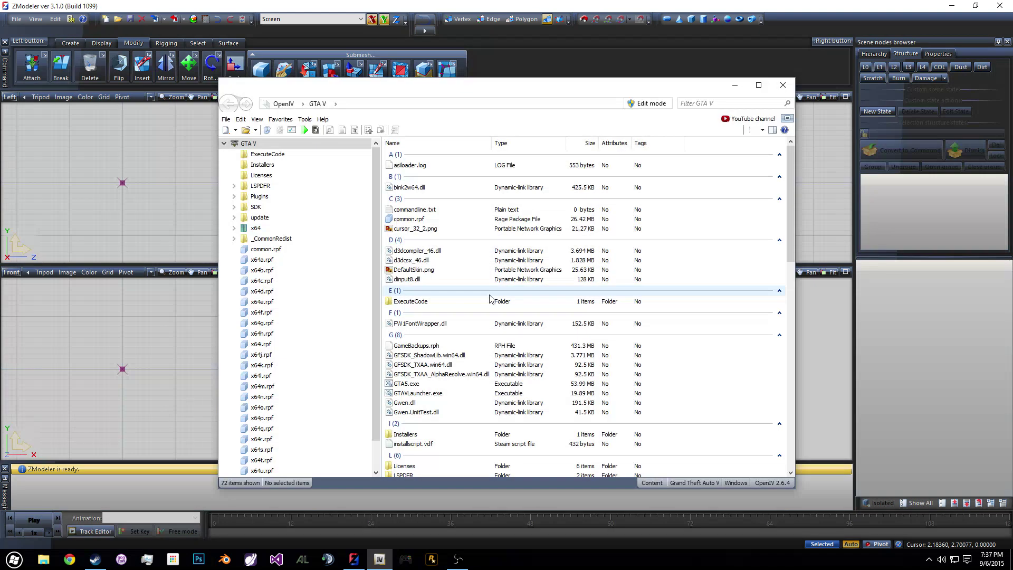
Step: Open x64e.rpf/levels/gta5/vehicles.rpf and filter its files by "sabre"
{"action": "scroll", "coordinate": [327, 296], "scroll_direction": "down", "scroll_amount": 1}
{"action": "scroll", "coordinate": [301, 312], "scroll_direction": "up", "scroll_amount": 1}
{"action": "scroll", "coordinate": [266, 259], "scroll_direction": "down", "scroll_amount": 1}
{"action": "scroll", "coordinate": [275, 259], "scroll_direction": "up", "scroll_amount": 1}
{"action": "scroll", "coordinate": [290, 283], "scroll_direction": "down", "scroll_amount": 1}
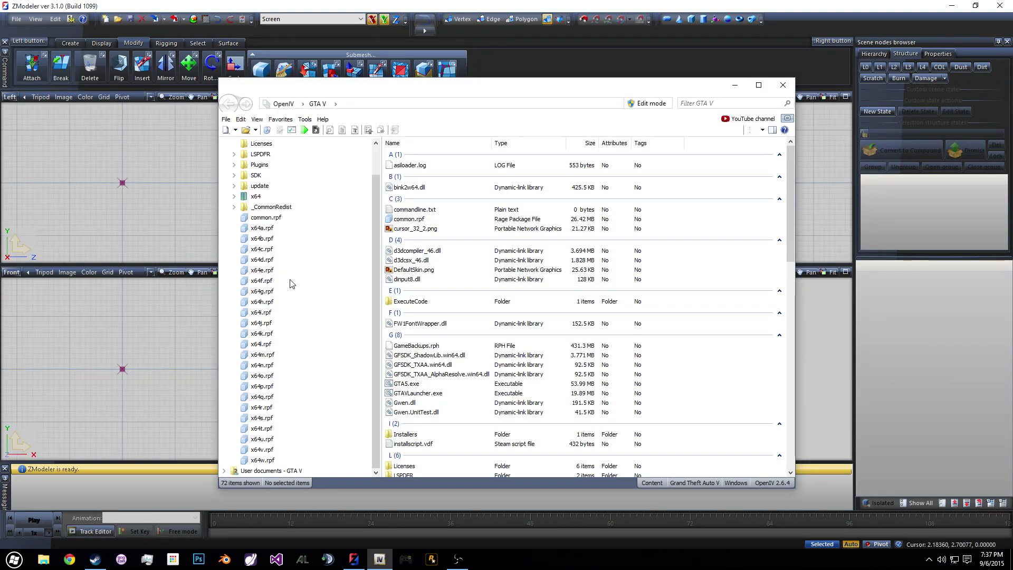
{"action": "scroll", "coordinate": [293, 281], "scroll_direction": "up", "scroll_amount": 1}
{"action": "scroll", "coordinate": [294, 281], "scroll_direction": "down", "scroll_amount": 1}
{"action": "left_click", "coordinate": [294, 270]}
{"action": "scroll", "coordinate": [319, 279], "scroll_direction": "up", "scroll_amount": 1}
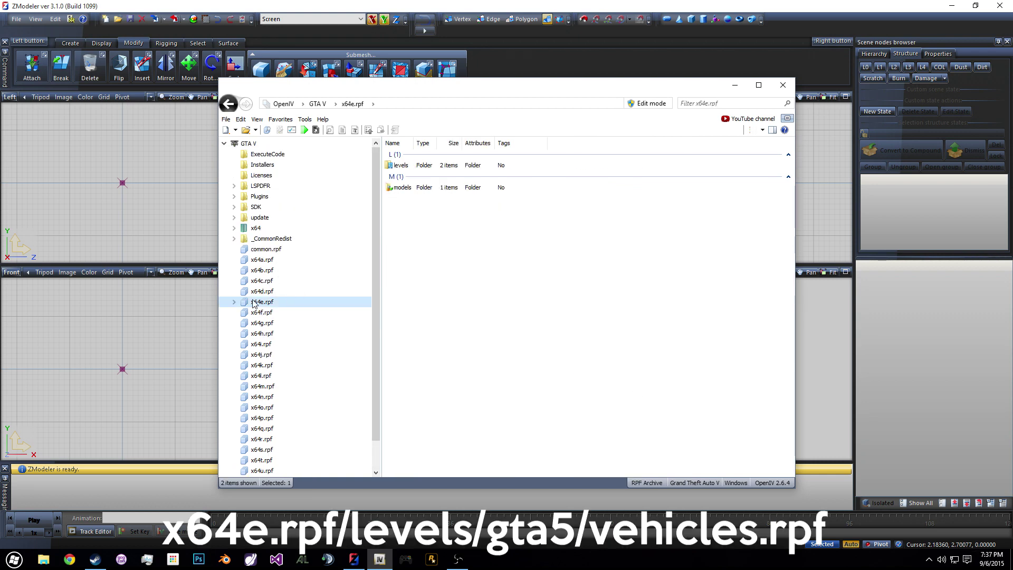
{"action": "double_click", "coordinate": [401, 166]}
{"action": "double_click", "coordinate": [403, 175]}
{"action": "double_click", "coordinate": [411, 231]}
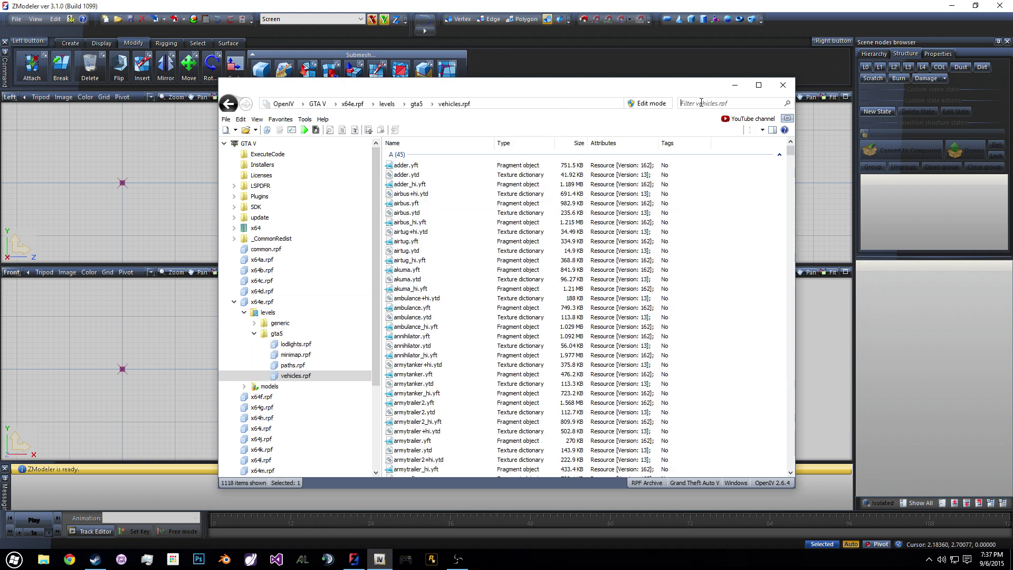
{"action": "type", "text": "sabre"}
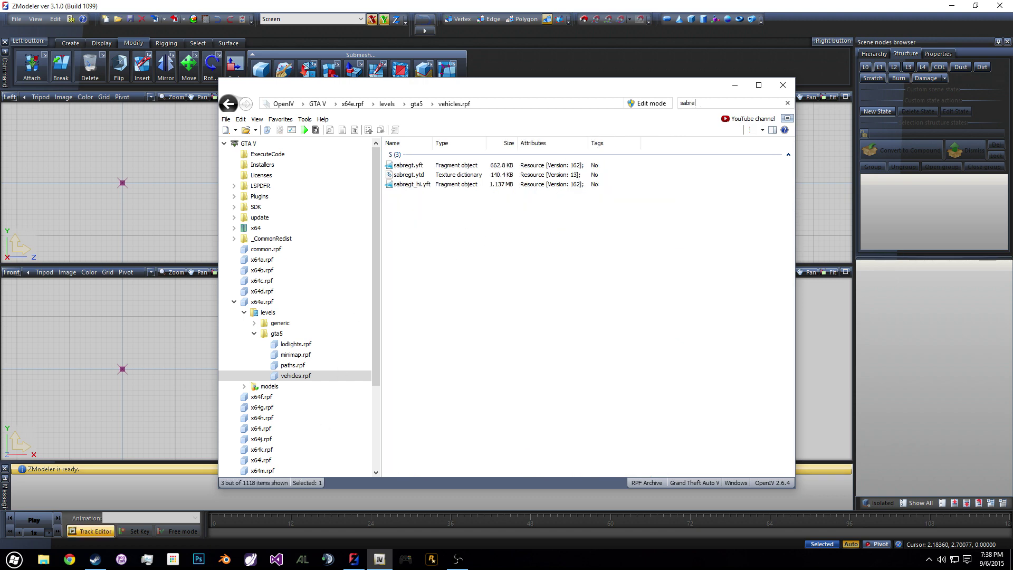
Step: Copy sabregt.yft, sabregt.ytd and sabregt_hi.yft from the archive to the Games SSD (G:) drive in File Explorer
{"action": "left_click", "coordinate": [46, 561]}
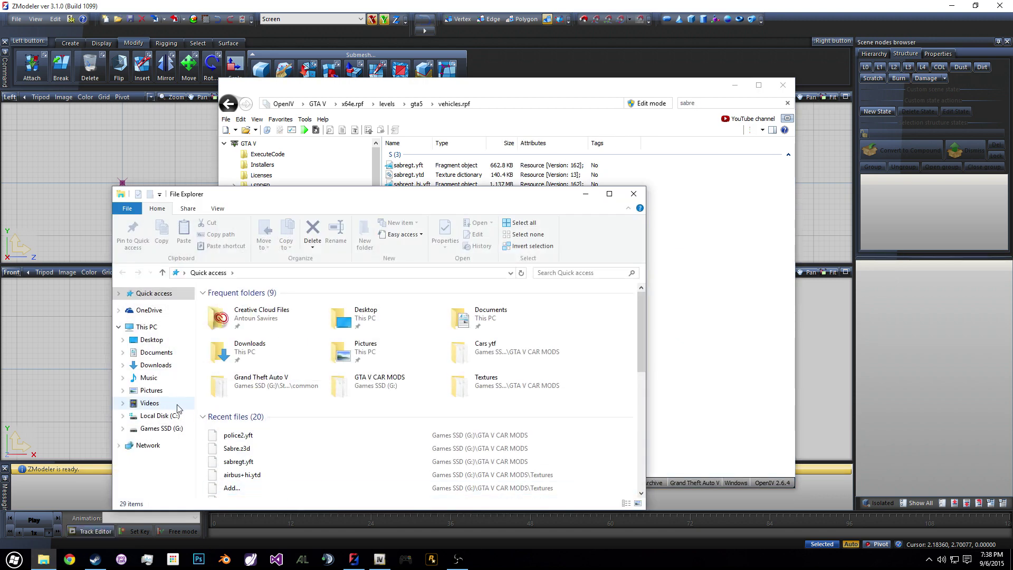
{"action": "left_click", "coordinate": [160, 428]}
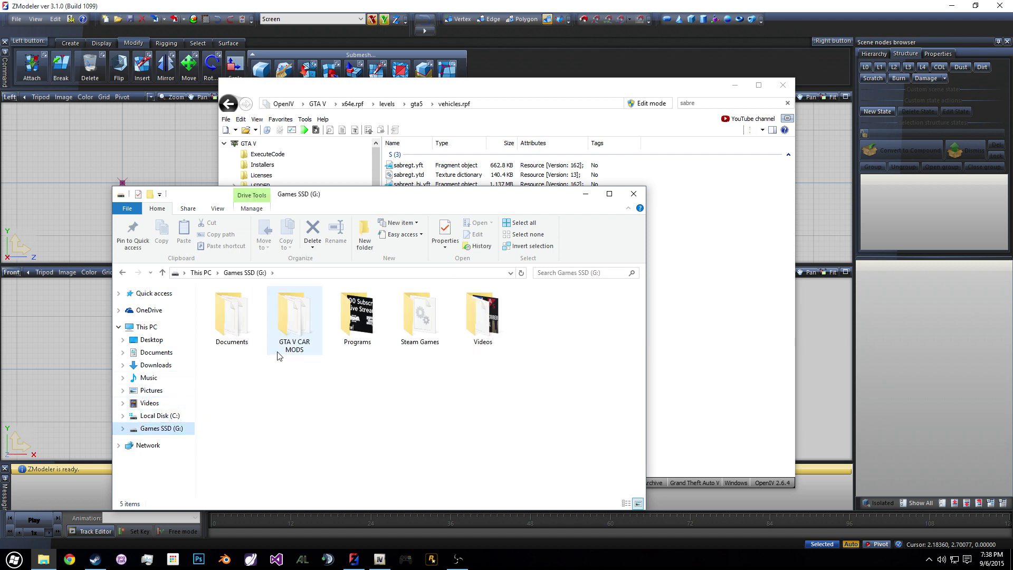
{"action": "left_click_drag", "start_coordinate": [295, 194], "coordinate": [260, 202]}
{"action": "left_click", "coordinate": [662, 237]}
{"action": "left_click_drag", "start_coordinate": [661, 256], "coordinate": [417, 151]}
{"action": "left_click_drag", "start_coordinate": [284, 279], "coordinate": [201, 374]}
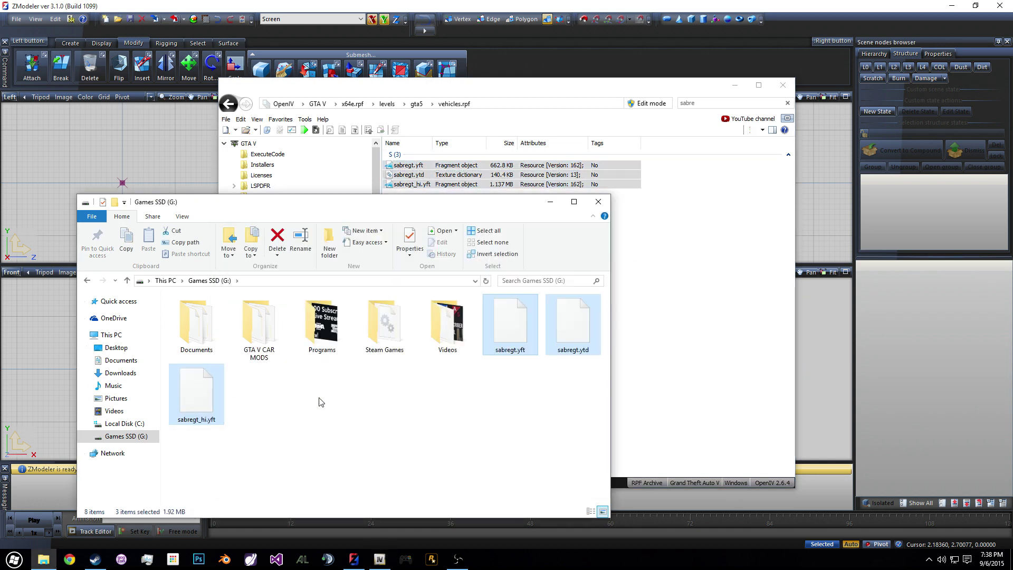
{"action": "left_click", "coordinate": [321, 402]}
Step: Return to OpenIV and enable edit mode for the vehicles.rpf archive
{"action": "left_click", "coordinate": [658, 238]}
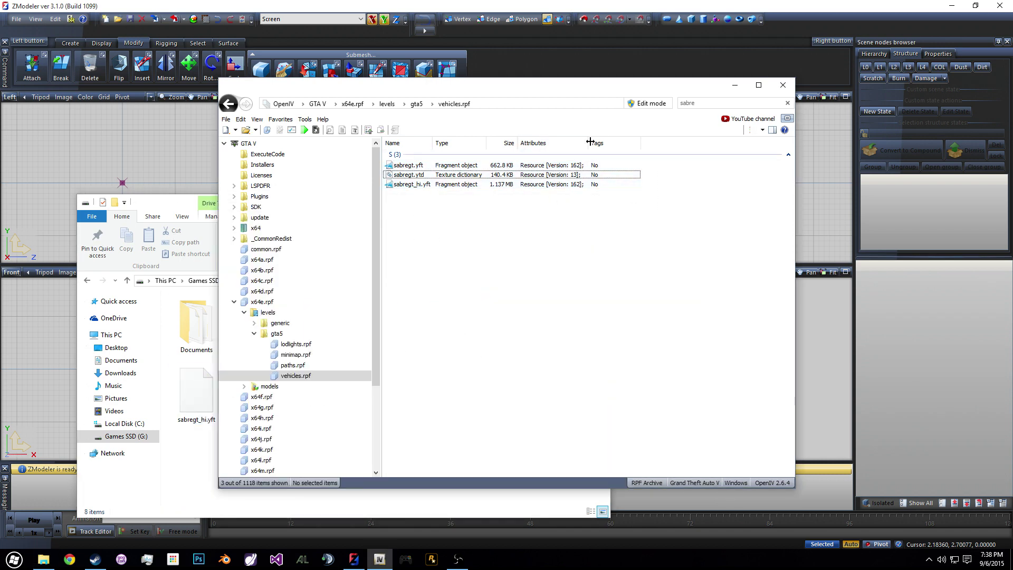
{"action": "left_click", "coordinate": [644, 104]}
{"action": "left_click", "coordinate": [543, 323]}
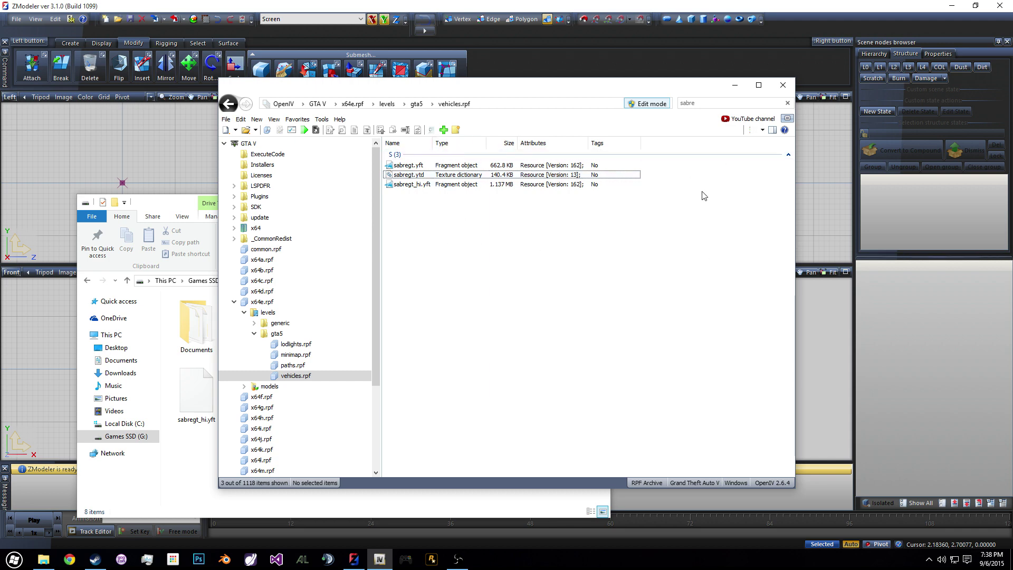
Step: Check the installation status of ASI Loader and OpenIV.ASI in the ASI Manager
{"action": "left_click", "coordinate": [240, 119]}
{"action": "mouse_move", "coordinate": [222, 119]}
{"action": "left_click", "coordinate": [328, 132]}
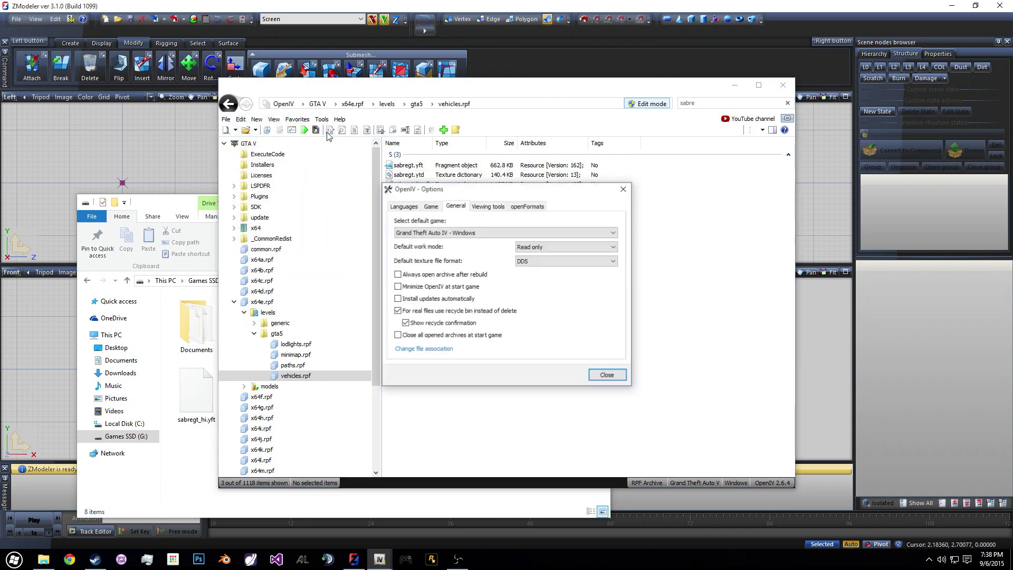
{"action": "left_click", "coordinate": [607, 375]}
{"action": "left_click", "coordinate": [323, 121]}
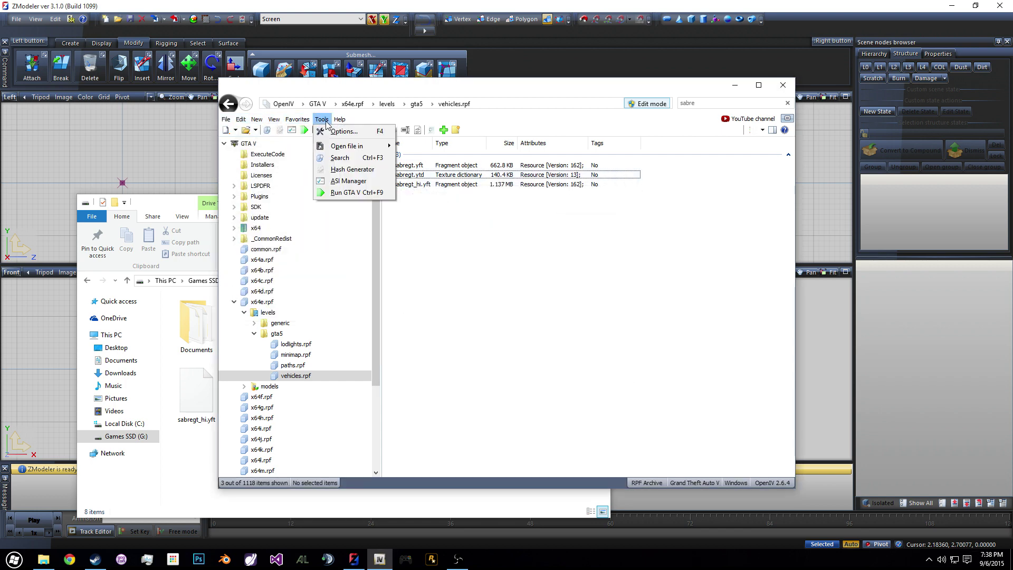
{"action": "left_click", "coordinate": [336, 181]}
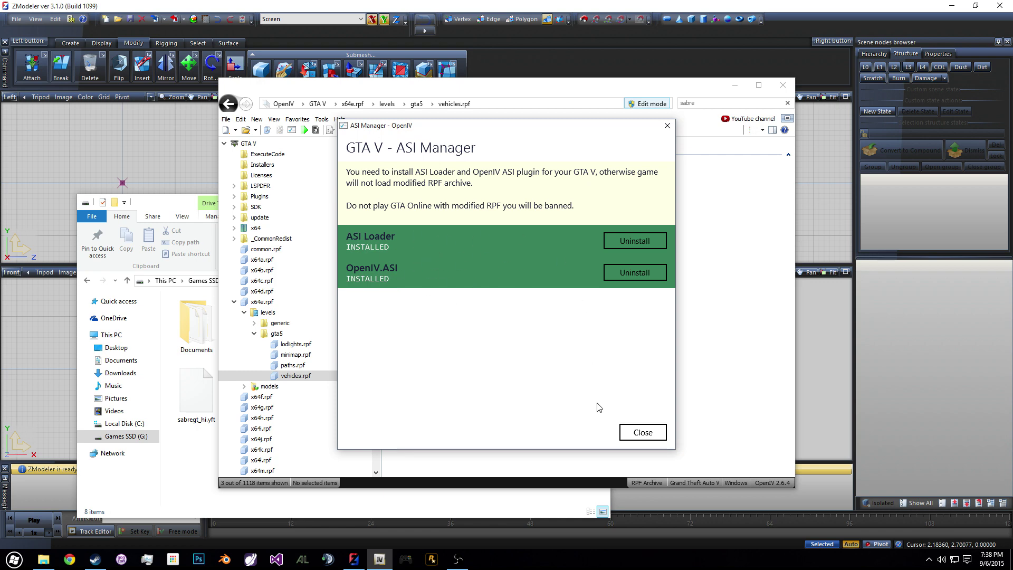
{"action": "left_click", "coordinate": [634, 430]}
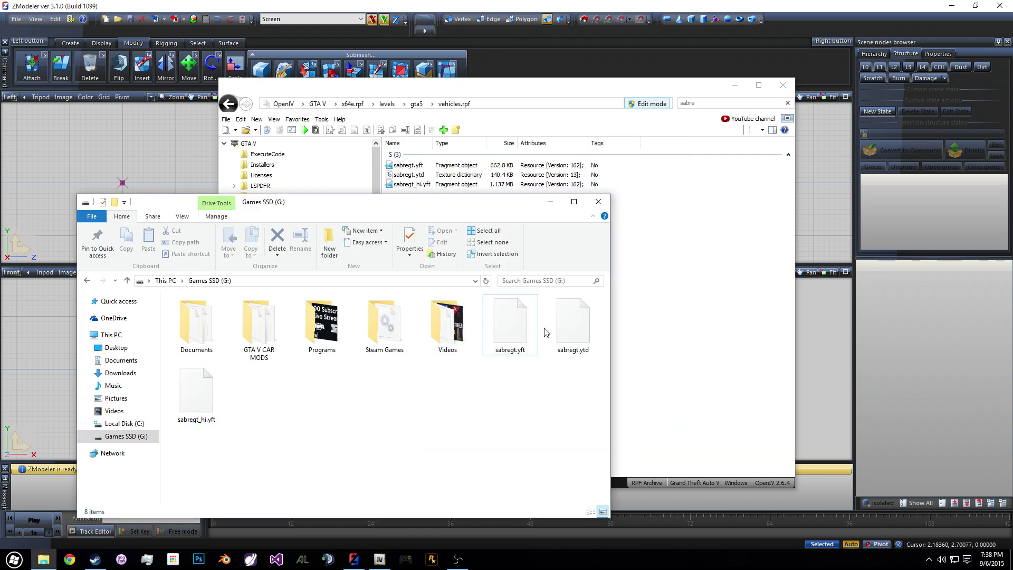
Step: Switch to ZModeler, start an import and select sabregt_hi.yft on the Games SSD (G:) drive
{"action": "left_click", "coordinate": [77, 117]}
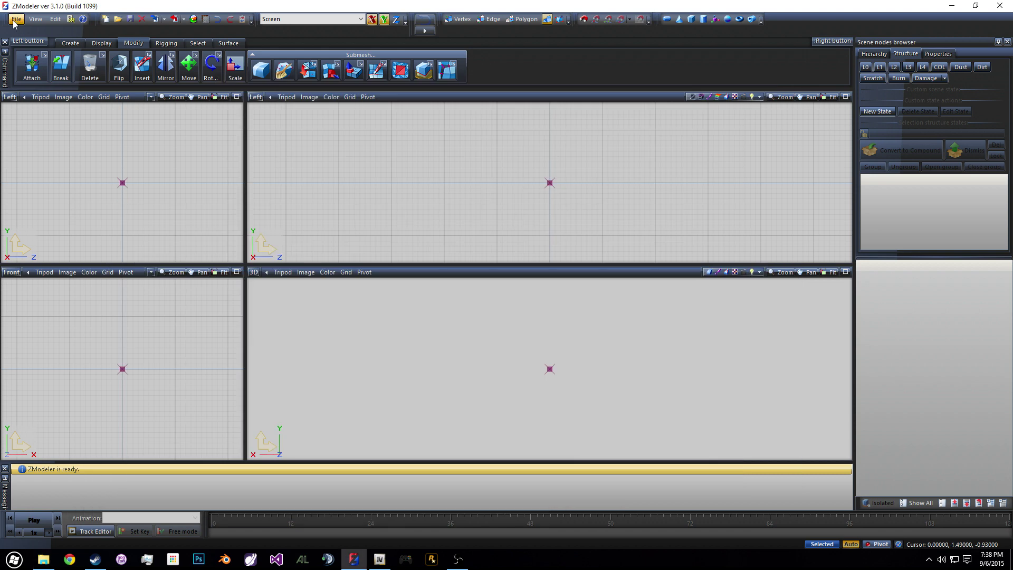
{"action": "left_click", "coordinate": [156, 19]}
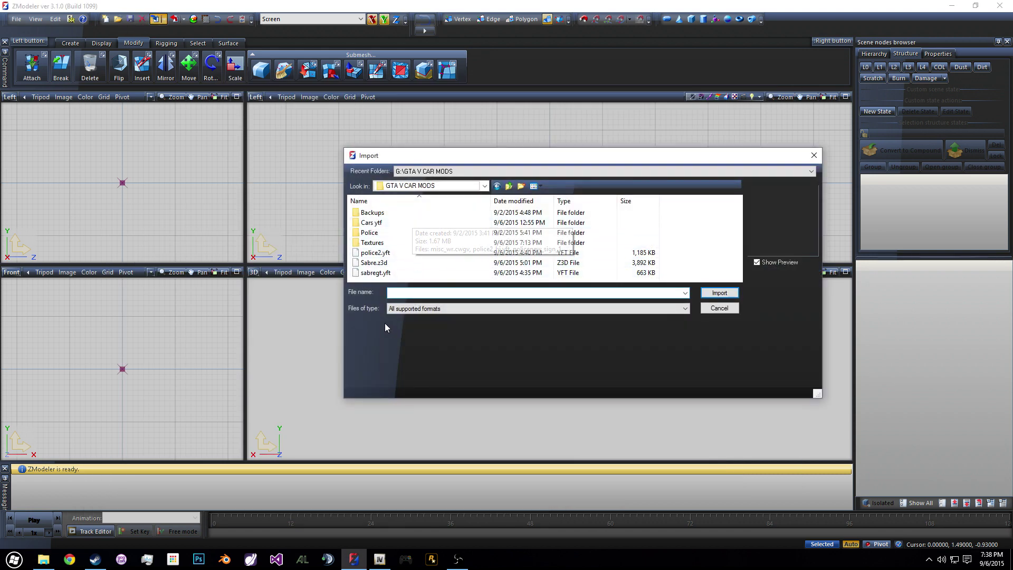
{"action": "left_click", "coordinate": [43, 559]}
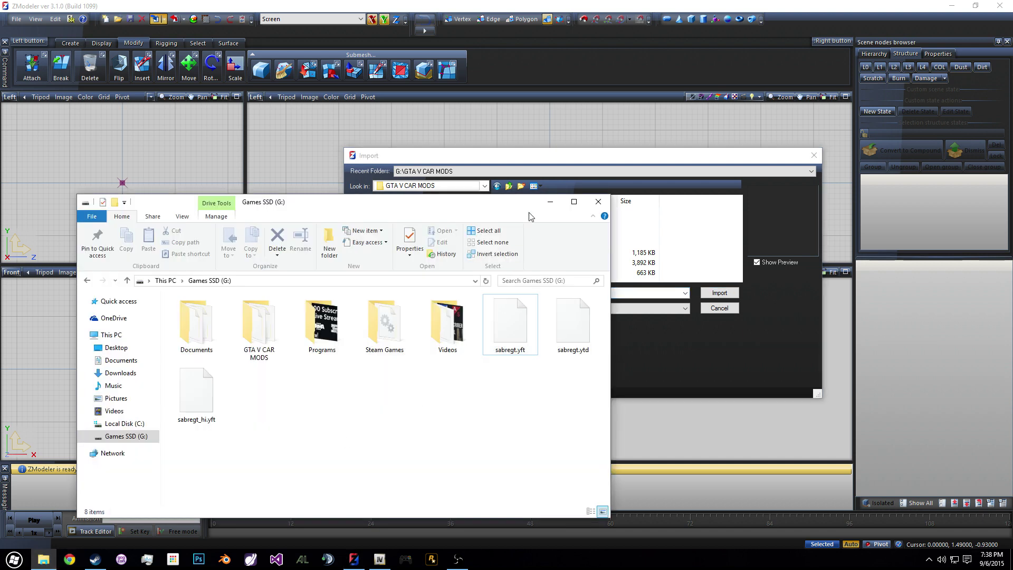
{"action": "left_click", "coordinate": [546, 151]}
{"action": "left_click", "coordinate": [484, 186]}
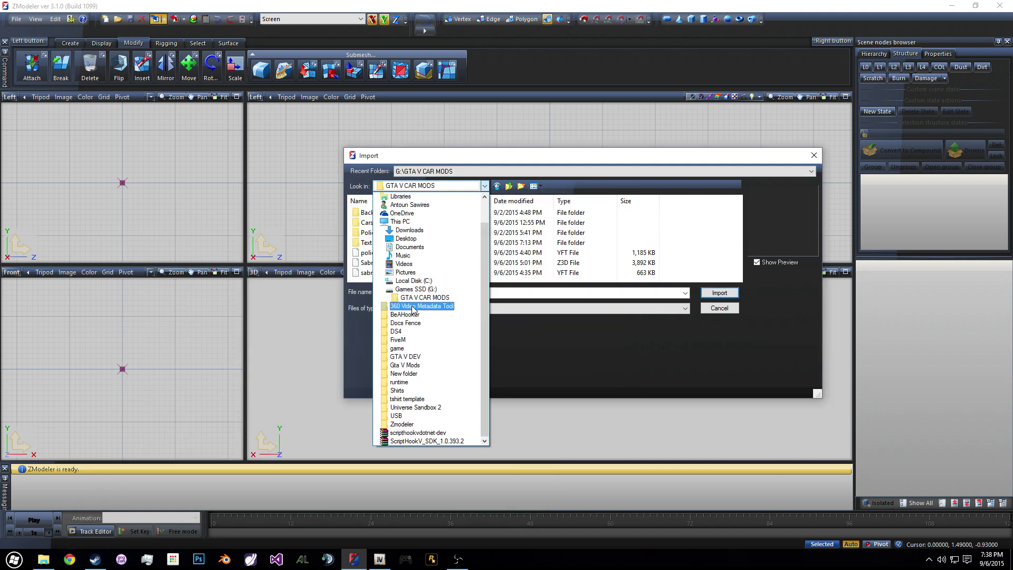
{"action": "left_click", "coordinate": [426, 290]}
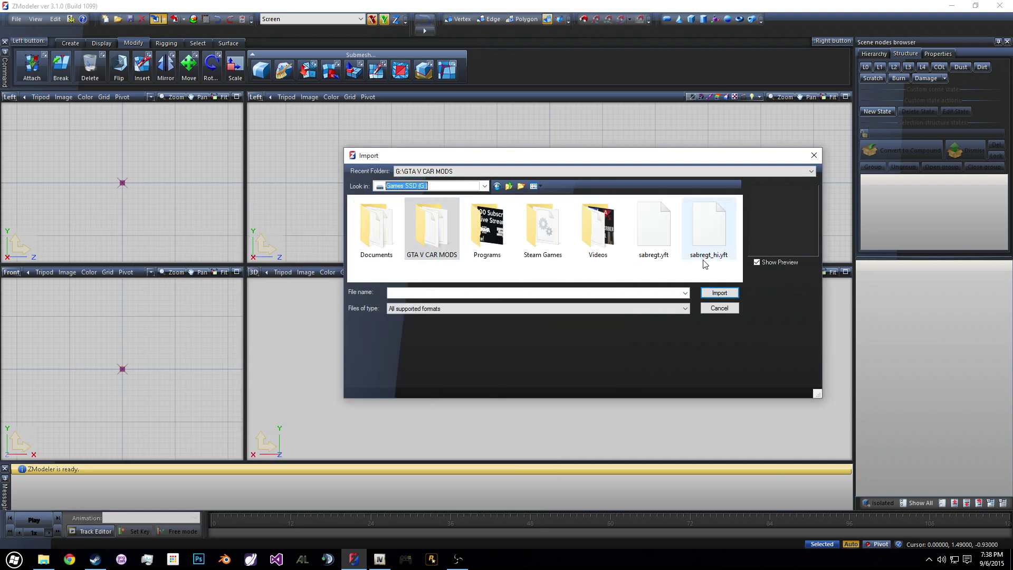
{"action": "left_click", "coordinate": [710, 232]}
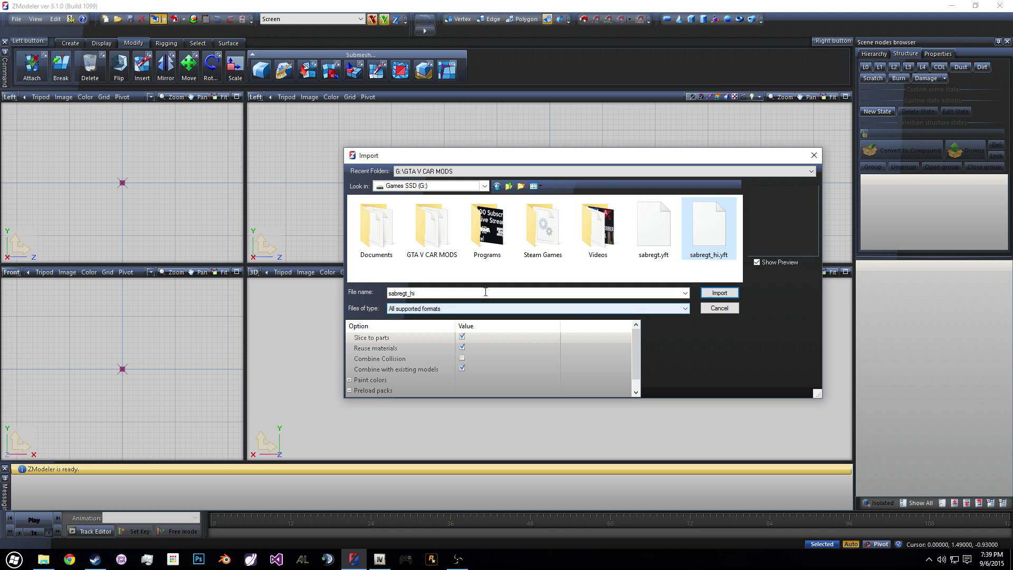
Step: Expand the Preload packs options for the sabregt_hi.yft import
{"action": "left_click", "coordinate": [518, 337]}
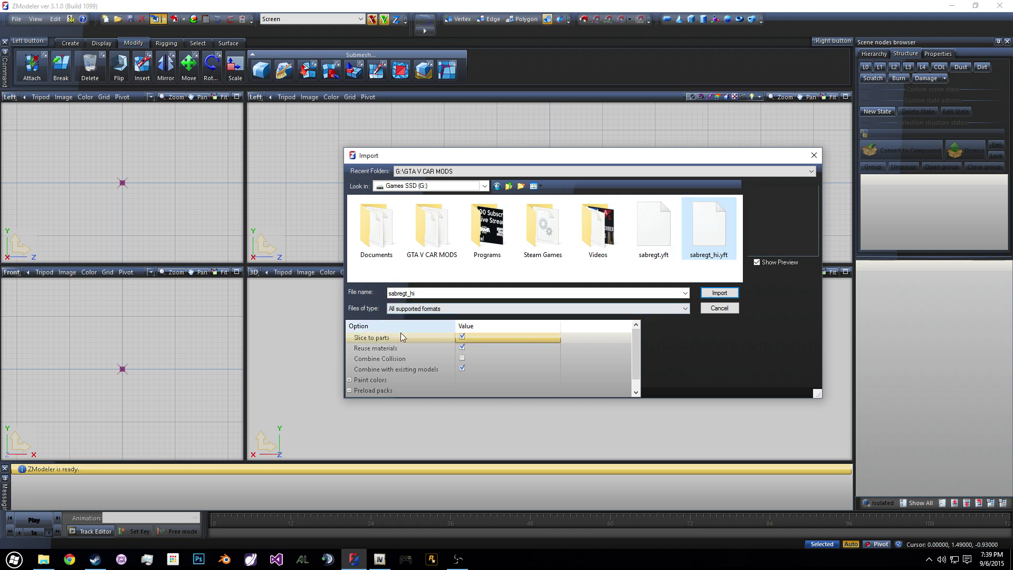
{"action": "scroll", "coordinate": [420, 376], "scroll_direction": "down", "scroll_amount": 1}
{"action": "left_click", "coordinate": [349, 380]}
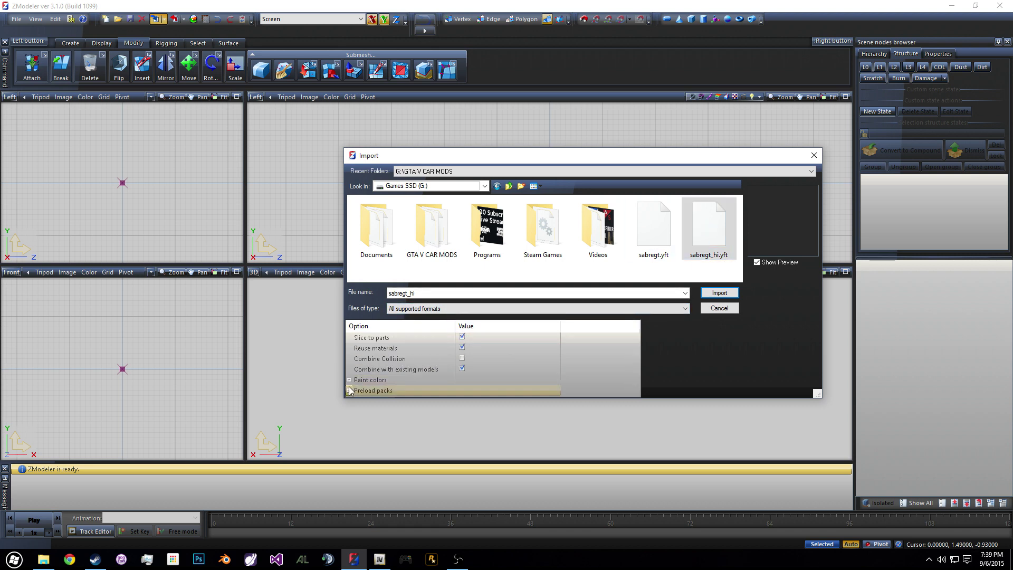
{"action": "left_click", "coordinate": [349, 390]}
Step: Look through the texture packs whose names start with "vehicles" in the GTA V CAR MODS Textures folder
{"action": "left_click", "coordinate": [467, 390]}
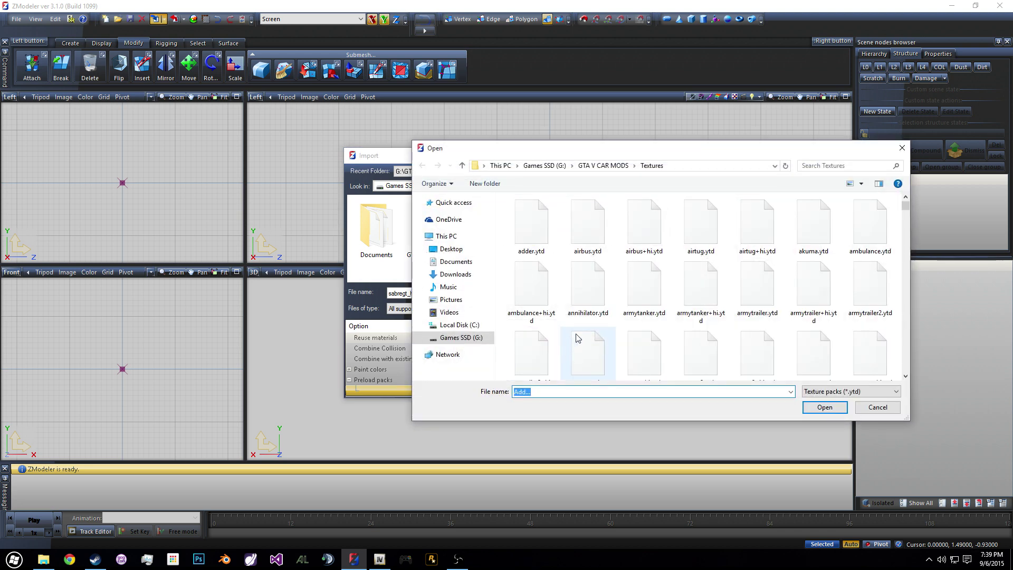
{"action": "left_click", "coordinate": [546, 393]}
{"action": "key", "text": "BackSpace"}
{"action": "key", "text": "BackSpace"}
{"action": "key", "text": "BackSpace"}
{"action": "key", "text": "BackSpace"}
{"action": "key", "text": "BackSpace"}
{"action": "key", "text": "BackSpace"}
{"action": "type", "text": "vehu"}
{"action": "key", "text": "BackSpace"}
{"action": "type", "text": "icle"}
{"action": "scroll", "coordinate": [575, 444], "scroll_direction": "down", "scroll_amount": 3}
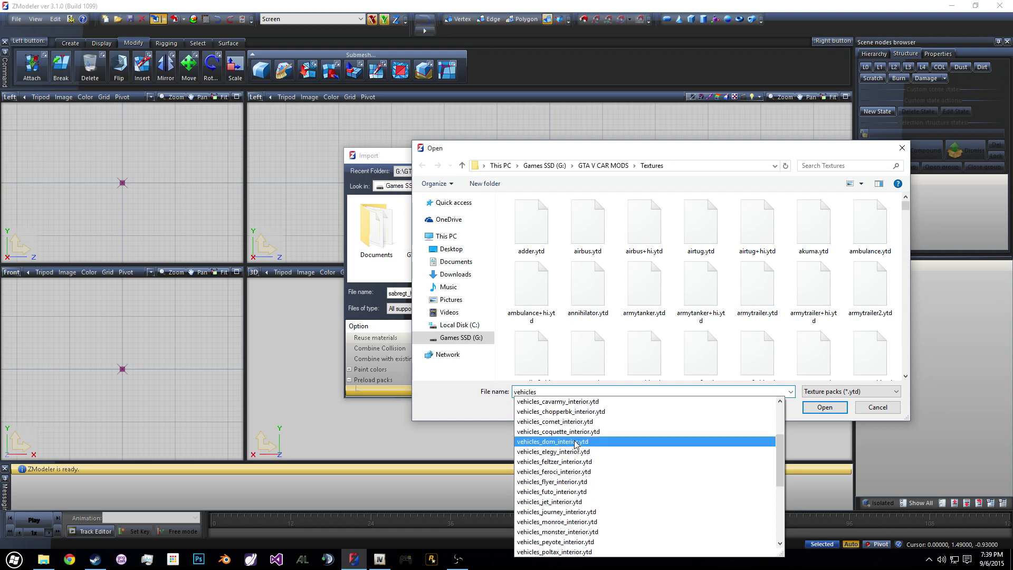
{"action": "scroll", "coordinate": [575, 445], "scroll_direction": "down", "scroll_amount": 3}
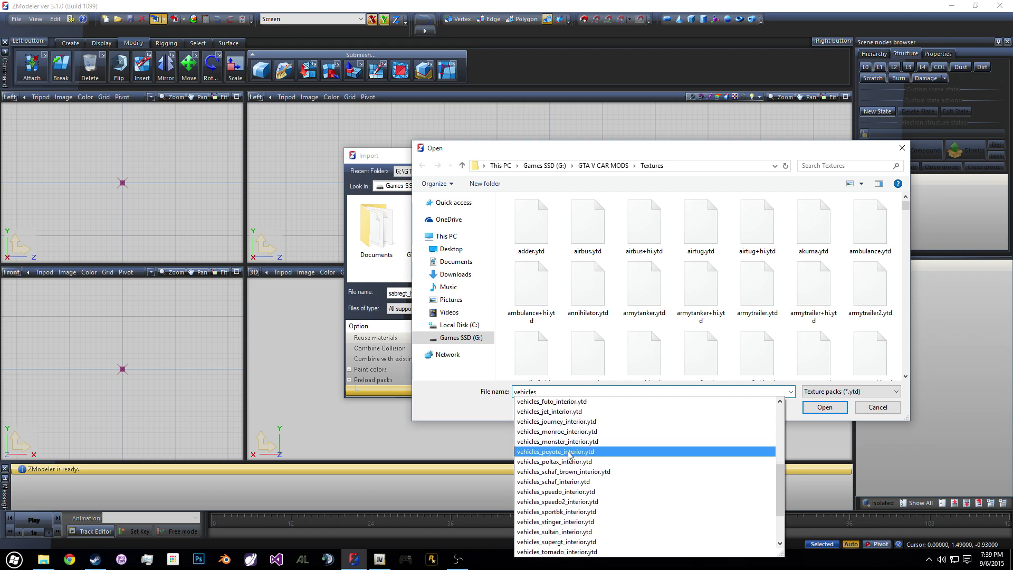
{"action": "scroll", "coordinate": [575, 470], "scroll_direction": "down", "scroll_amount": 3}
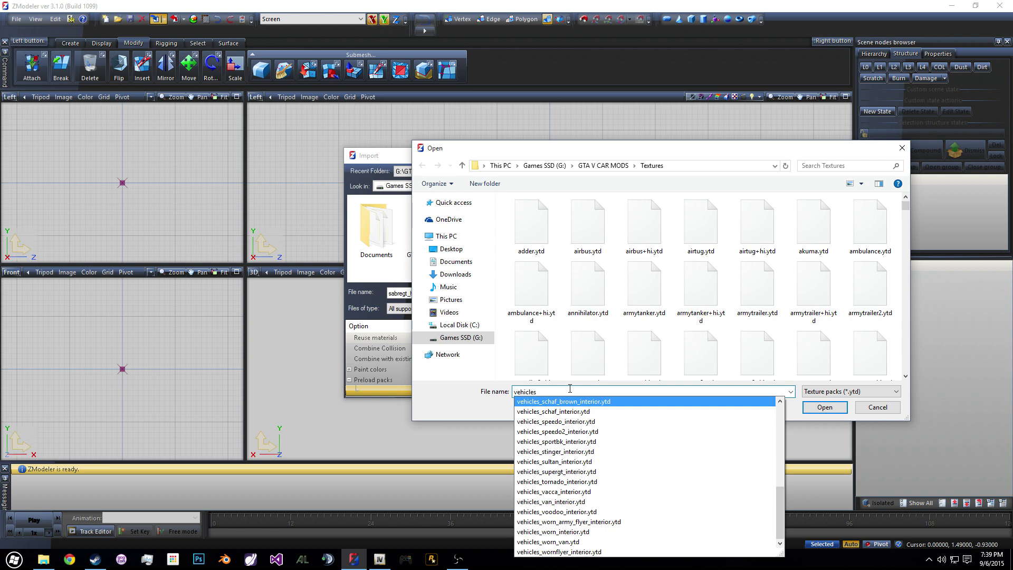
{"action": "key", "text": "BackSpace"}
{"action": "key", "text": "BackSpace"}
{"action": "key", "text": "BackSpace"}
{"action": "key", "text": "BackSpace"}
{"action": "key", "text": "BackSpace"}
{"action": "key", "text": "BackSpace"}
{"action": "key", "text": "BackSpace"}
{"action": "key", "text": "BackSpace"}
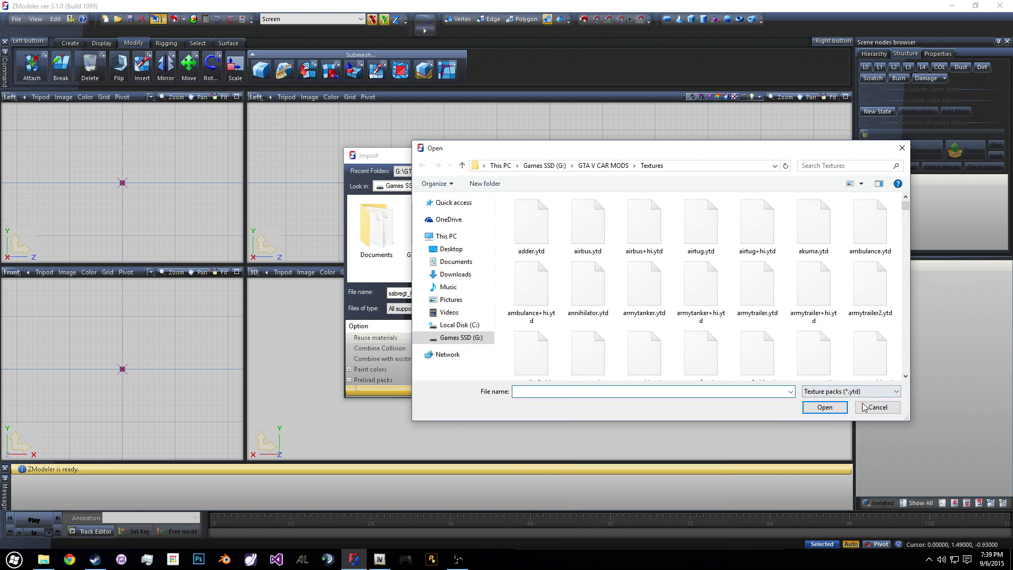
{"action": "left_click", "coordinate": [877, 408]}
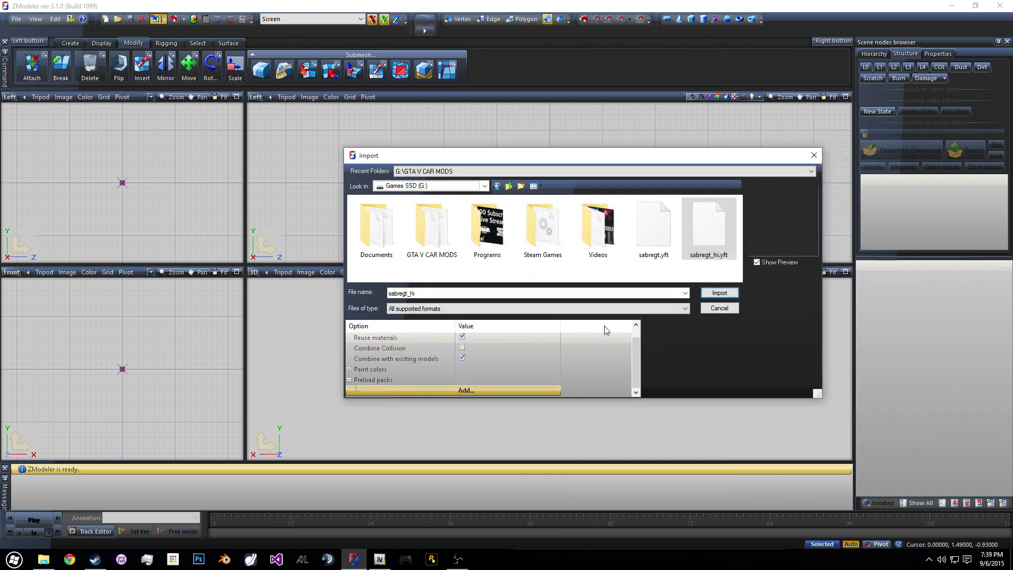
Step: Add sabregt.ytd from the Games SSD (G:) drive to the import's preload packs
{"action": "left_click", "coordinate": [474, 390]}
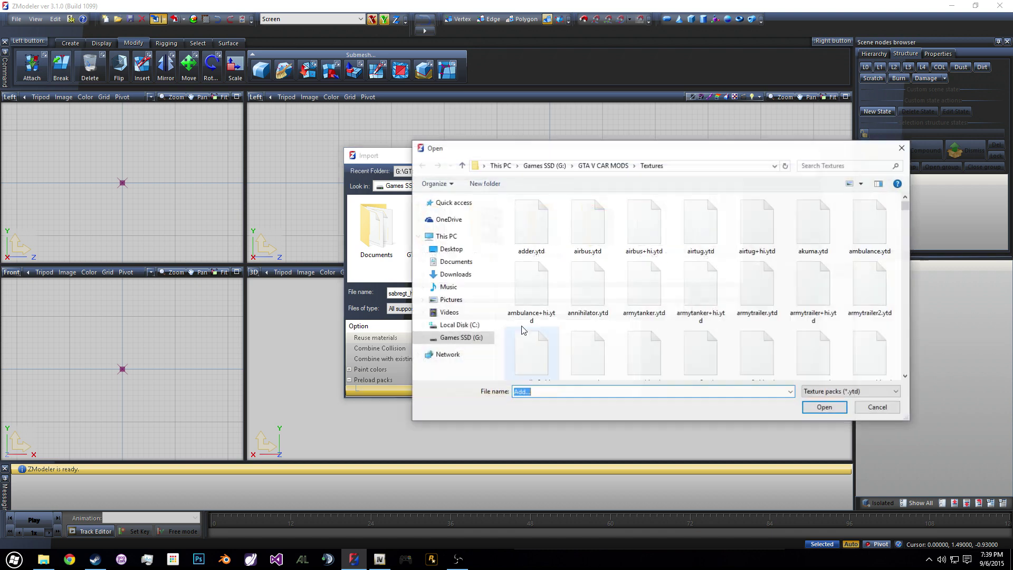
{"action": "left_click", "coordinate": [538, 165]}
{"action": "left_click", "coordinate": [822, 224]}
{"action": "left_click", "coordinate": [821, 409]}
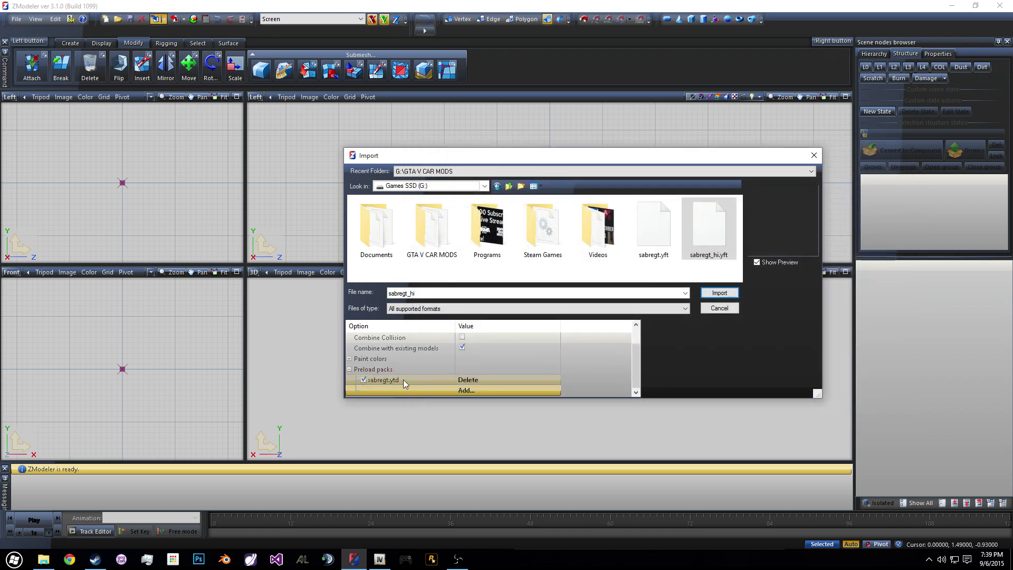
Step: Add vehshare.ytd from the GTA V CAR MODS Textures folder to the import's preload packs
{"action": "left_click", "coordinate": [480, 392]}
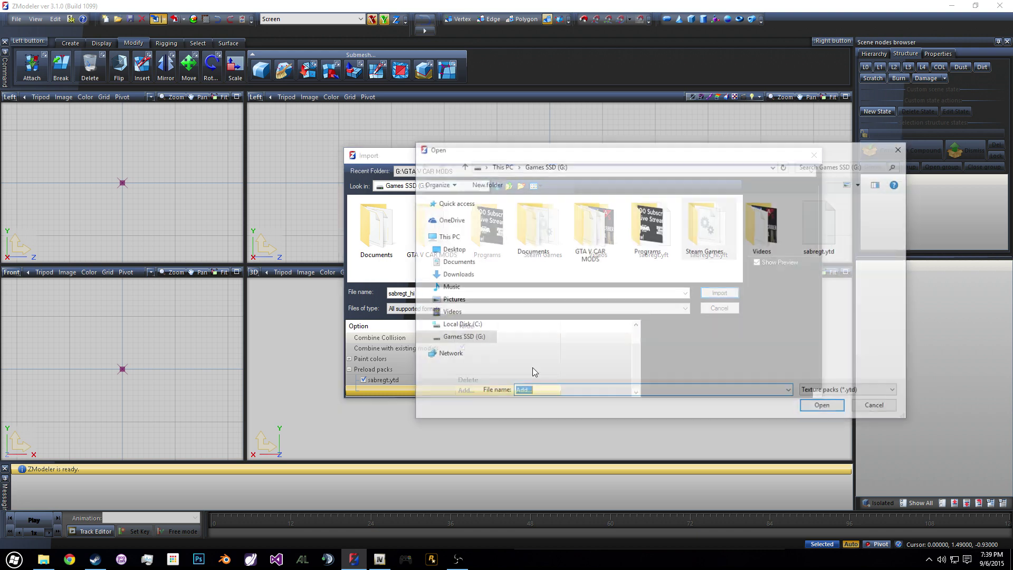
{"action": "key", "text": "BackSpace"}
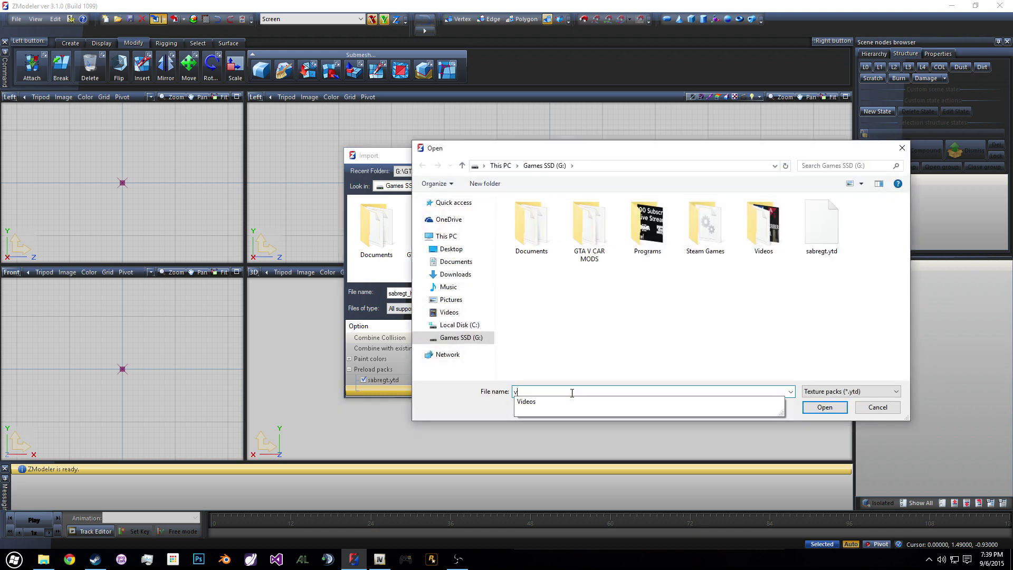
{"action": "type", "text": "eh"}
{"action": "key", "text": "BackSpace"}
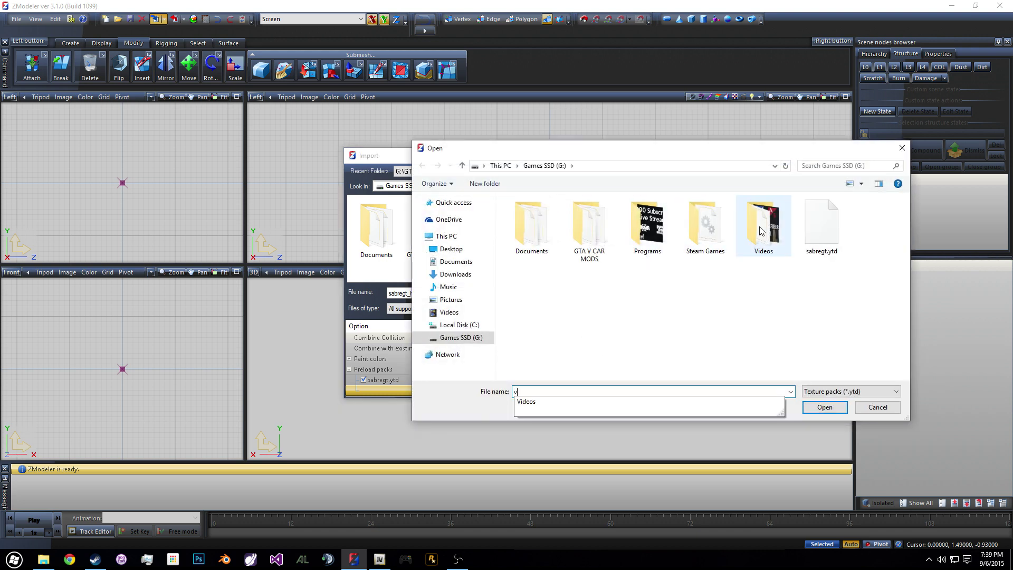
{"action": "double_click", "coordinate": [589, 235]}
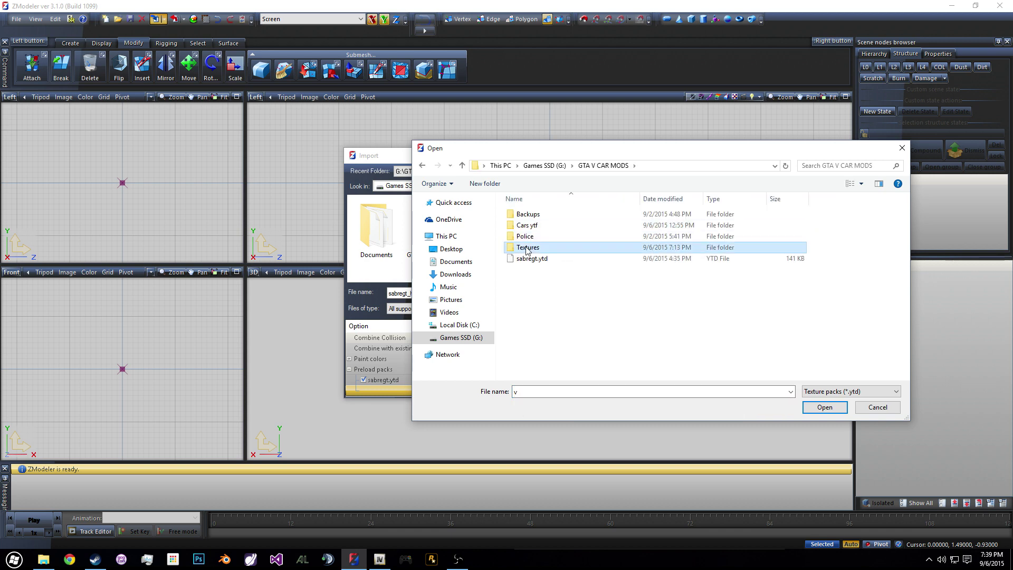
{"action": "double_click", "coordinate": [538, 249]}
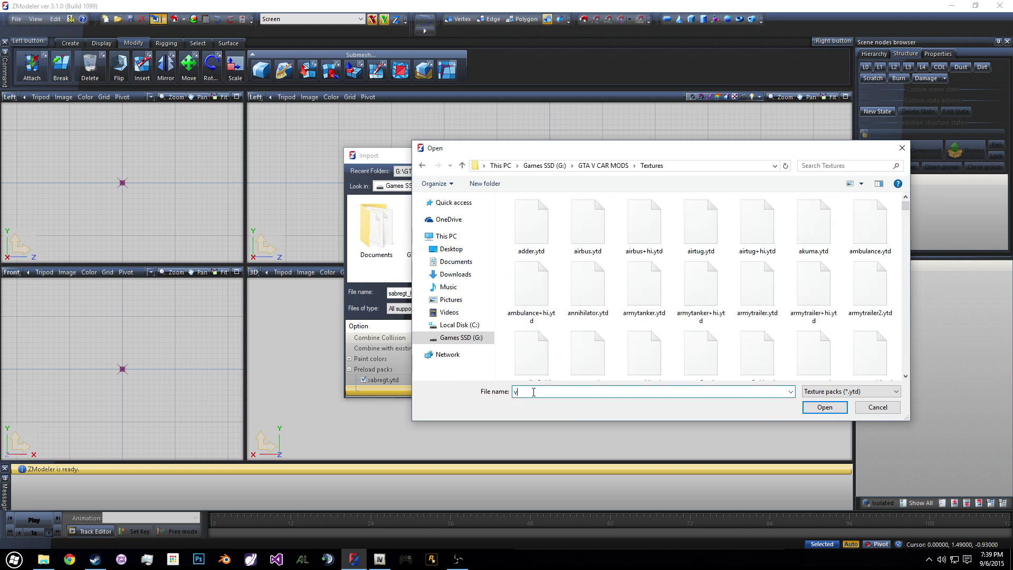
{"action": "key", "text": "BackSpace"}
{"action": "key", "text": "BackSpace"}
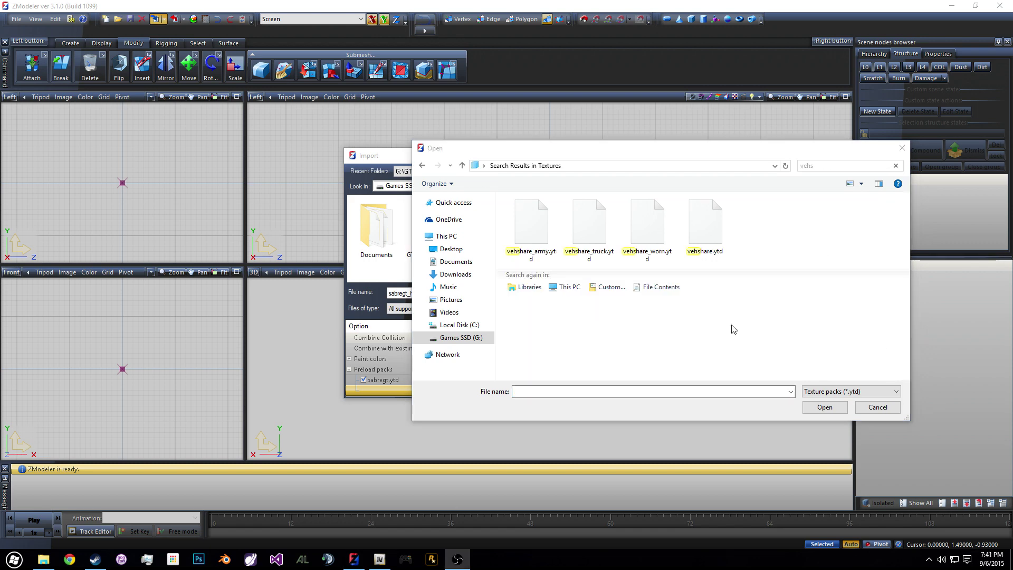
{"action": "left_click", "coordinate": [712, 221]}
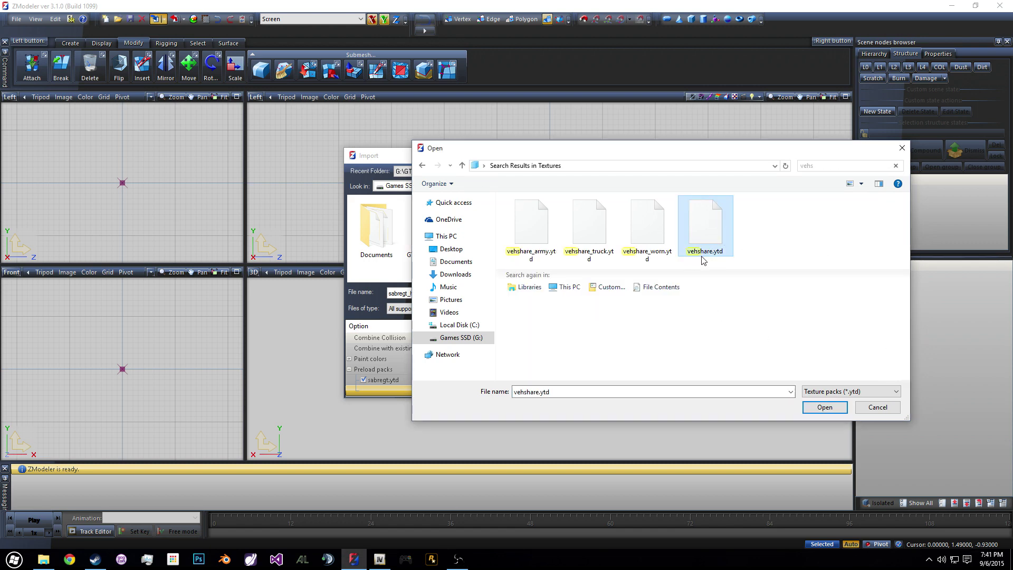
{"action": "left_click", "coordinate": [822, 409]}
Step: Switch to OpenIV and filter the contents of vehicles.rpf in x64e.rpf by "veh"
{"action": "left_click", "coordinate": [379, 560]}
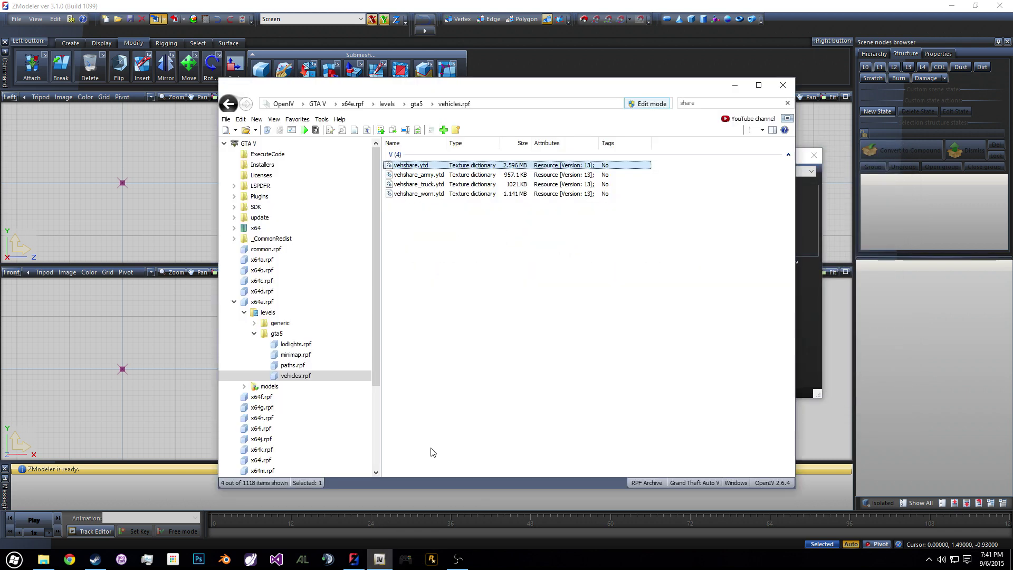
{"action": "left_click", "coordinate": [295, 377]}
{"action": "left_click_drag", "start_coordinate": [710, 103], "coordinate": [654, 105]}
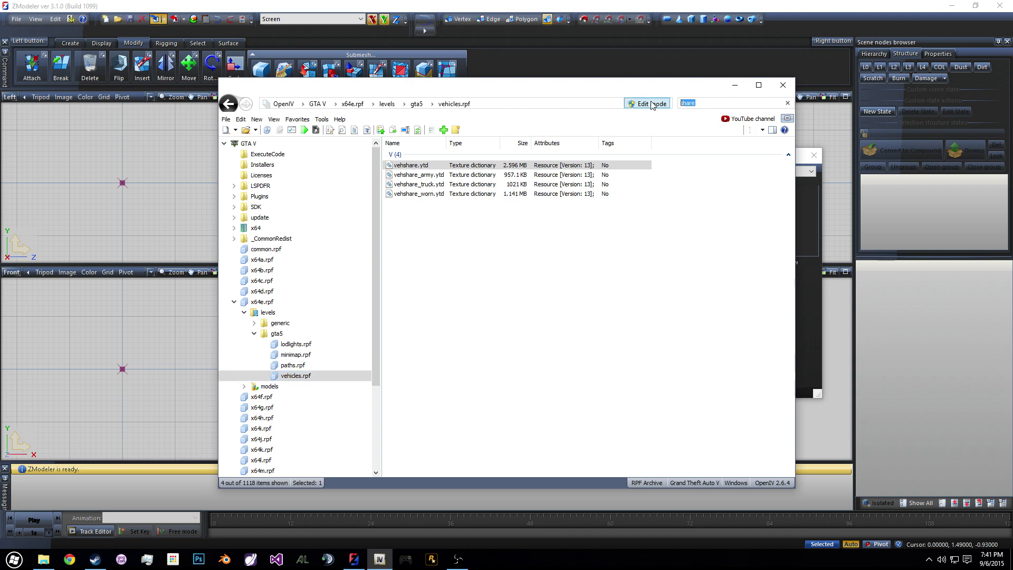
{"action": "key", "text": "BackSpace"}
{"action": "left_click", "coordinate": [714, 104]}
{"action": "type", "text": "veh"}
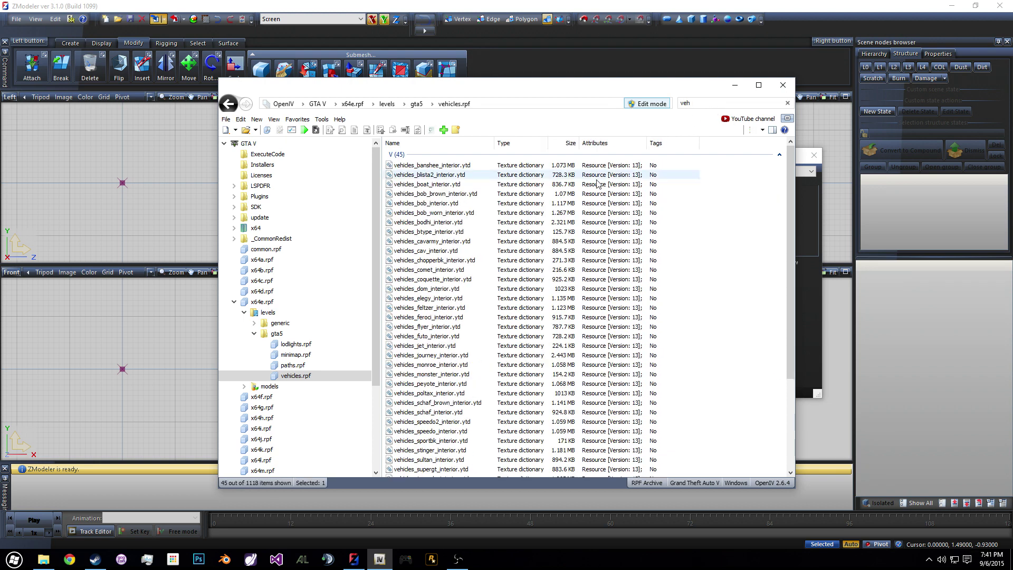
Step: Look through the filtered vehicle interior and vehshare texture dictionaries in vehicles.rpf
{"action": "scroll", "coordinate": [607, 220], "scroll_direction": "down", "scroll_amount": 4}
{"action": "left_click", "coordinate": [686, 458]}
{"action": "left_click_drag", "start_coordinate": [685, 458], "coordinate": [626, 392]}
{"action": "left_click_drag", "start_coordinate": [577, 456], "coordinate": [560, 463]}
{"action": "scroll", "coordinate": [520, 444], "scroll_direction": "up", "scroll_amount": 4}
{"action": "scroll", "coordinate": [533, 317], "scroll_direction": "down", "scroll_amount": 4}
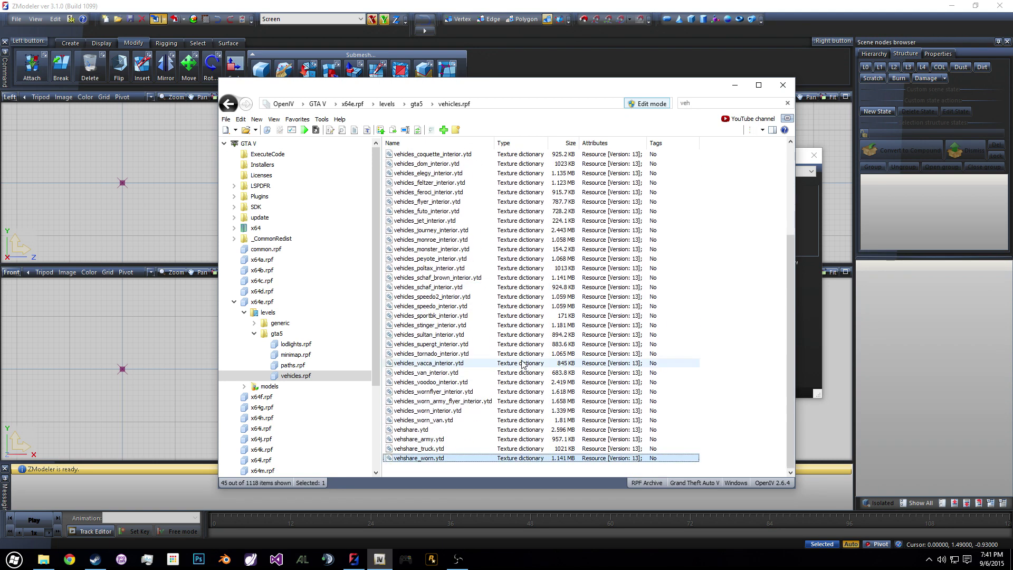
{"action": "scroll", "coordinate": [515, 369], "scroll_direction": "up", "scroll_amount": 4}
{"action": "scroll", "coordinate": [502, 375], "scroll_direction": "down", "scroll_amount": 4}
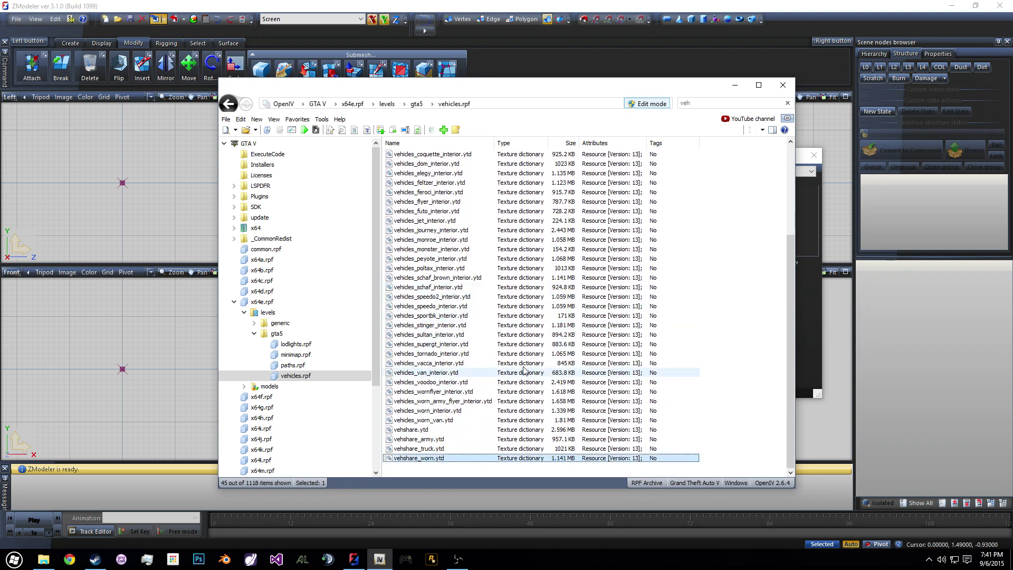
{"action": "scroll", "coordinate": [528, 322], "scroll_direction": "up", "scroll_amount": 5}
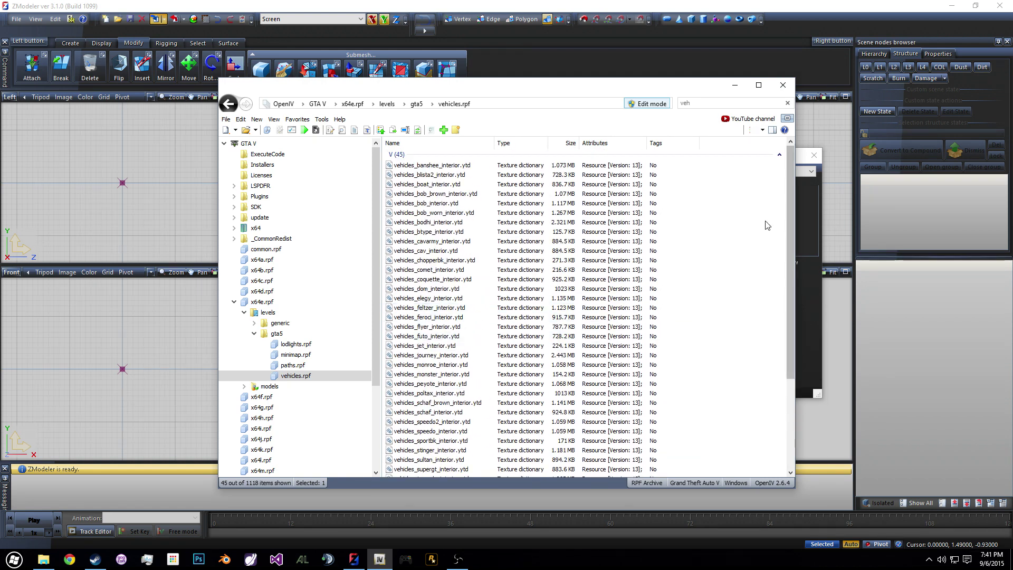
{"action": "scroll", "coordinate": [599, 309], "scroll_direction": "down", "scroll_amount": 5}
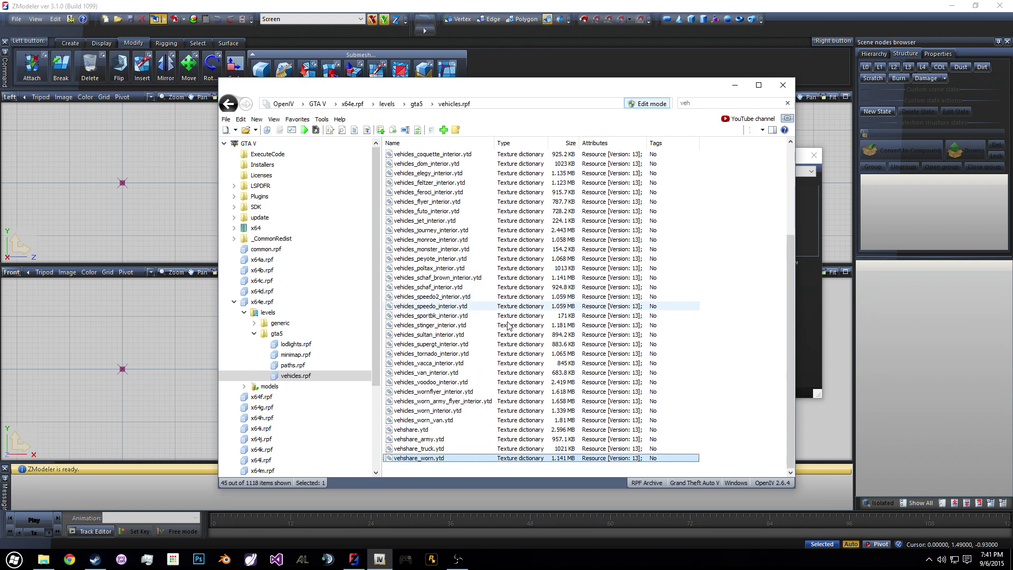
Step: Switch to ZModeler, enlarge the Import dialog and import sabregt_hi.yft with the sabregt and vehshare texture packs
{"action": "left_click", "coordinate": [802, 158]}
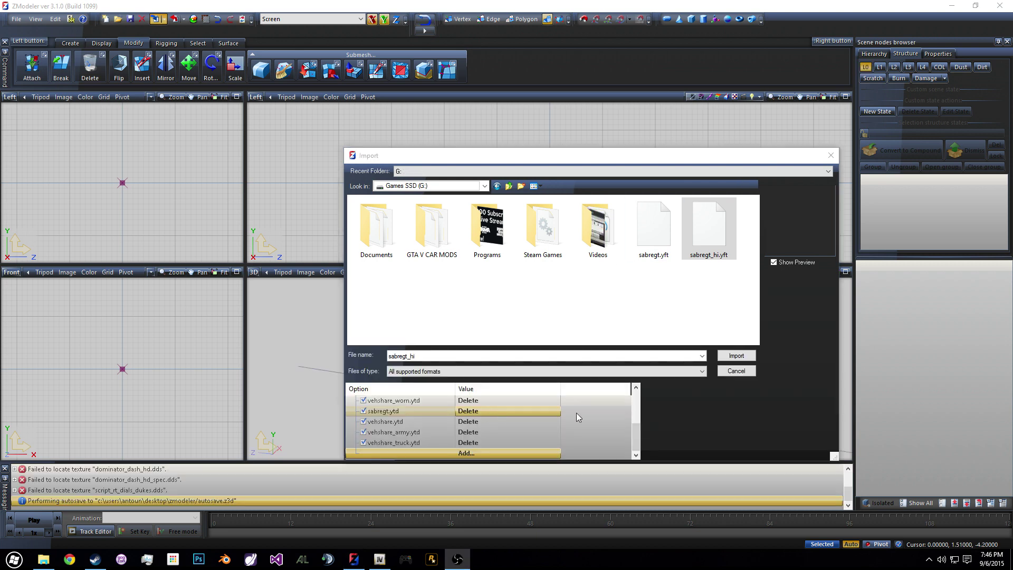
{"action": "mouse_move", "coordinate": [637, 437]}
{"action": "left_mouse_down"}
{"action": "mouse_move", "coordinate": [640, 410]}
{"action": "mouse_move", "coordinate": [640, 446]}
{"action": "mouse_move", "coordinate": [639, 426]}
{"action": "mouse_move", "coordinate": [648, 441]}
{"action": "left_mouse_up"}
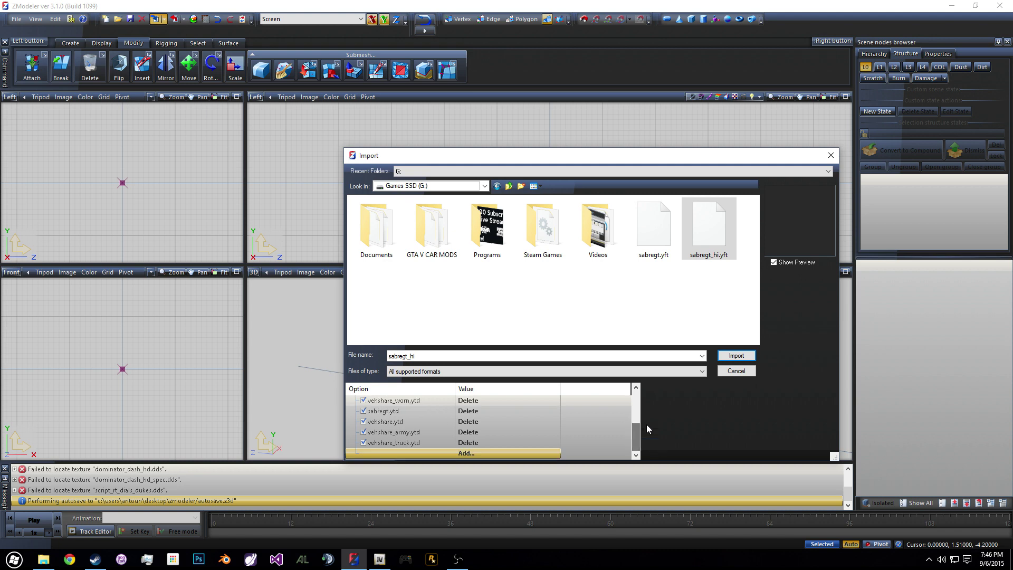
{"action": "left_click_drag", "start_coordinate": [344, 146], "coordinate": [270, 90]}
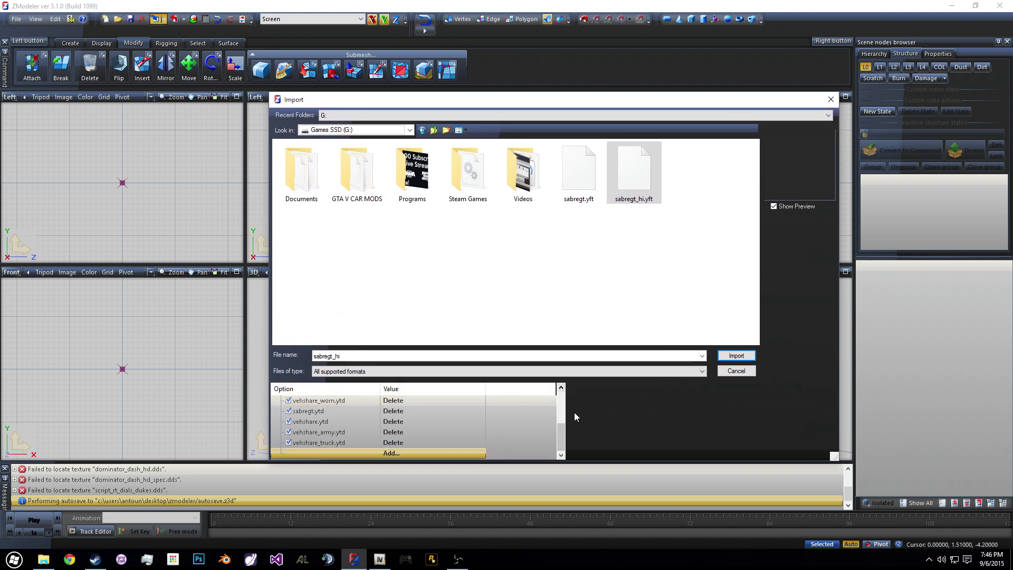
{"action": "left_click_drag", "start_coordinate": [562, 429], "coordinate": [561, 458]}
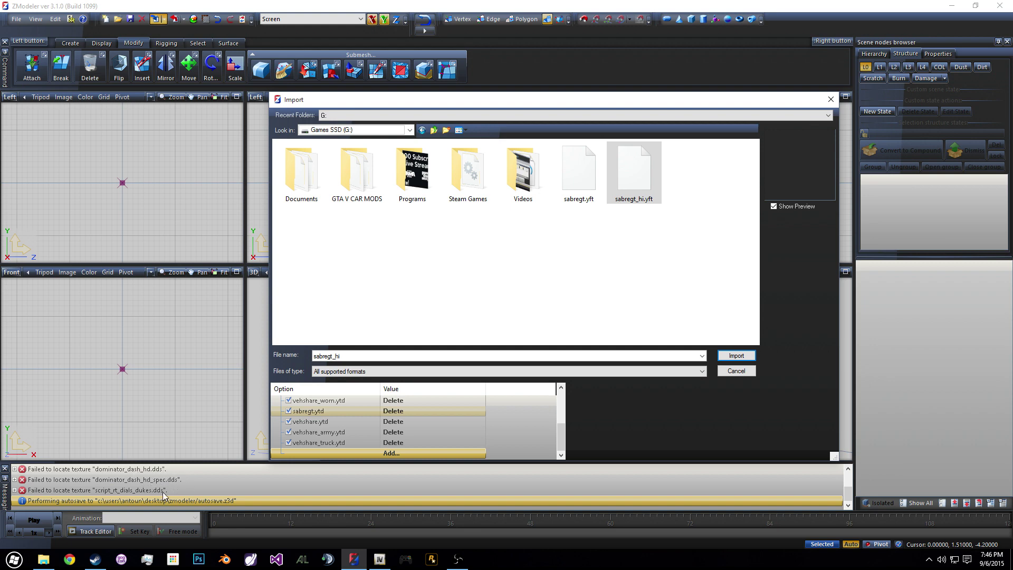
{"action": "scroll", "coordinate": [358, 422], "scroll_direction": "up", "scroll_amount": 3}
{"action": "scroll", "coordinate": [358, 422], "scroll_direction": "down", "scroll_amount": 3}
{"action": "left_click", "coordinate": [733, 357]}
Step: Review the imported car, the import's missing-texture messages and the chassis node under sabregt_hi
{"action": "scroll", "coordinate": [522, 384], "scroll_direction": "down", "scroll_amount": 3}
{"action": "middle_click_drag", "start_coordinate": [496, 383], "coordinate": [357, 394]}
{"action": "scroll", "coordinate": [358, 491], "scroll_direction": "up", "scroll_amount": 1}
{"action": "scroll", "coordinate": [334, 486], "scroll_direction": "up", "scroll_amount": 1}
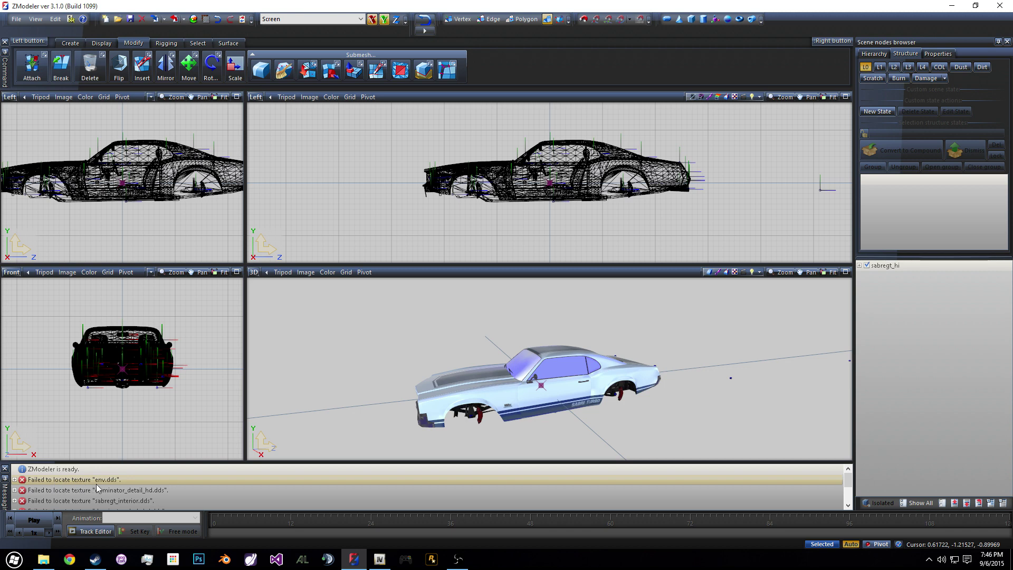
{"action": "scroll", "coordinate": [132, 484], "scroll_direction": "down", "scroll_amount": 3}
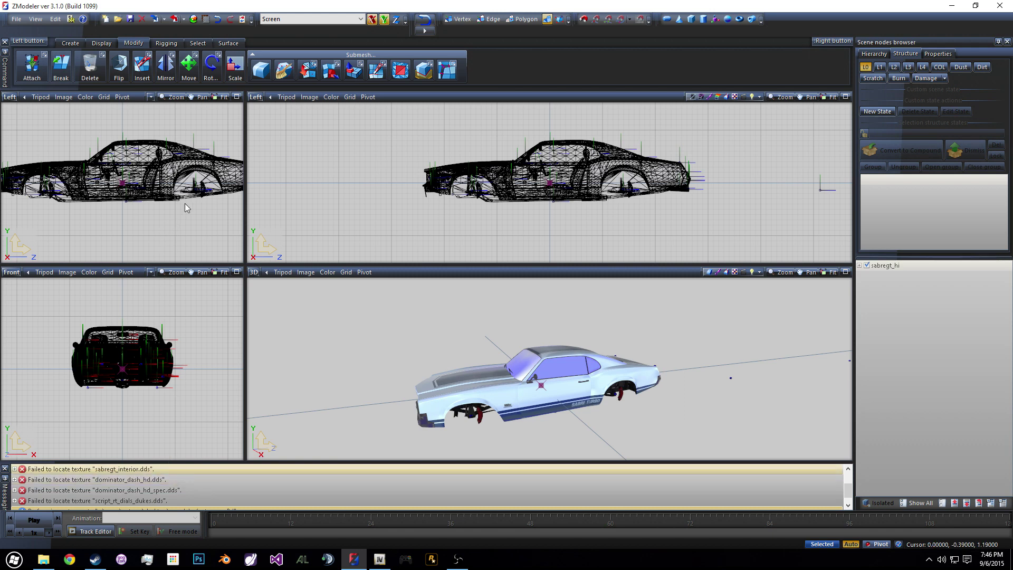
{"action": "left_click", "coordinate": [859, 266]}
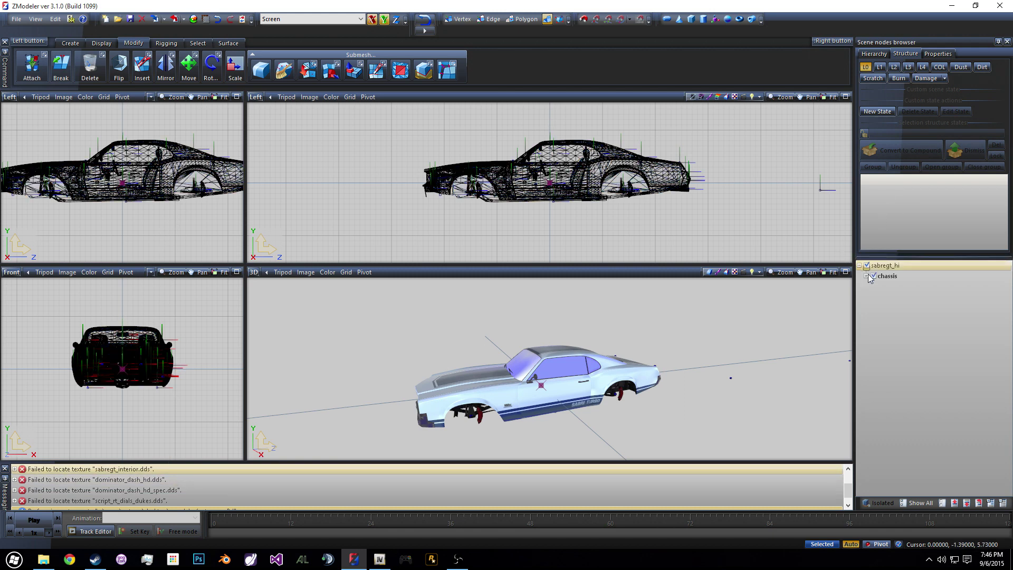
{"action": "left_click", "coordinate": [866, 277]}
{"action": "left_click", "coordinate": [859, 265]}
Step: Inspect the Sabre GT's interior and bodywork from several angles in the 3D view
{"action": "scroll", "coordinate": [572, 358], "scroll_direction": "up", "scroll_amount": 5}
{"action": "scroll", "coordinate": [531, 346], "scroll_direction": "up", "scroll_amount": 8}
{"action": "middle_click_drag", "start_coordinate": [495, 347], "coordinate": [605, 372]}
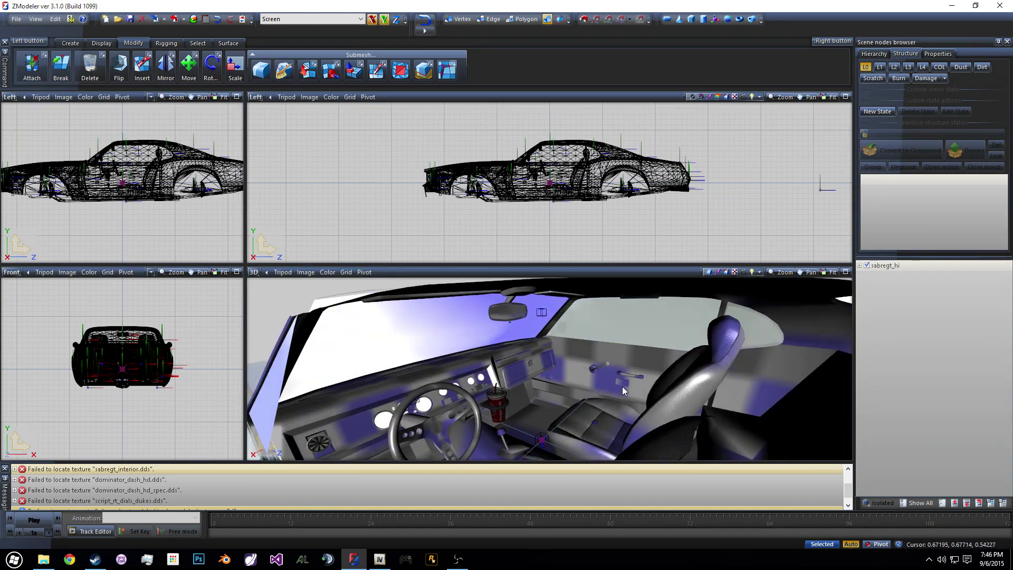
{"action": "scroll", "coordinate": [580, 384], "scroll_direction": "down", "scroll_amount": 8}
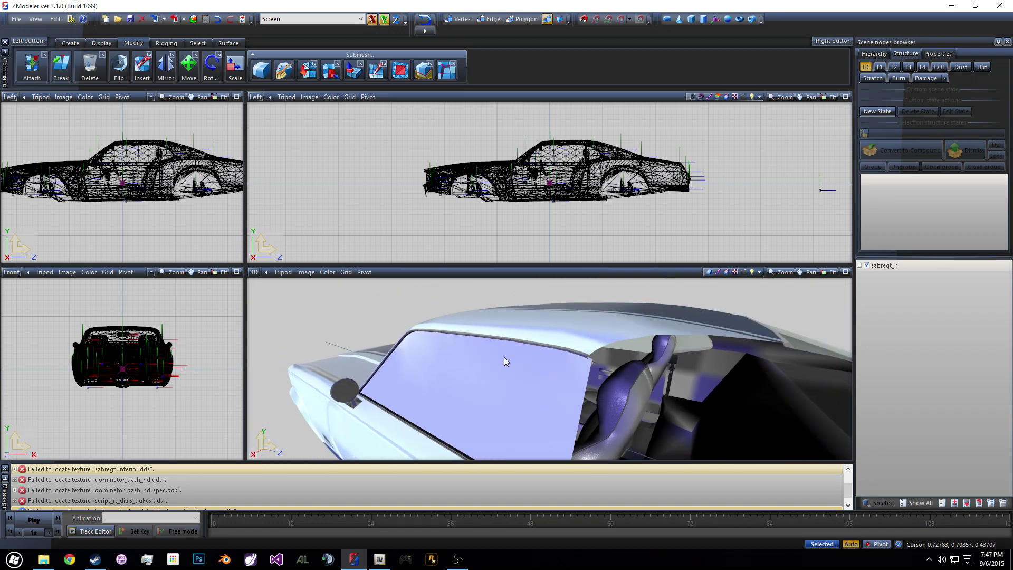
{"action": "scroll", "coordinate": [501, 357], "scroll_direction": "down", "scroll_amount": 3}
{"action": "middle_click_drag", "start_coordinate": [499, 362], "coordinate": [492, 321]}
{"action": "middle_click_drag", "start_coordinate": [493, 355], "coordinate": [486, 357]}
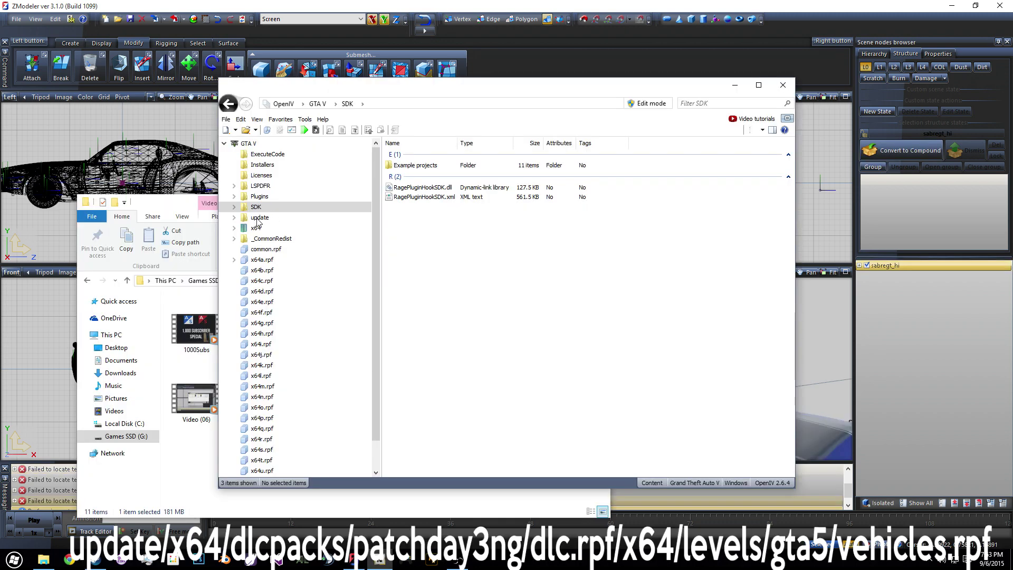
Step: Browse the GTA V game files in OpenIV to update/x64/dlcpacks/patchday3ng
{"action": "left_click", "coordinate": [260, 218]}
{"action": "left_click", "coordinate": [413, 168]}
{"action": "left_click", "coordinate": [401, 190]}
{"action": "double_click", "coordinate": [400, 188]}
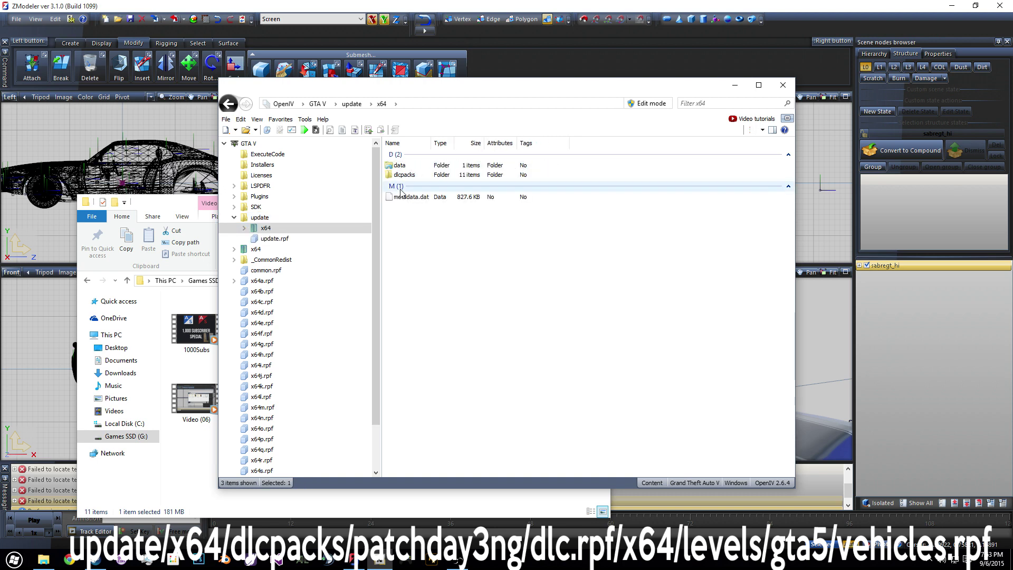
{"action": "double_click", "coordinate": [412, 176]}
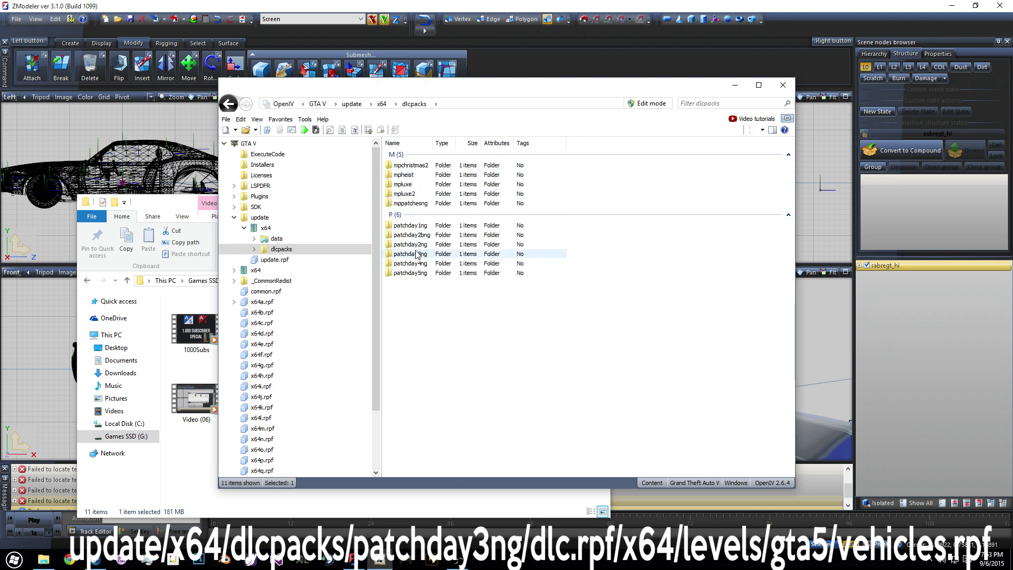
{"action": "double_click", "coordinate": [421, 256]}
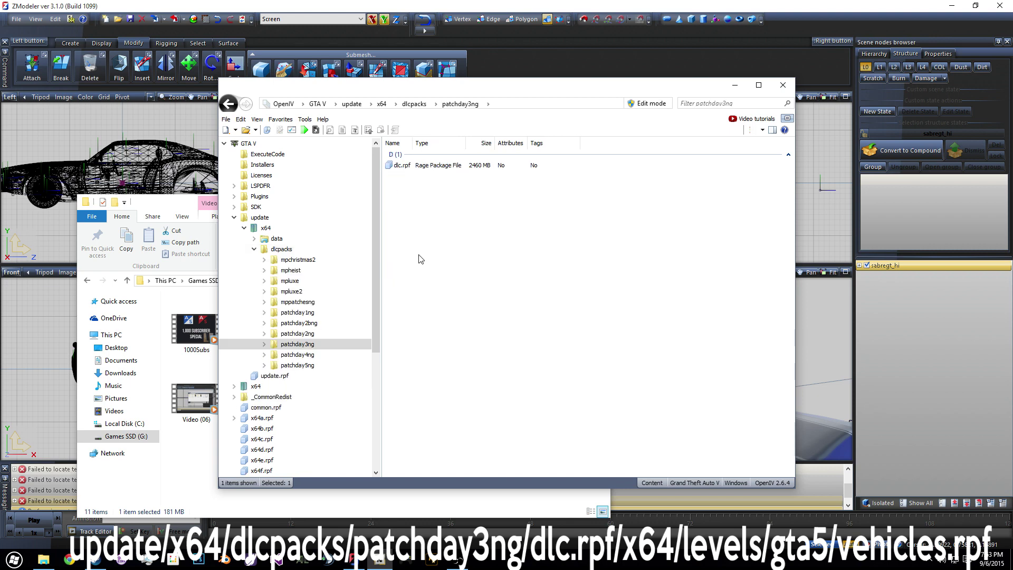
Step: Open dlc.rpf in patchday3ng and go to x64/levels/gta5/vehicles.rpf
{"action": "double_click", "coordinate": [396, 166]}
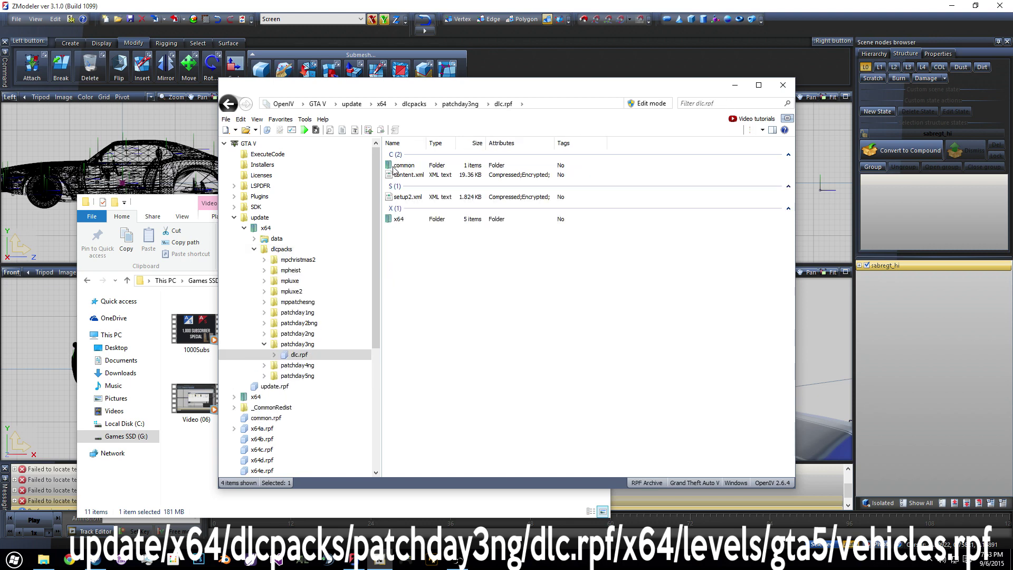
{"action": "double_click", "coordinate": [414, 222]}
{"action": "double_click", "coordinate": [413, 197]}
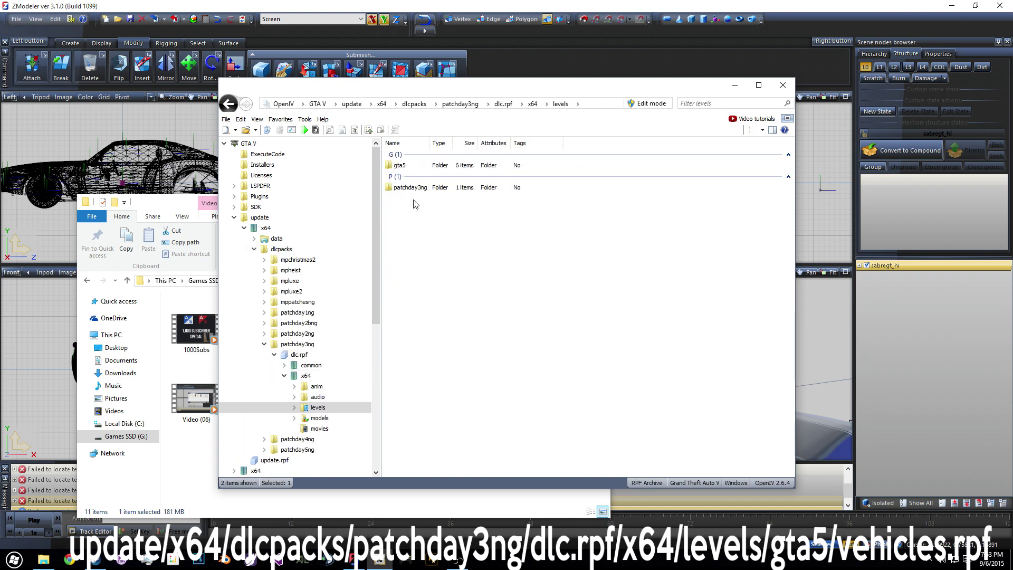
{"action": "left_click", "coordinate": [412, 166]}
{"action": "double_click", "coordinate": [412, 166]}
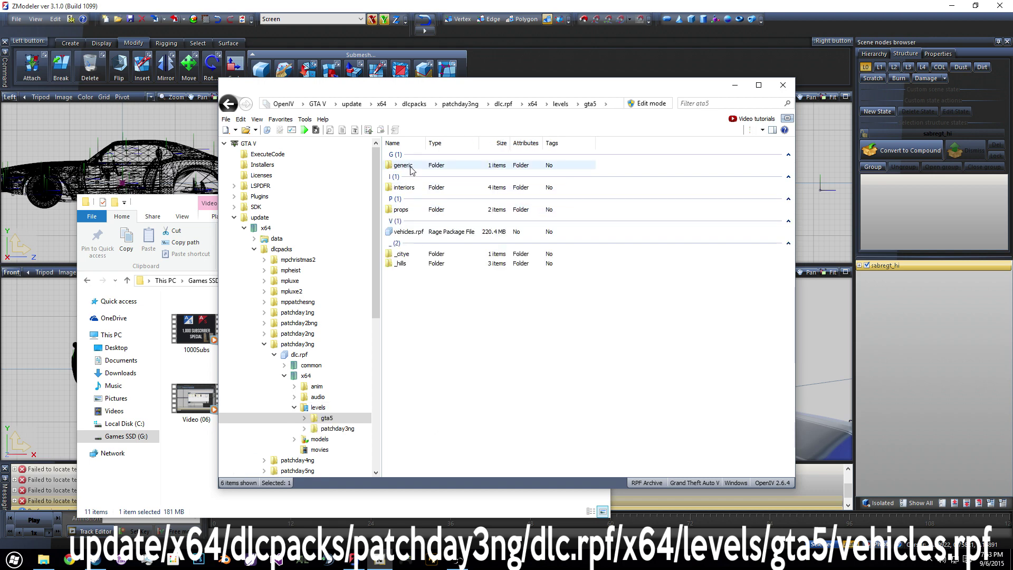
{"action": "double_click", "coordinate": [417, 233]}
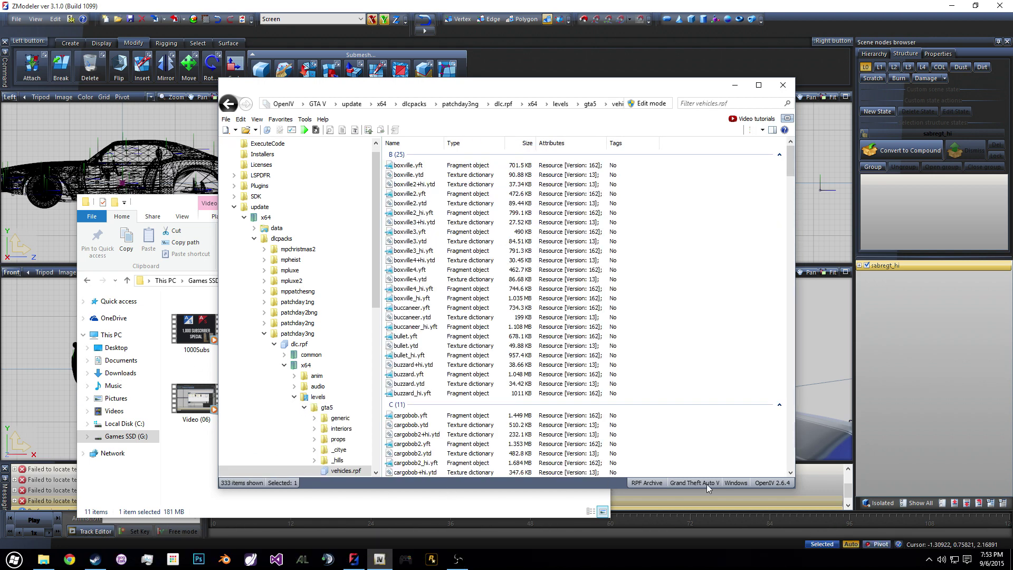
Step: Filter the patchday3ng vehicles.rpf by "Poli" and open police2.yft in the Model Viewer
{"action": "scroll", "coordinate": [524, 303], "scroll_direction": "down", "scroll_amount": 6}
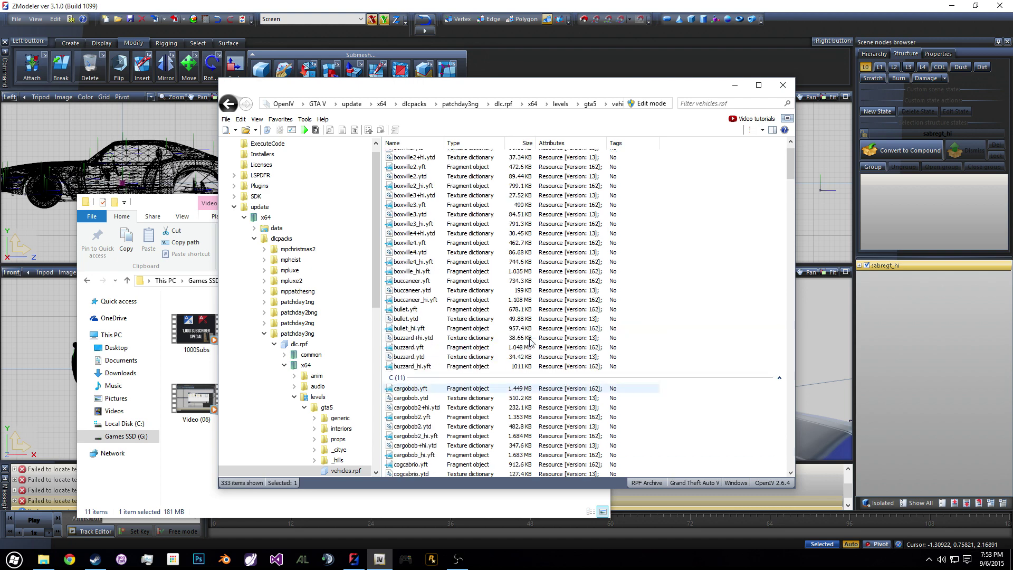
{"action": "scroll", "coordinate": [550, 320], "scroll_direction": "down", "scroll_amount": 12}
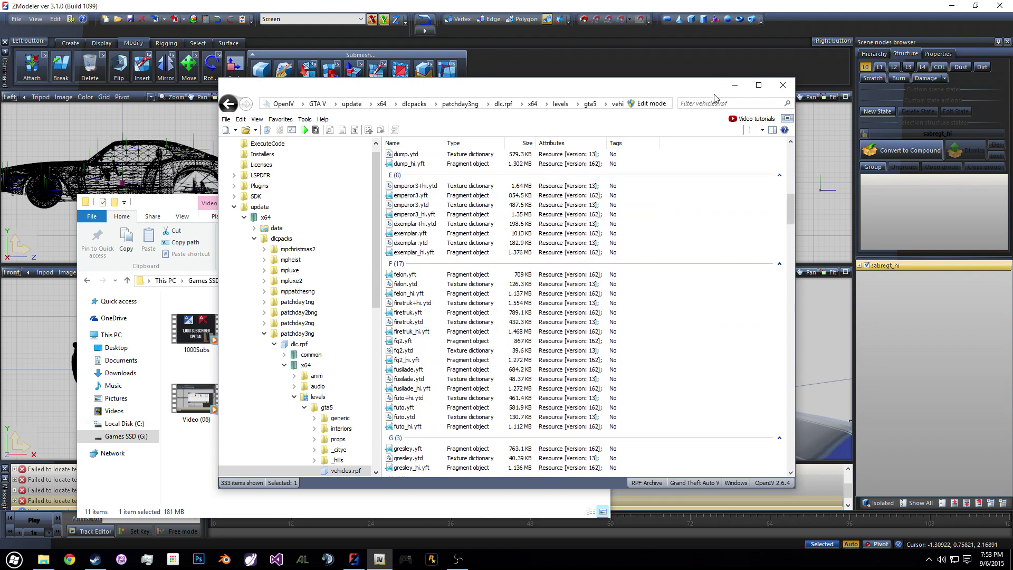
{"action": "left_click", "coordinate": [716, 100]}
{"action": "type", "text": "Poli"}
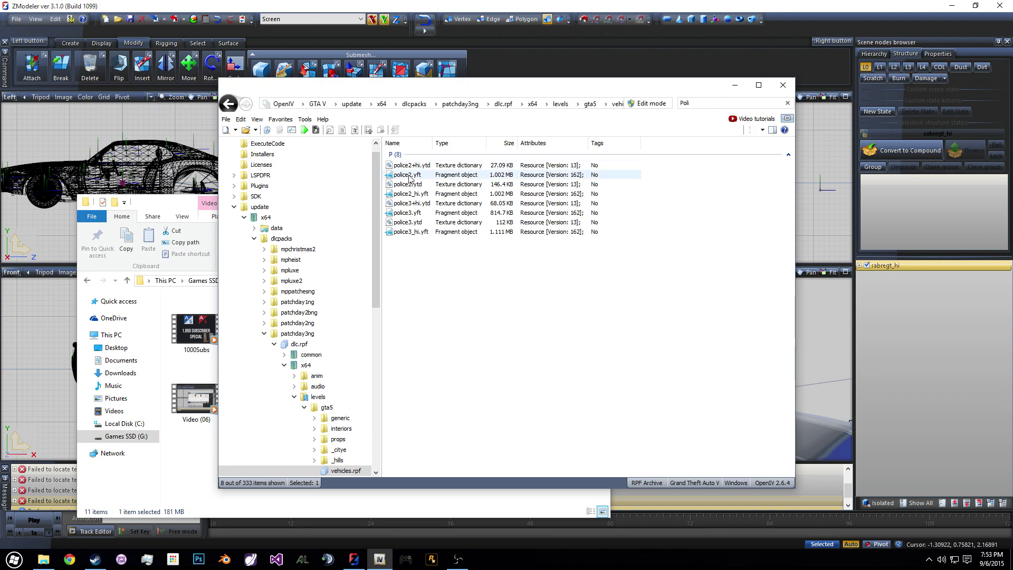
{"action": "left_click", "coordinate": [409, 177]}
{"action": "double_click", "coordinate": [410, 177]}
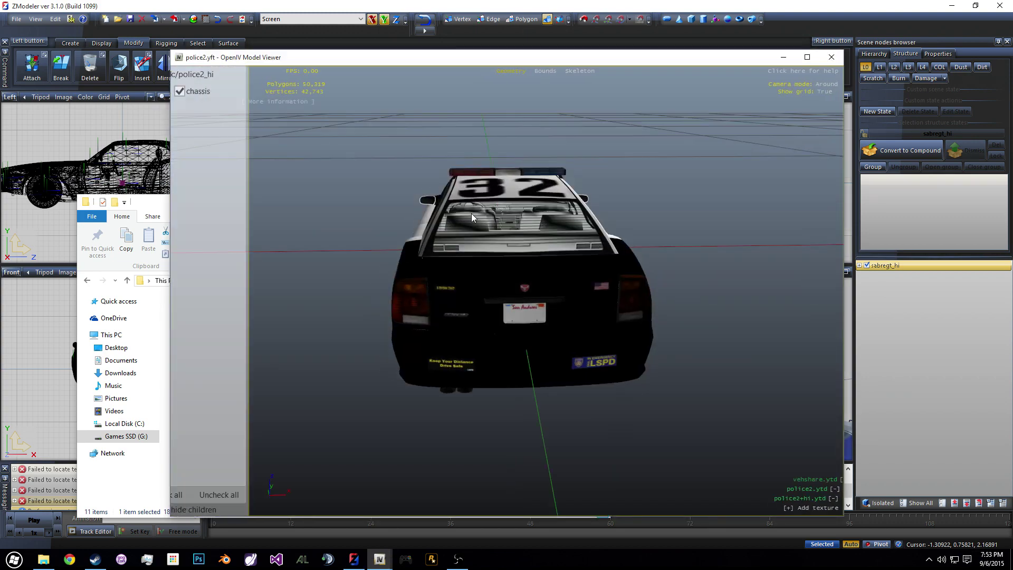
Step: Inspect the police2 cruiser's rear, side and lightbar from several angles in the Model Viewer and close it
{"action": "left_click_drag", "start_coordinate": [445, 212], "coordinate": [423, 224]}
{"action": "scroll", "coordinate": [665, 234], "scroll_direction": "down", "scroll_amount": 3}
{"action": "left_click_drag", "start_coordinate": [635, 239], "coordinate": [562, 246]}
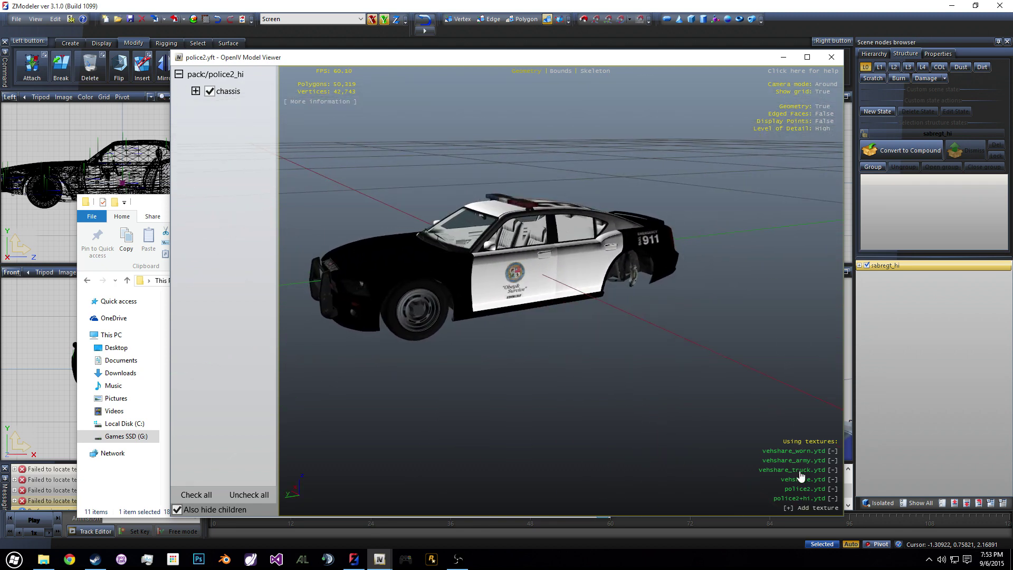
{"action": "scroll", "coordinate": [534, 313], "scroll_direction": "up", "scroll_amount": 5}
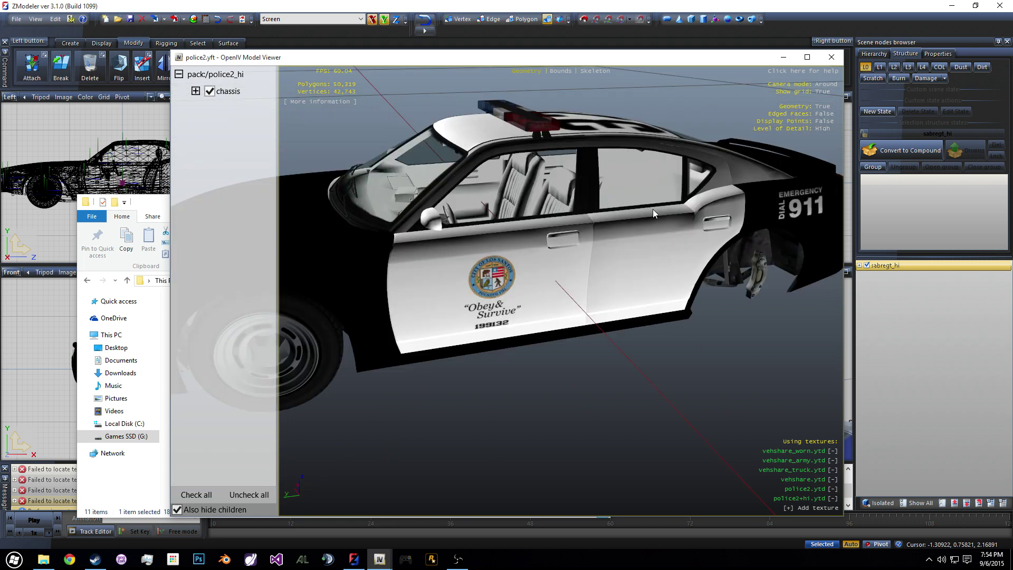
{"action": "left_click_drag", "start_coordinate": [654, 209], "coordinate": [505, 214]}
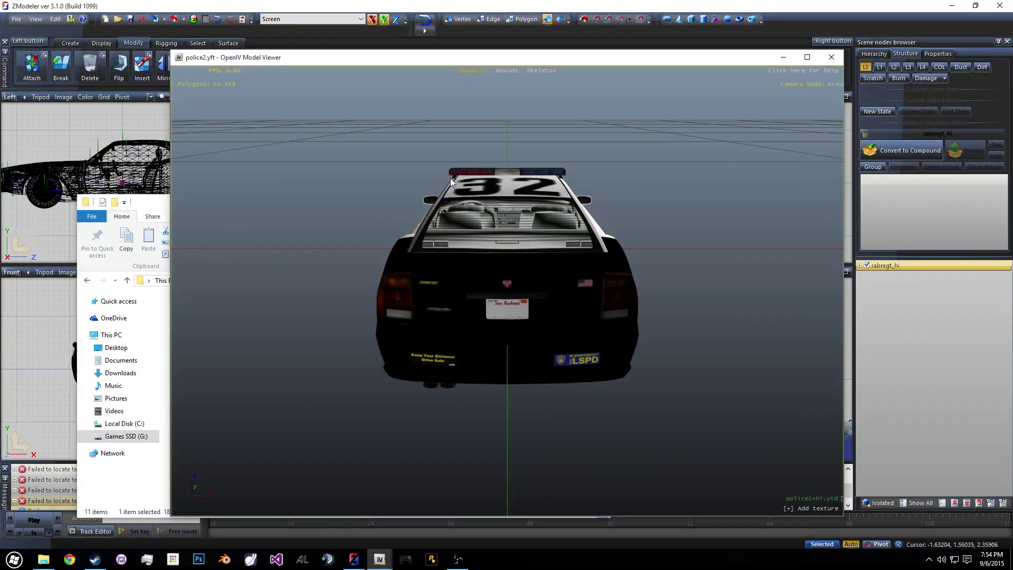
{"action": "left_click_drag", "start_coordinate": [450, 183], "coordinate": [412, 235]}
{"action": "left_click_drag", "start_coordinate": [535, 342], "coordinate": [578, 261]}
{"action": "left_click", "coordinate": [832, 57]}
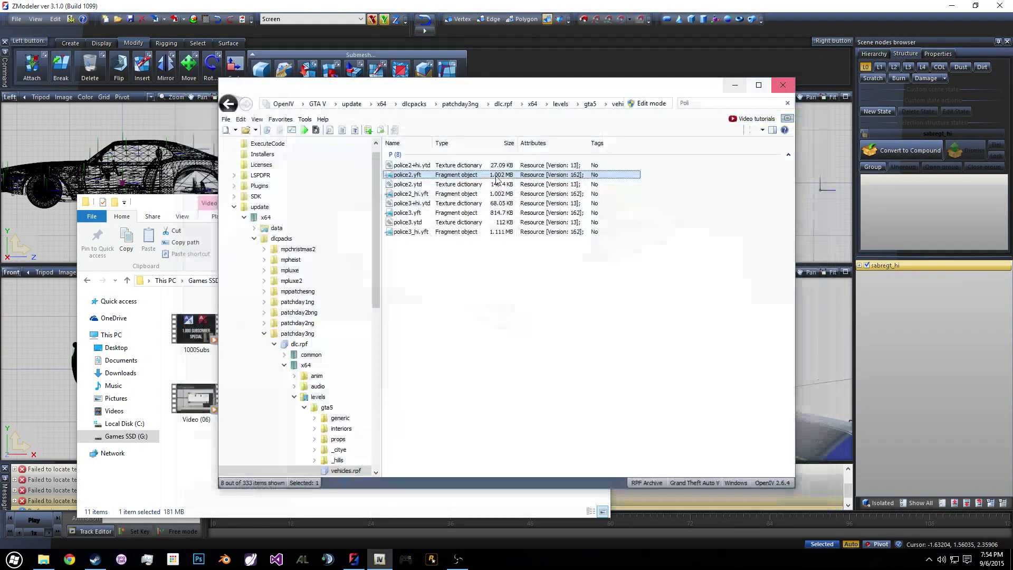
Step: Select the four police2 files in vehicles.rpf and check the GTA V CAR MODS and Documents folders on the G: drive
{"action": "left_click_drag", "start_coordinate": [675, 166], "coordinate": [570, 195]}
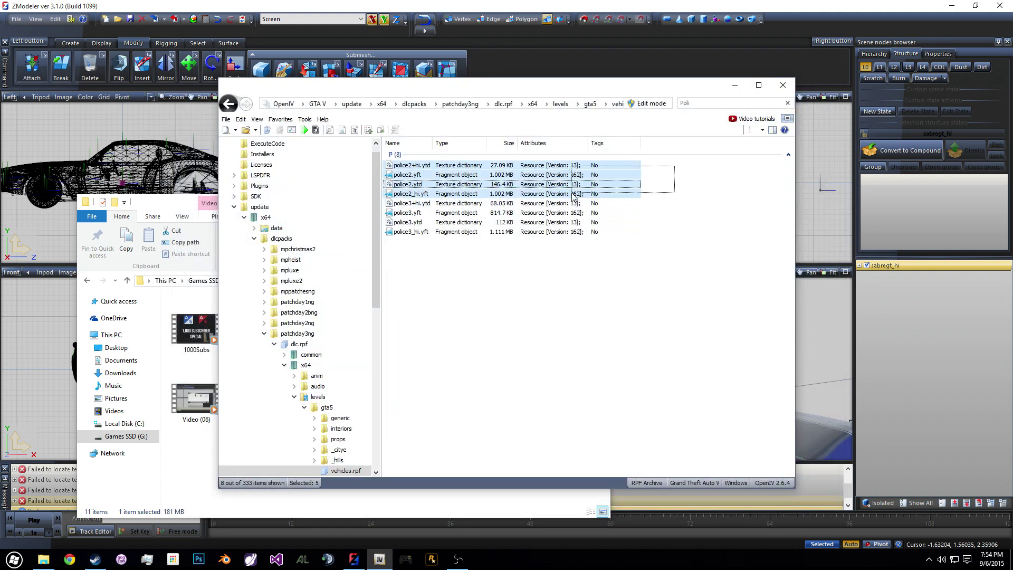
{"action": "left_click", "coordinate": [87, 280]}
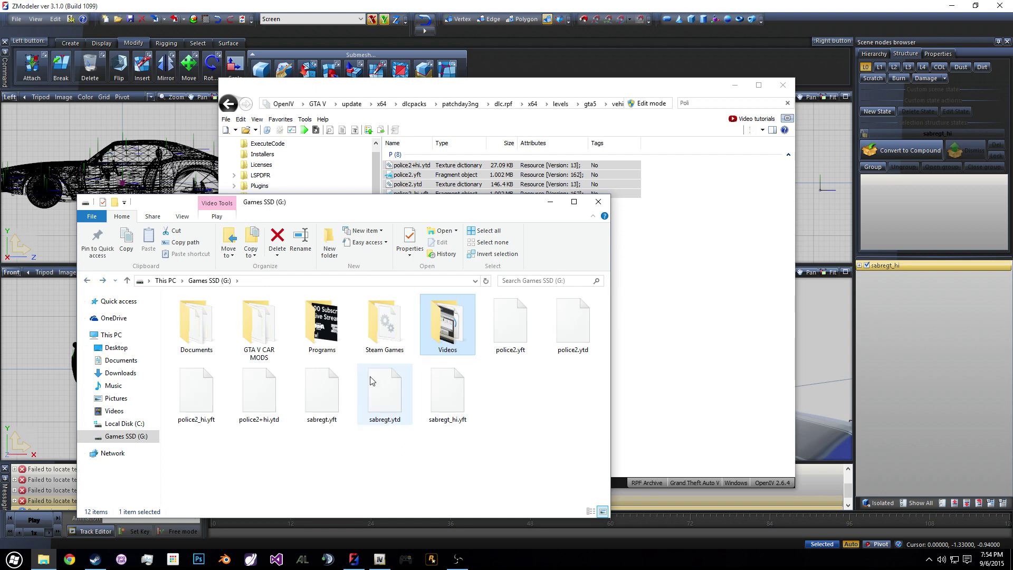
{"action": "double_click", "coordinate": [258, 324]}
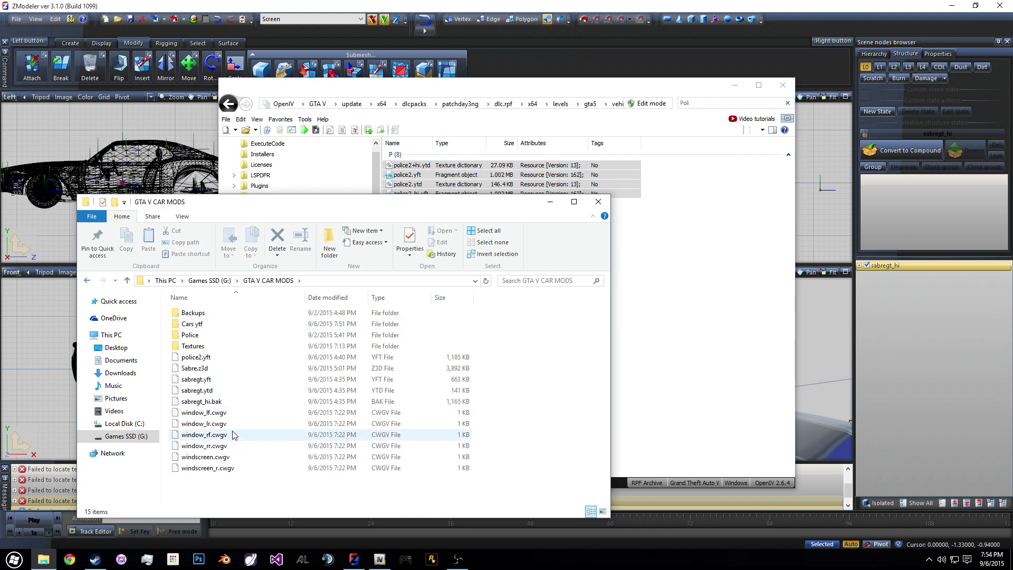
{"action": "left_click", "coordinate": [87, 281]}
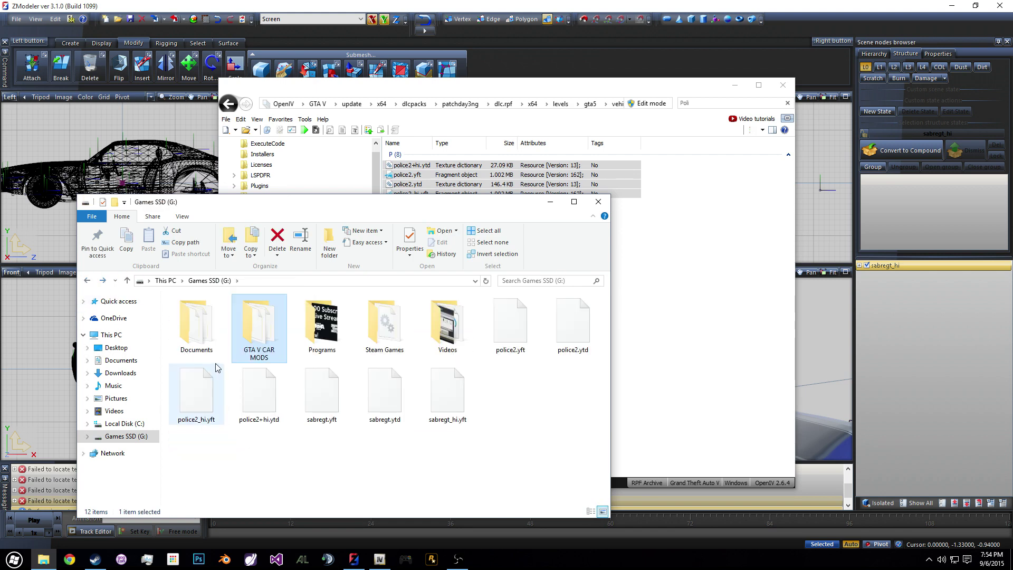
{"action": "double_click", "coordinate": [192, 330]}
{"action": "scroll", "coordinate": [194, 306], "scroll_direction": "down", "scroll_amount": 1}
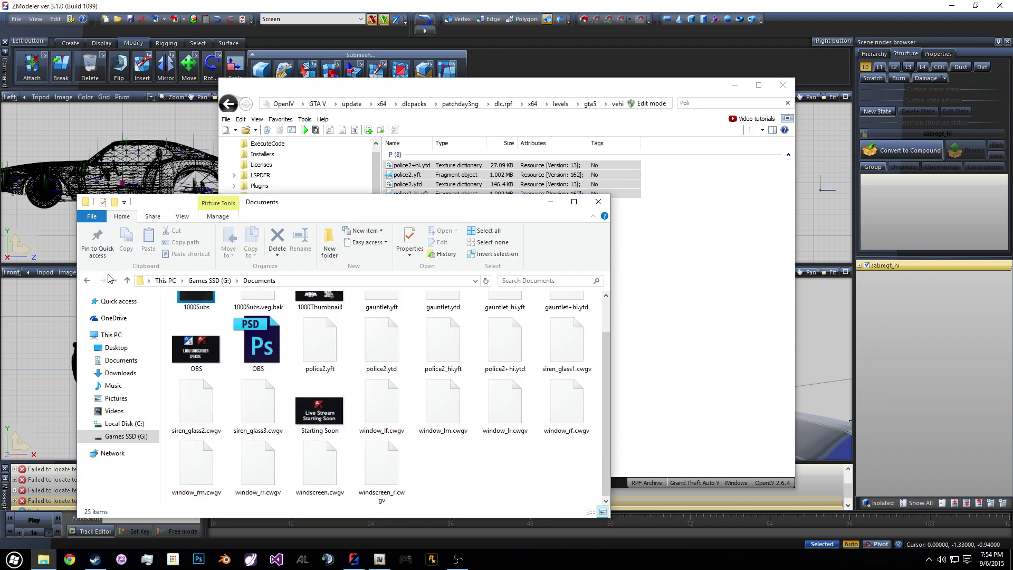
{"action": "left_click", "coordinate": [87, 281]}
Step: Create a folder named Police in the root of the G: drive
{"action": "right_click", "coordinate": [515, 418]}
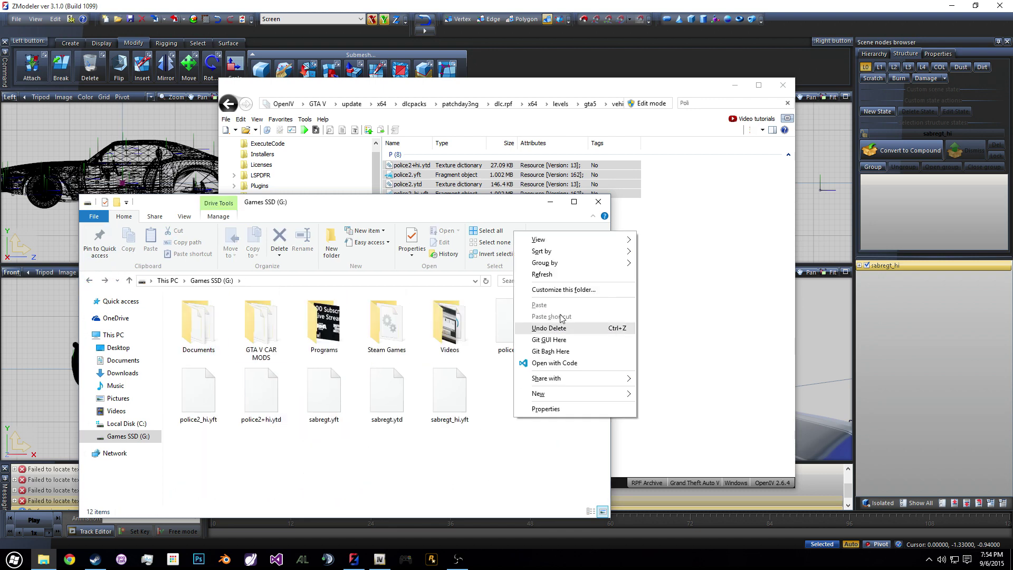
{"action": "mouse_move", "coordinate": [558, 393]}
{"action": "left_click", "coordinate": [671, 394]}
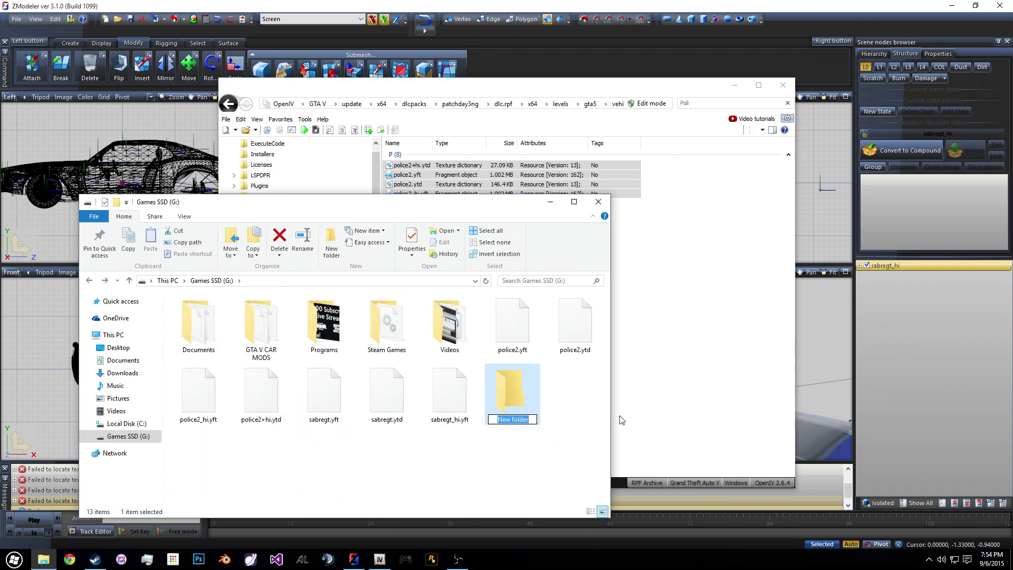
{"action": "key", "text": "BackSpace"}
{"action": "type", "text": "Police"}
{"action": "key", "text": "Return"}
{"action": "left_click_drag", "start_coordinate": [633, 184], "coordinate": [629, 263]}
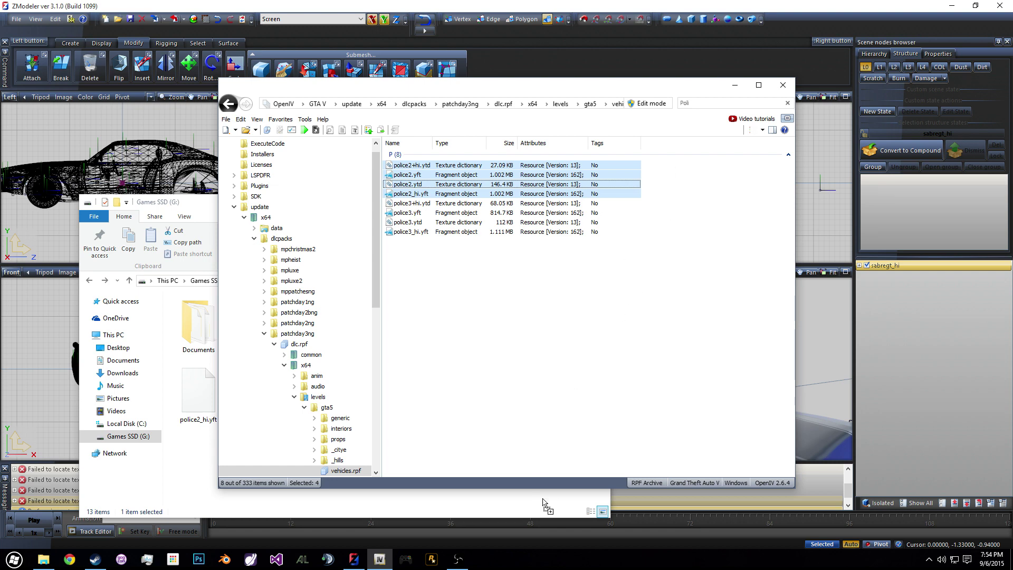
{"action": "mouse_move", "coordinate": [533, 501]}
{"action": "left_mouse_down"}
{"action": "mouse_move", "coordinate": [540, 476]}
{"action": "mouse_move", "coordinate": [531, 504]}
{"action": "left_mouse_up"}
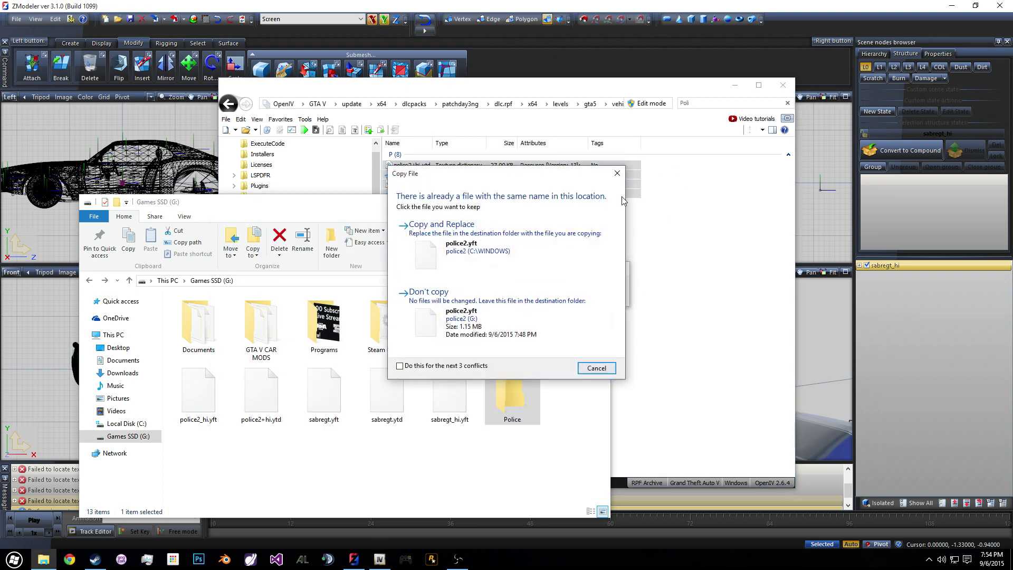
{"action": "left_click", "coordinate": [619, 174]}
Step: Copy the four selected police2 files from vehicles.rpf into the Police folder on G: and open that folder
{"action": "left_click_drag", "start_coordinate": [523, 207], "coordinate": [274, 214]}
{"action": "left_click_drag", "start_coordinate": [504, 175], "coordinate": [275, 416]}
{"action": "left_click_drag", "start_coordinate": [195, 213], "coordinate": [57, 211]}
{"action": "left_click_drag", "start_coordinate": [517, 178], "coordinate": [127, 412]}
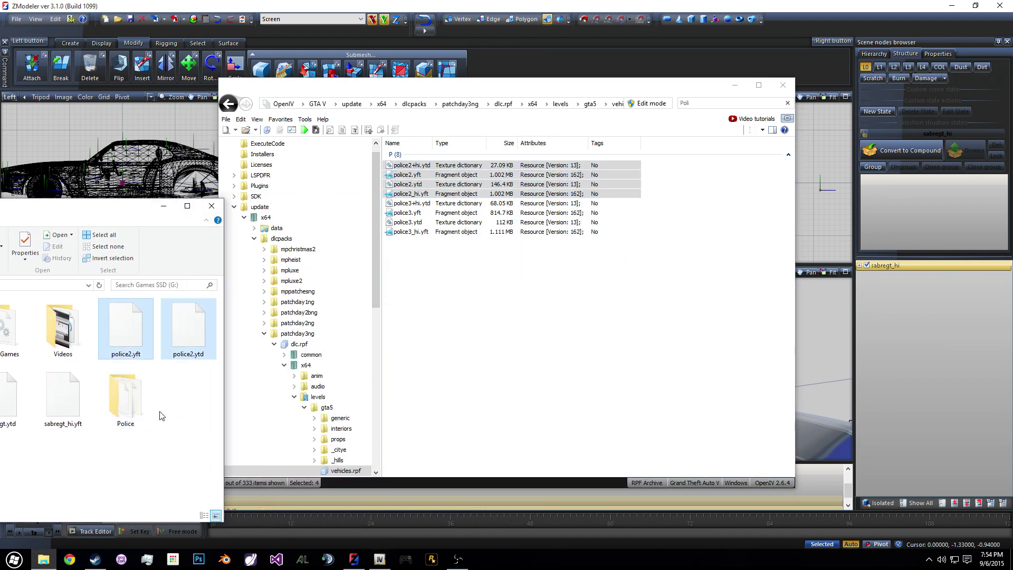
{"action": "double_click", "coordinate": [132, 414]}
{"action": "left_click_drag", "start_coordinate": [159, 205], "coordinate": [681, 203]}
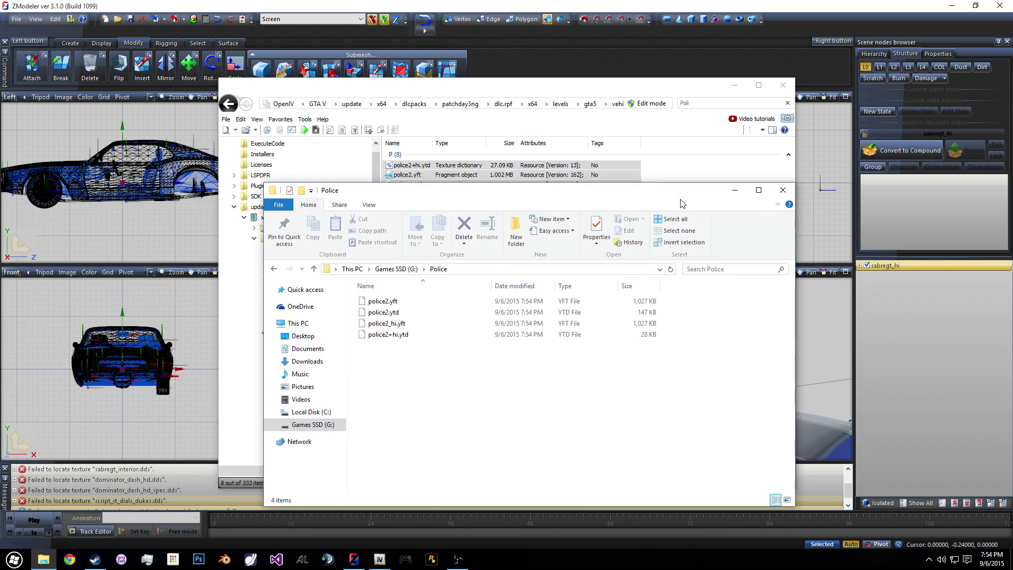
Step: Import police2_hi.yft from the Police folder into the ZModeler scene with the vehshare, vehicles_poltax_interior, police2+hi and police2 texture packs preloaded
{"action": "left_click", "coordinate": [520, 5]}
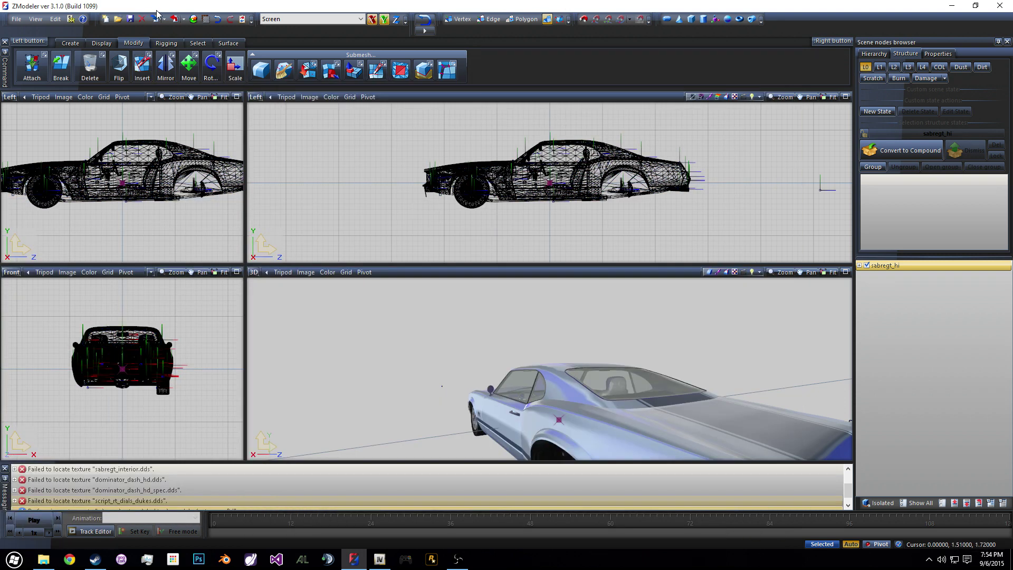
{"action": "left_click", "coordinate": [156, 17]}
{"action": "double_click", "coordinate": [416, 182]}
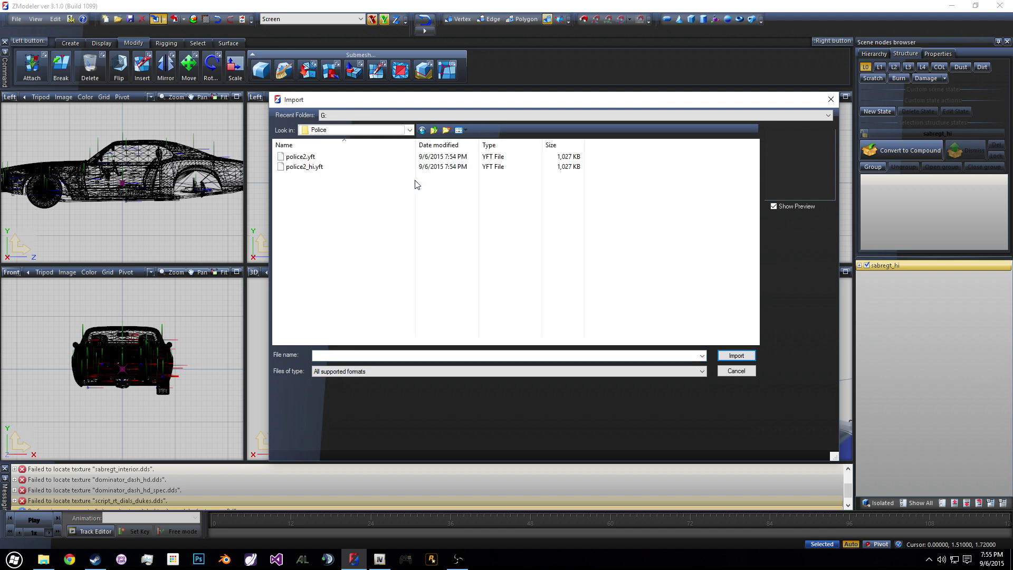
{"action": "left_click", "coordinate": [310, 170]}
{"action": "scroll", "coordinate": [398, 442], "scroll_direction": "down", "scroll_amount": 5}
{"action": "scroll", "coordinate": [391, 433], "scroll_direction": "up", "scroll_amount": 2}
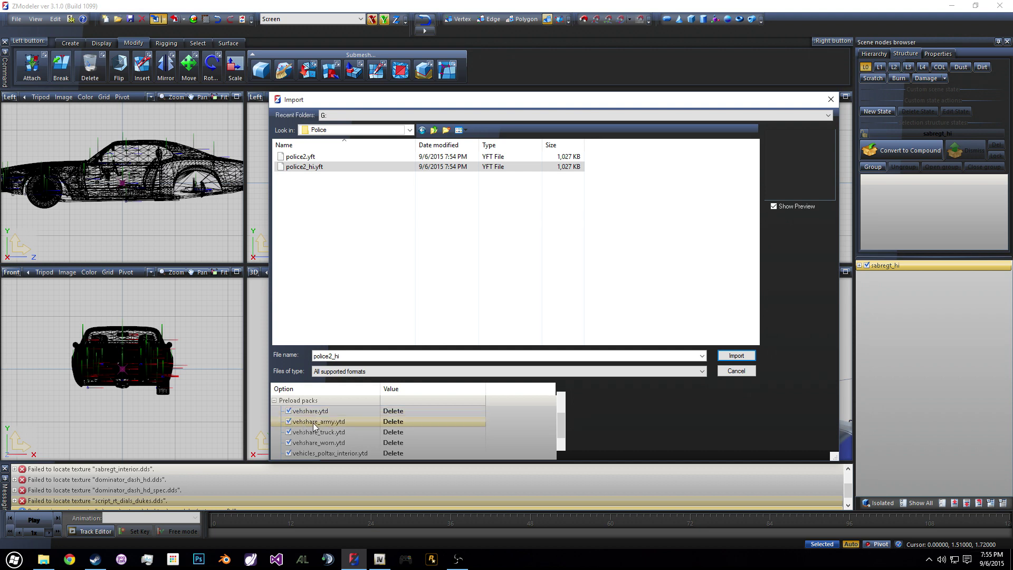
{"action": "scroll", "coordinate": [310, 436], "scroll_direction": "down", "scroll_amount": 3}
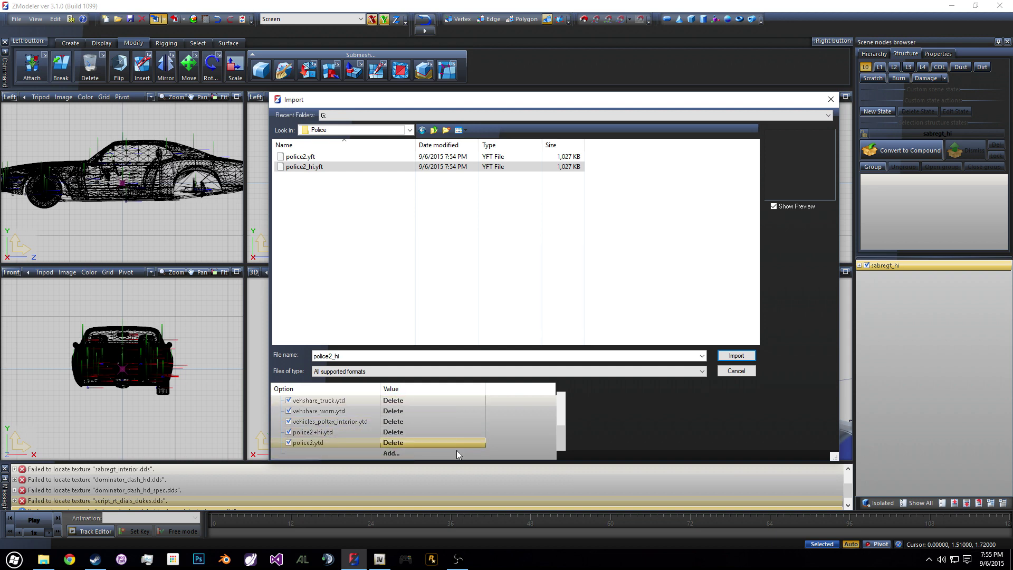
{"action": "left_click", "coordinate": [738, 356]}
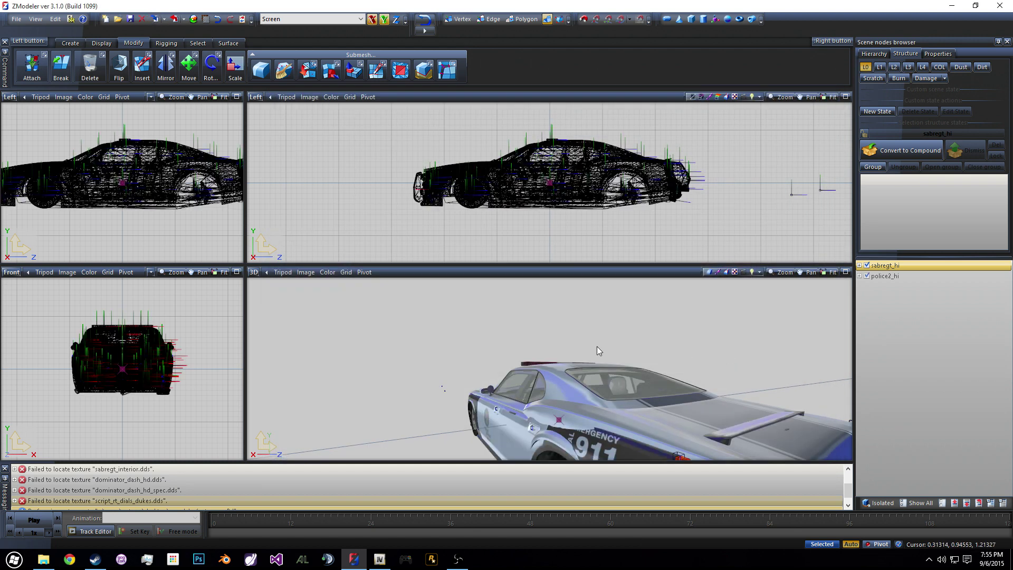
Step: Hide the sabregt_hi model and inspect the police2_hi car's roof, lightbar and bodywork in the 3D view
{"action": "middle_click_drag", "start_coordinate": [599, 348], "coordinate": [677, 346]}
{"action": "left_click", "coordinate": [870, 265]}
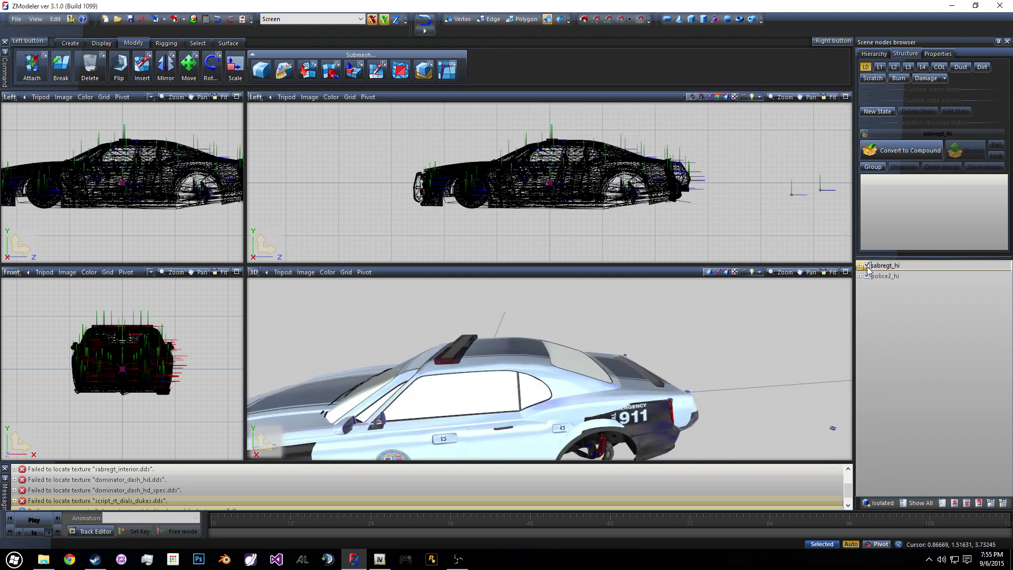
{"action": "left_click", "coordinate": [867, 266]}
{"action": "middle_click_drag", "start_coordinate": [778, 299], "coordinate": [607, 378]}
{"action": "scroll", "coordinate": [637, 369], "scroll_direction": "up", "scroll_amount": 10}
{"action": "scroll", "coordinate": [606, 378], "scroll_direction": "down", "scroll_amount": 10}
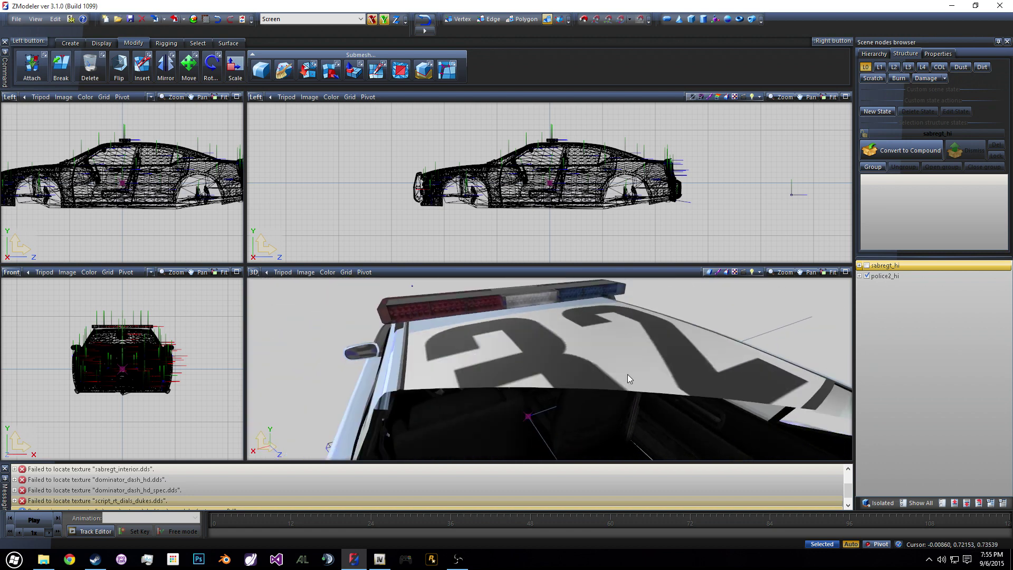
{"action": "scroll", "coordinate": [612, 392], "scroll_direction": "down", "scroll_amount": 6}
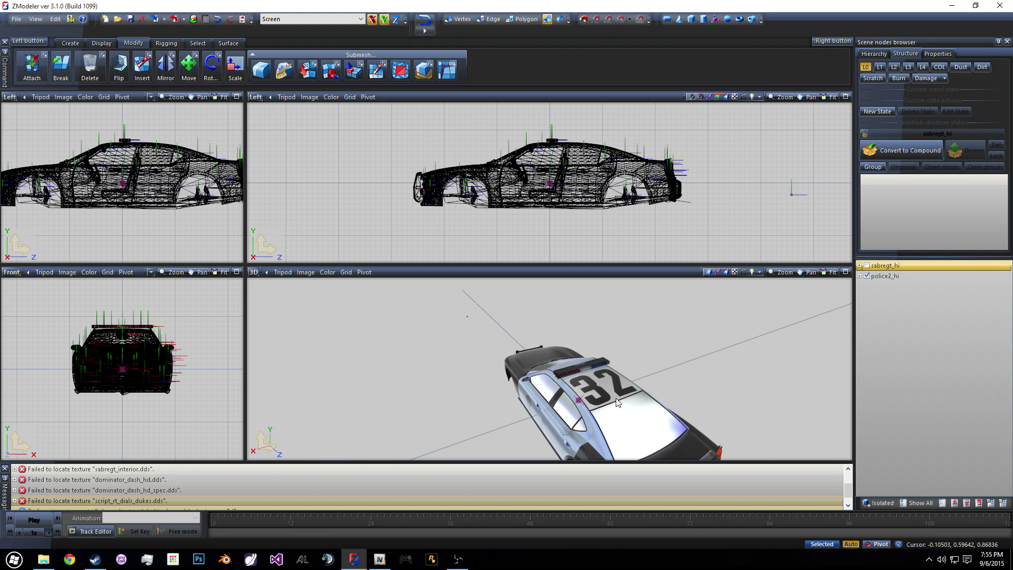
{"action": "middle_click_drag", "start_coordinate": [617, 402], "coordinate": [643, 386]}
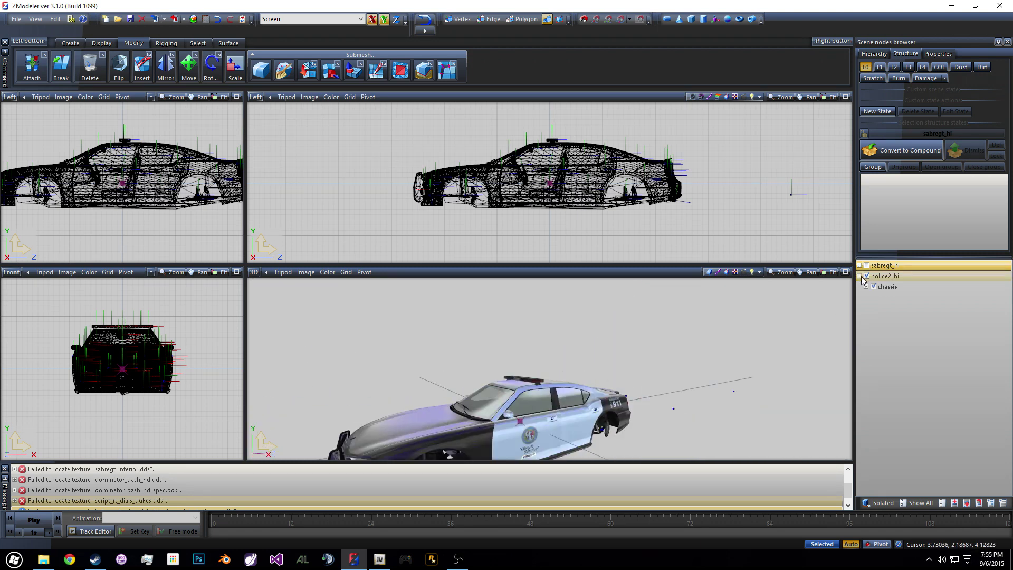
Step: Expand the chassis of police2_hi and look through its parts for the siren and lightbar nodes
{"action": "left_click", "coordinate": [866, 287]}
{"action": "scroll", "coordinate": [887, 330], "scroll_direction": "down", "scroll_amount": 6}
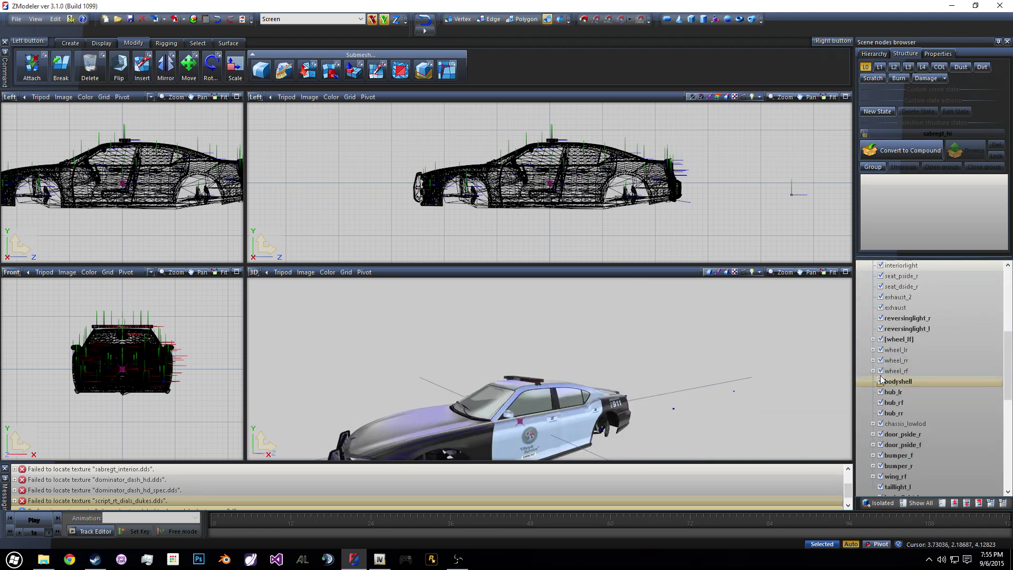
{"action": "mouse_move", "coordinate": [841, 372]}
{"action": "middle_mouse_down"}
{"action": "mouse_move", "coordinate": [743, 376]}
{"action": "mouse_move", "coordinate": [850, 376]}
{"action": "middle_mouse_up"}
{"action": "scroll", "coordinate": [921, 417], "scroll_direction": "down", "scroll_amount": 6}
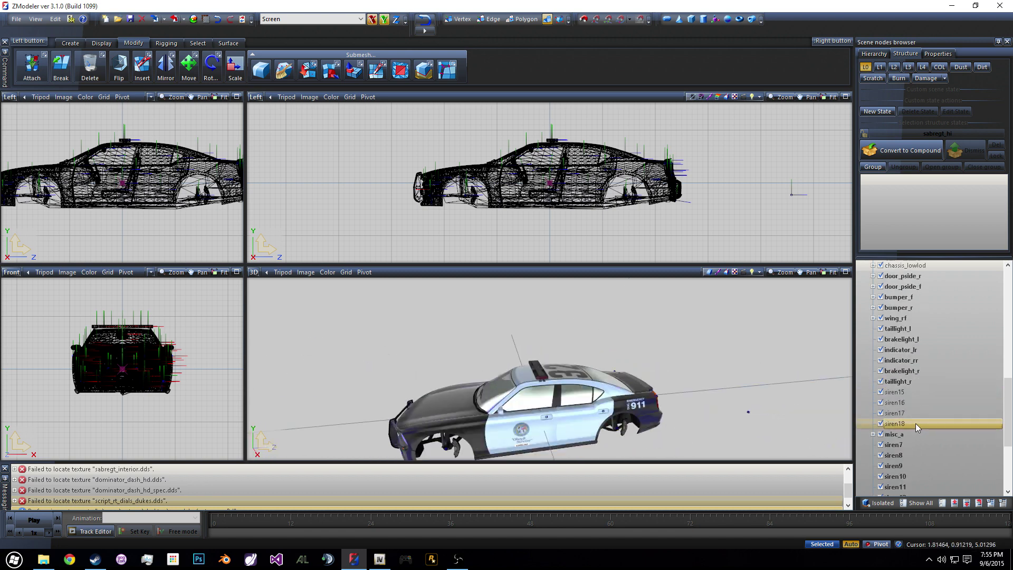
{"action": "scroll", "coordinate": [915, 423], "scroll_direction": "down", "scroll_amount": 3}
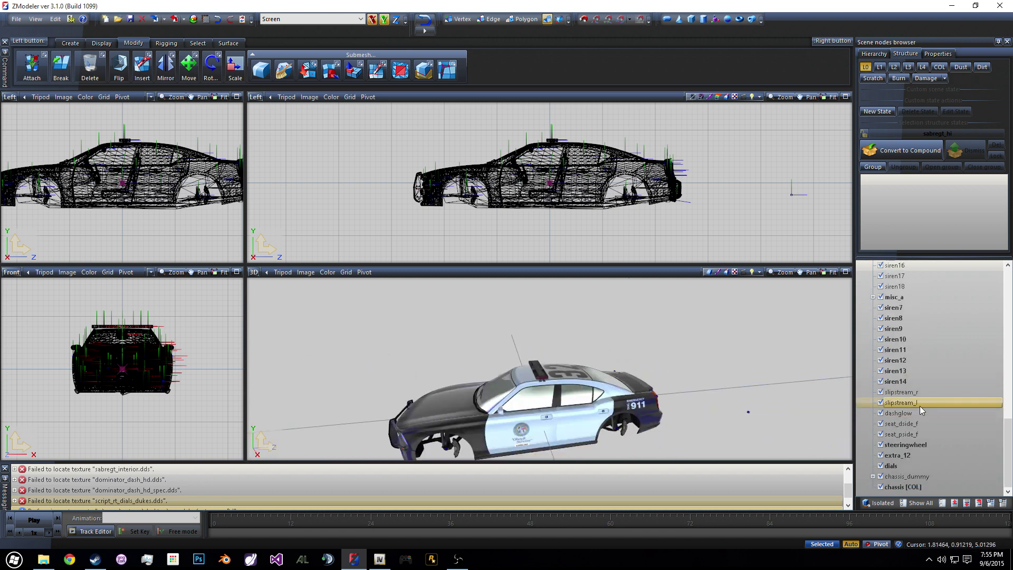
{"action": "scroll", "coordinate": [902, 380], "scroll_direction": "up", "scroll_amount": 15}
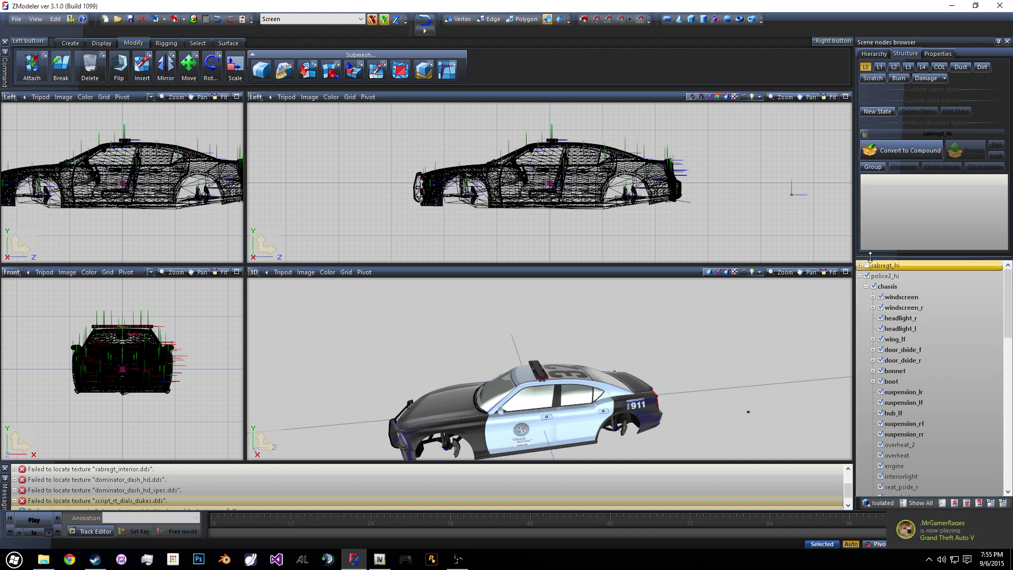
{"action": "scroll", "coordinate": [926, 288], "scroll_direction": "down", "scroll_amount": 12}
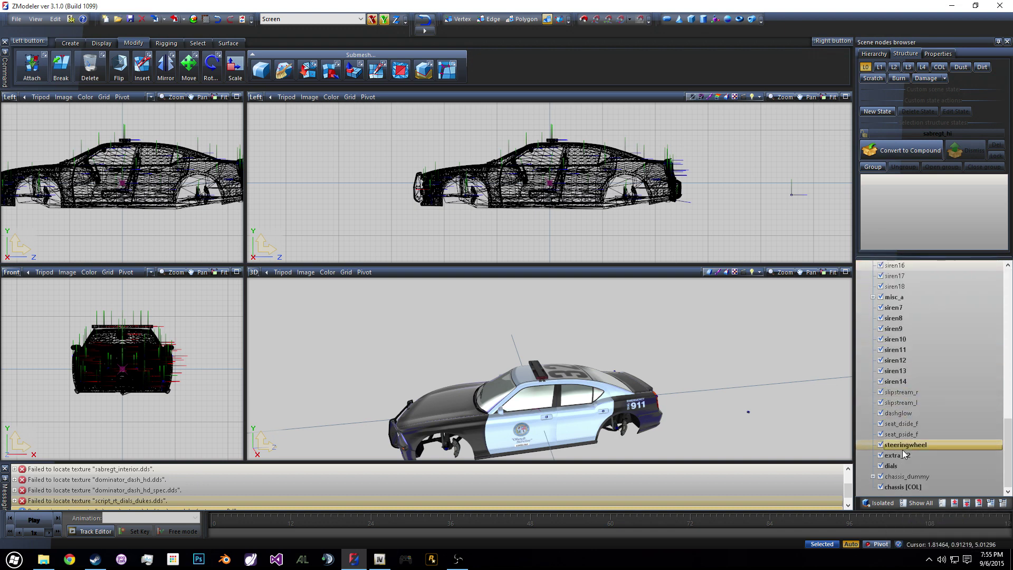
{"action": "scroll", "coordinate": [892, 359], "scroll_direction": "up", "scroll_amount": 1}
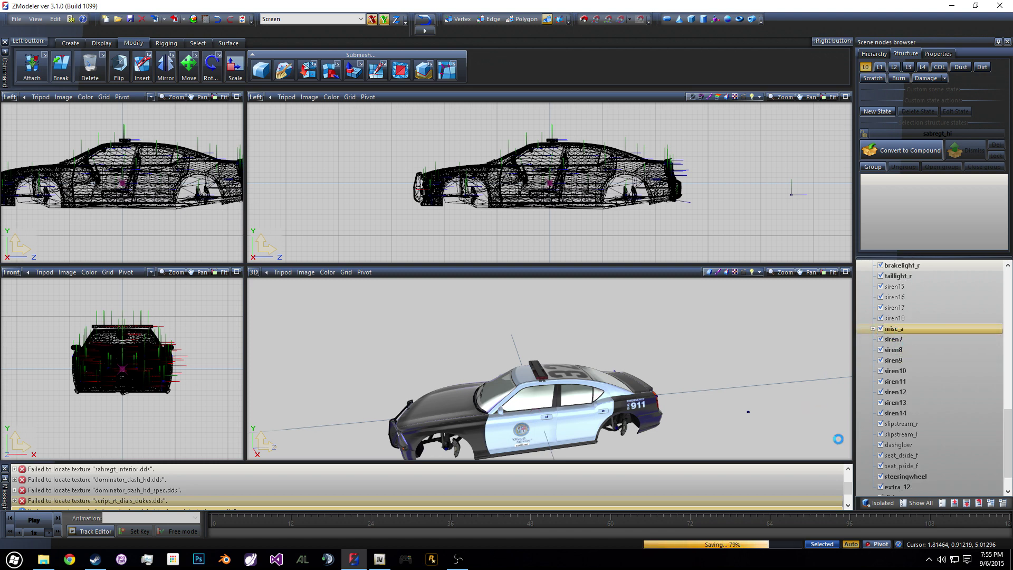
Step: Unlink misc_a from the police2_hi chassis so that it sits at the root of the scene hierarchy
{"action": "left_click", "coordinate": [890, 330]}
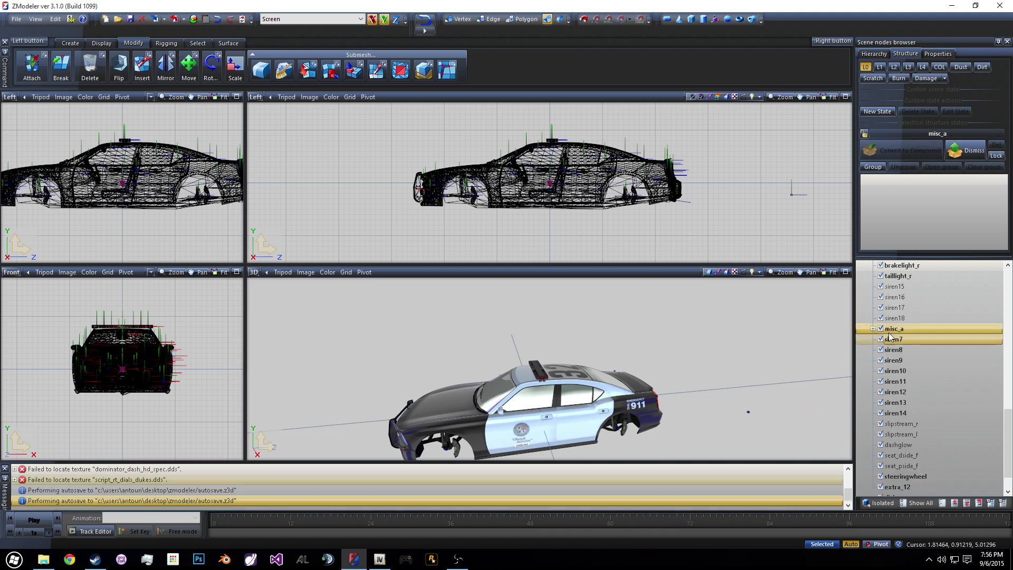
{"action": "right_click", "coordinate": [897, 327]}
{"action": "left_click", "coordinate": [887, 330]}
{"action": "right_click", "coordinate": [890, 330]}
{"action": "left_click", "coordinate": [871, 339]}
{"action": "right_click", "coordinate": [903, 331]}
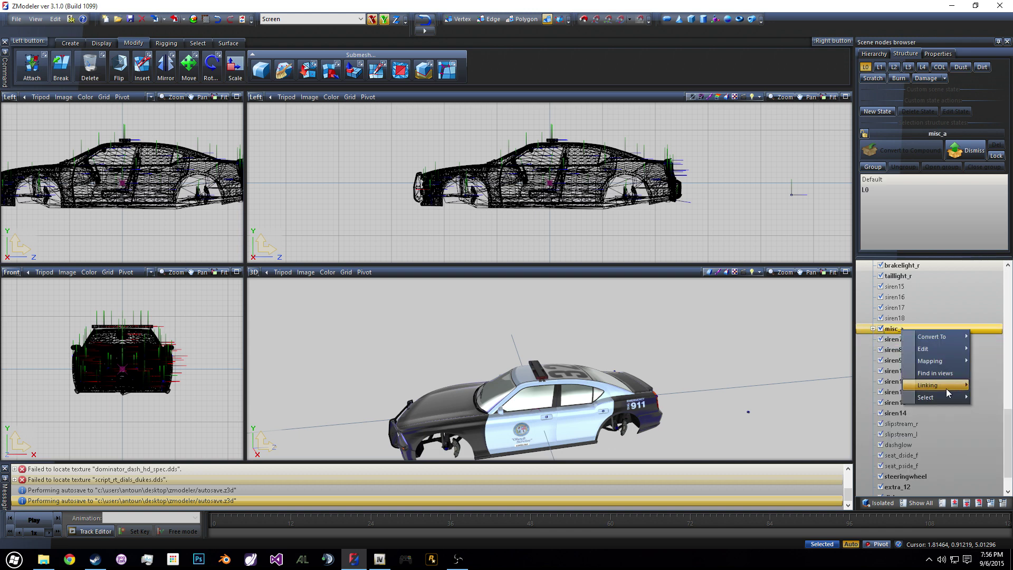
{"action": "mouse_move", "coordinate": [948, 388]}
{"action": "left_click", "coordinate": [867, 383]}
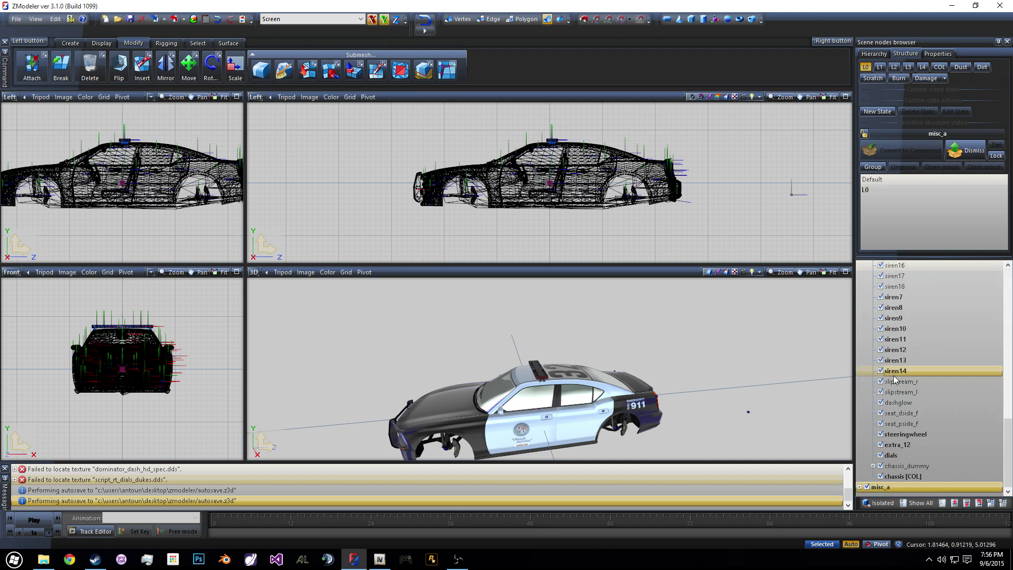
Step: Unlink siren7 from the police2_hi chassis, placing it at the root of the scene hierarchy beside misc_a
{"action": "scroll", "coordinate": [894, 379], "scroll_direction": "up", "scroll_amount": 2}
{"action": "right_click", "coordinate": [893, 329]}
{"action": "scroll", "coordinate": [893, 328], "scroll_direction": "down", "scroll_amount": 1}
{"action": "right_click", "coordinate": [895, 297]}
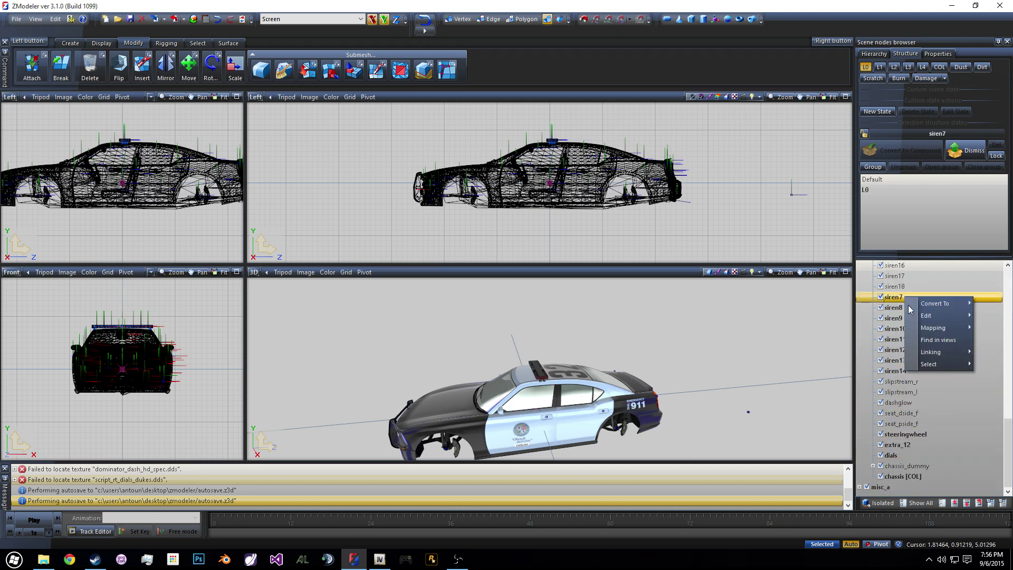
{"action": "mouse_move", "coordinate": [930, 353]}
{"action": "left_click", "coordinate": [876, 352]}
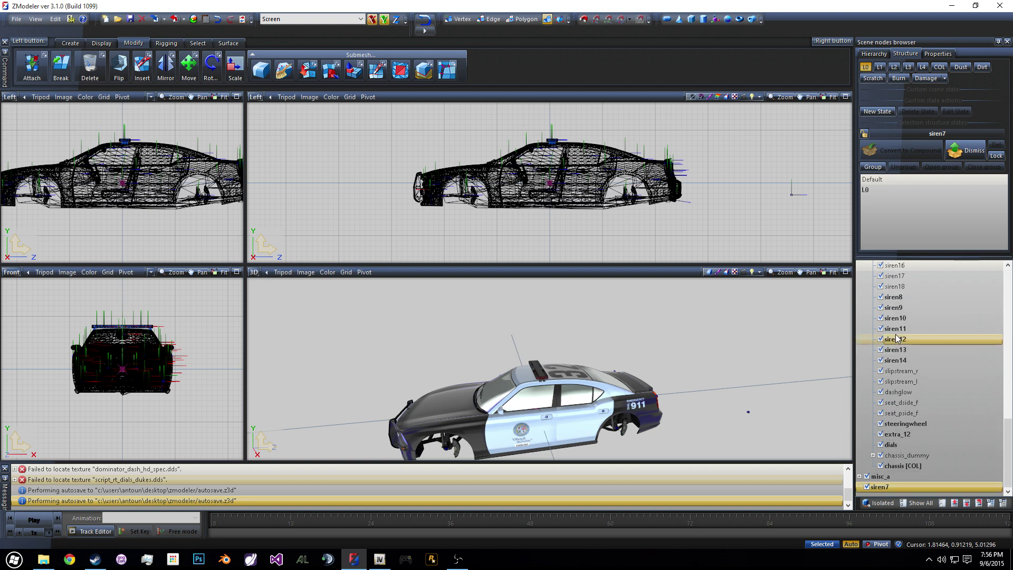
Step: Collapse police2_hi and delete it from the scene, keeping the unlinked misc_a and siren7 nodes
{"action": "left_click", "coordinate": [886, 360]}
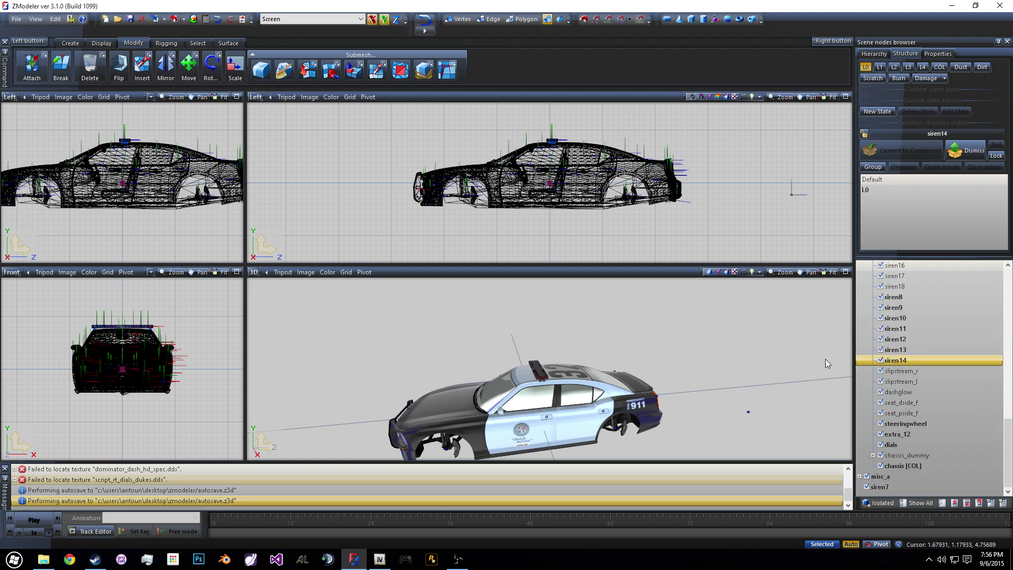
{"action": "middle_click_drag", "start_coordinate": [807, 360], "coordinate": [646, 428]}
{"action": "scroll", "coordinate": [905, 323], "scroll_direction": "up", "scroll_amount": 5}
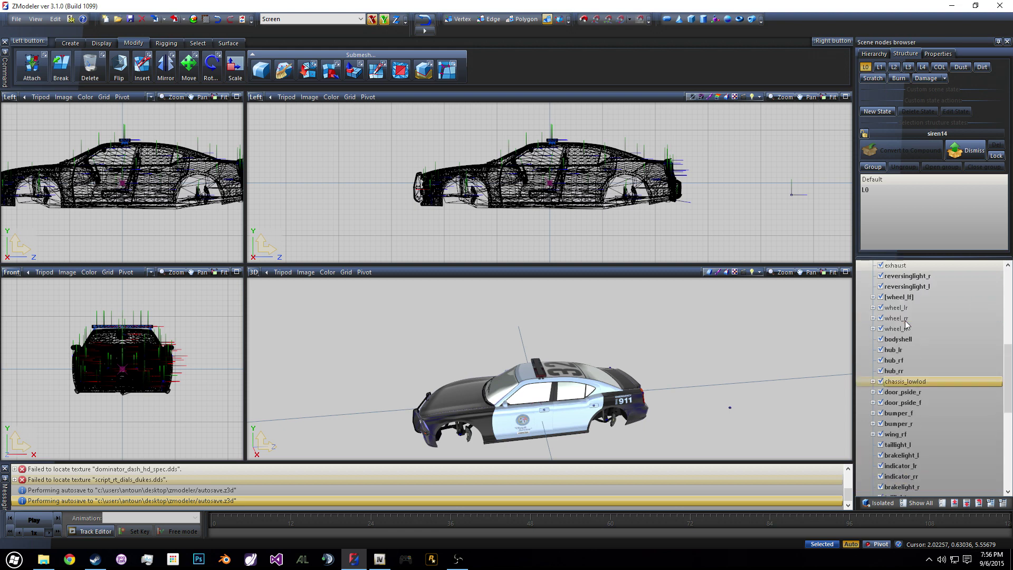
{"action": "scroll", "coordinate": [897, 320], "scroll_direction": "up", "scroll_amount": 10}
{"action": "scroll", "coordinate": [894, 315], "scroll_direction": "down", "scroll_amount": 5}
{"action": "scroll", "coordinate": [896, 332], "scroll_direction": "up", "scroll_amount": 5}
{"action": "left_click", "coordinate": [859, 276]}
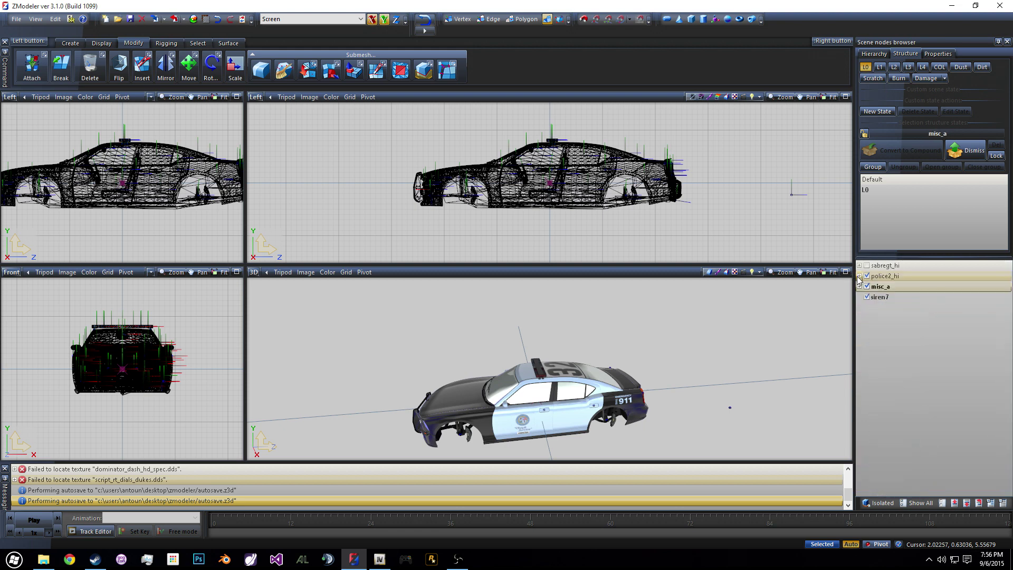
{"action": "right_click", "coordinate": [891, 277]}
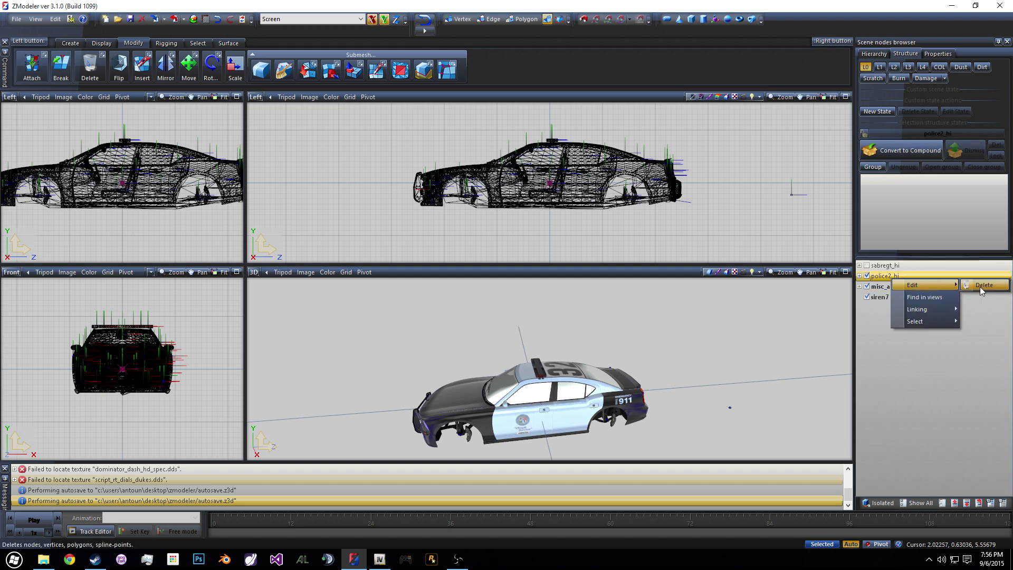
{"action": "left_click", "coordinate": [981, 286]}
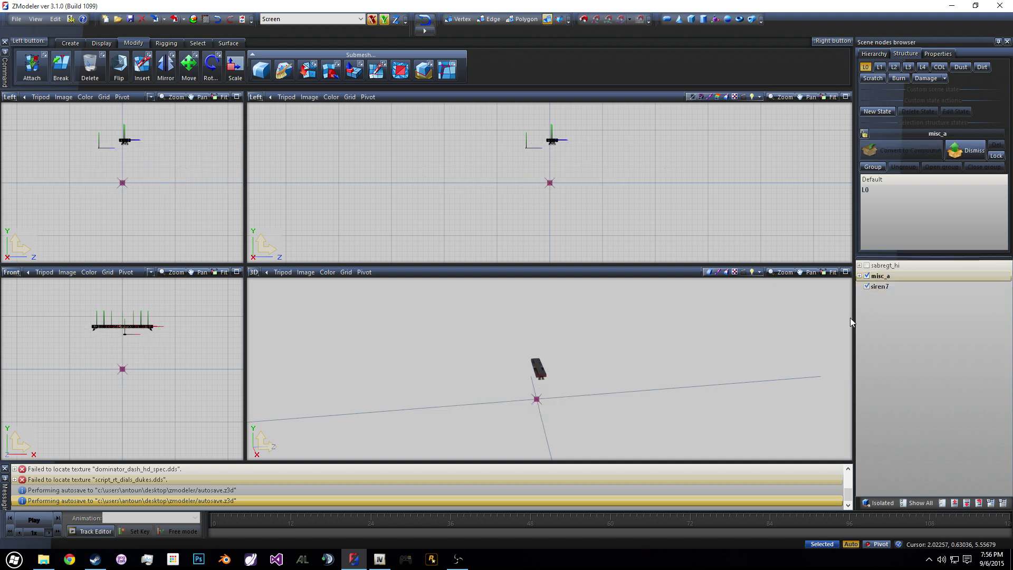
Step: Show the sabregt_hi model and examine how the misc_a lightbar sits on its roof in the 3D and front views
{"action": "left_click", "coordinate": [867, 266]}
{"action": "scroll", "coordinate": [641, 350], "scroll_direction": "up", "scroll_amount": 5}
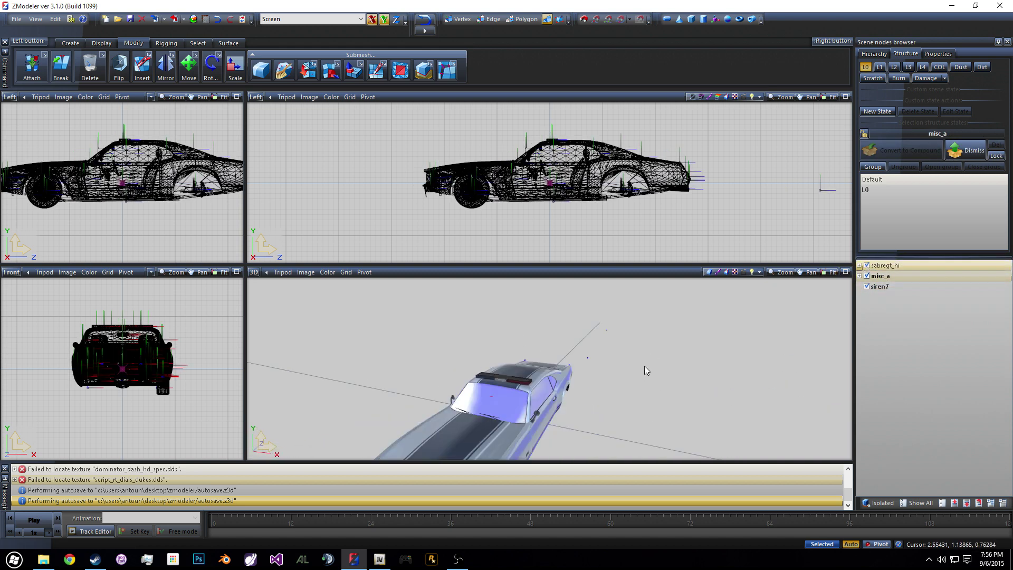
{"action": "scroll", "coordinate": [644, 366], "scroll_direction": "up", "scroll_amount": 5}
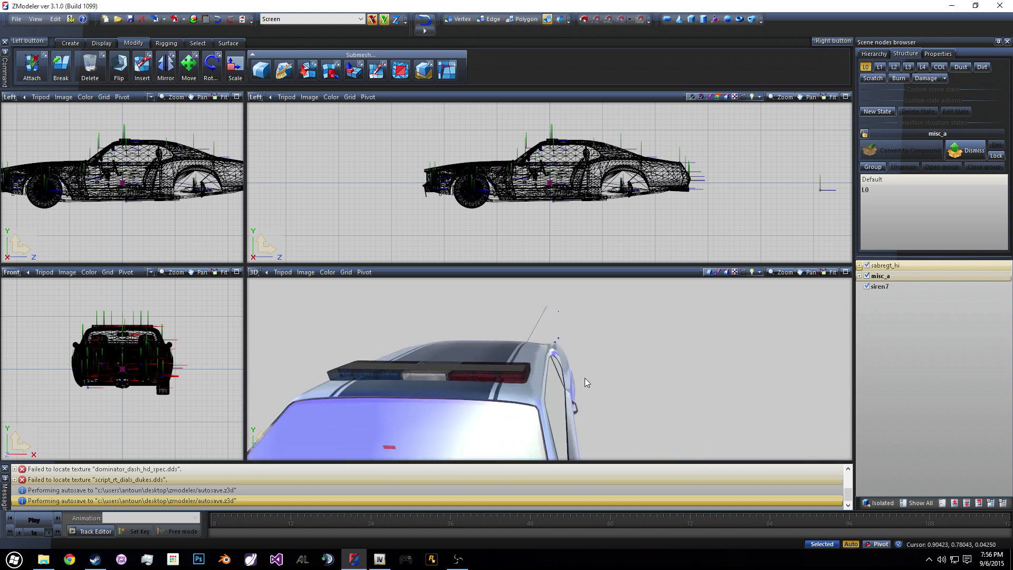
{"action": "mouse_move", "coordinate": [581, 379]}
{"action": "middle_mouse_down"}
{"action": "mouse_move", "coordinate": [477, 377]}
{"action": "mouse_move", "coordinate": [495, 369]}
{"action": "mouse_move", "coordinate": [483, 370]}
{"action": "mouse_move", "coordinate": [527, 384]}
{"action": "mouse_move", "coordinate": [607, 378]}
{"action": "mouse_move", "coordinate": [597, 370]}
{"action": "middle_mouse_up"}
{"action": "scroll", "coordinate": [192, 324], "scroll_direction": "up", "scroll_amount": 1}
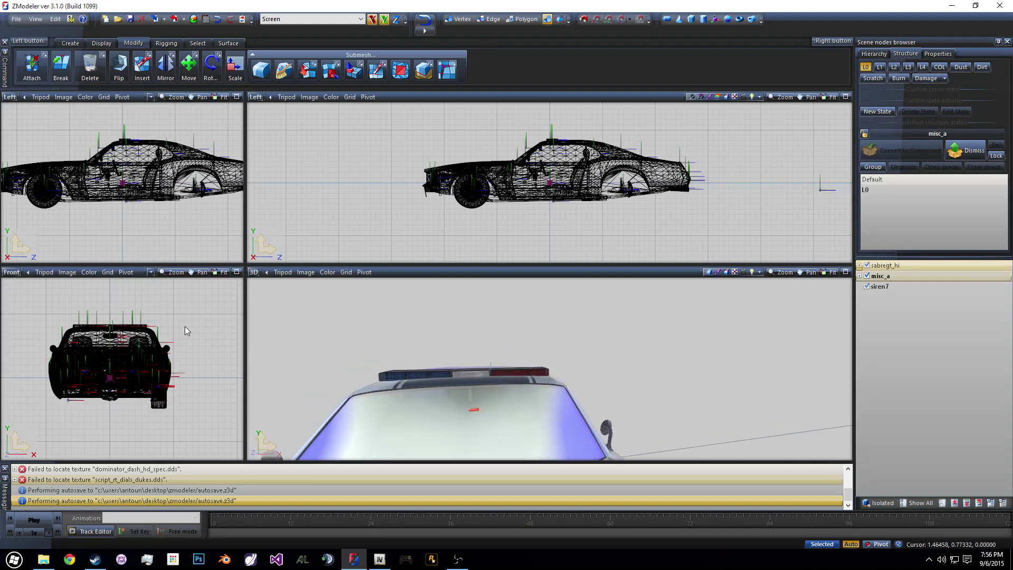
{"action": "scroll", "coordinate": [180, 331], "scroll_direction": "up", "scroll_amount": 4}
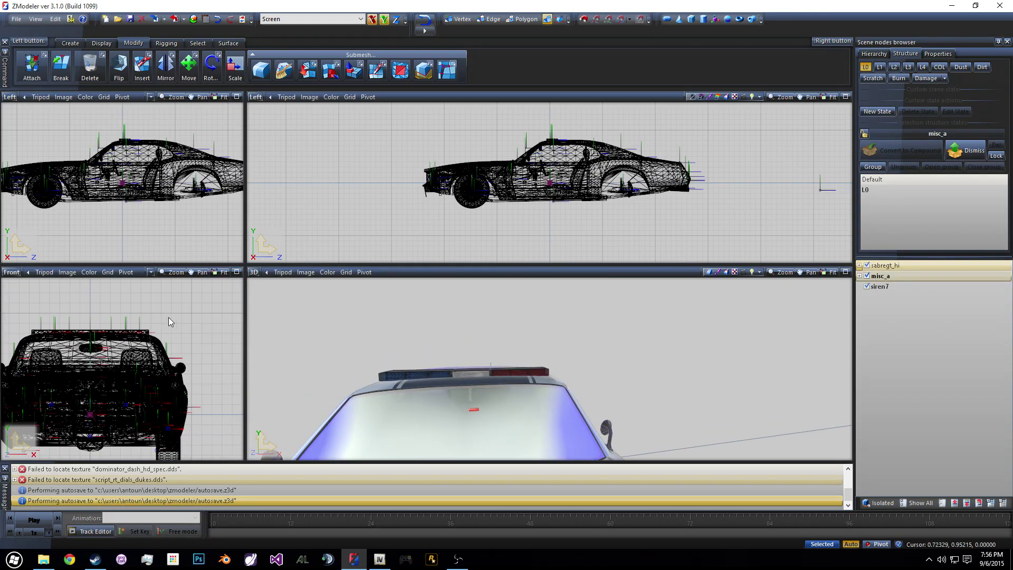
{"action": "scroll", "coordinate": [135, 307], "scroll_direction": "up", "scroll_amount": 4}
Step: Hide sabregt_hi and select the whole misc_a lightbar in the front view
{"action": "left_click_drag", "start_coordinate": [32, 324], "coordinate": [238, 355]}
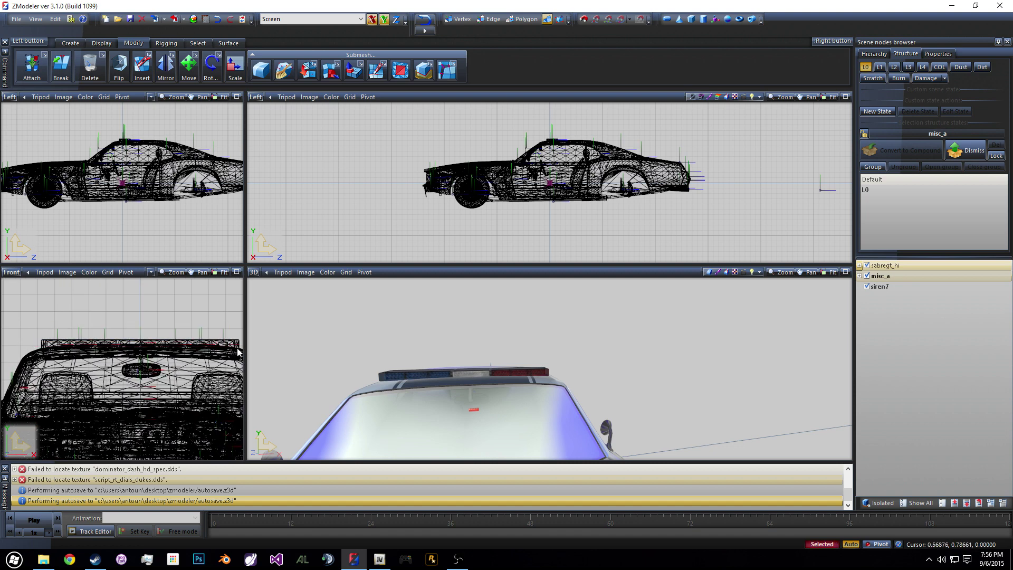
{"action": "left_click", "coordinate": [867, 266]}
{"action": "scroll", "coordinate": [176, 362], "scroll_direction": "down", "scroll_amount": 1}
{"action": "left_click_drag", "start_coordinate": [62, 319], "coordinate": [232, 363]}
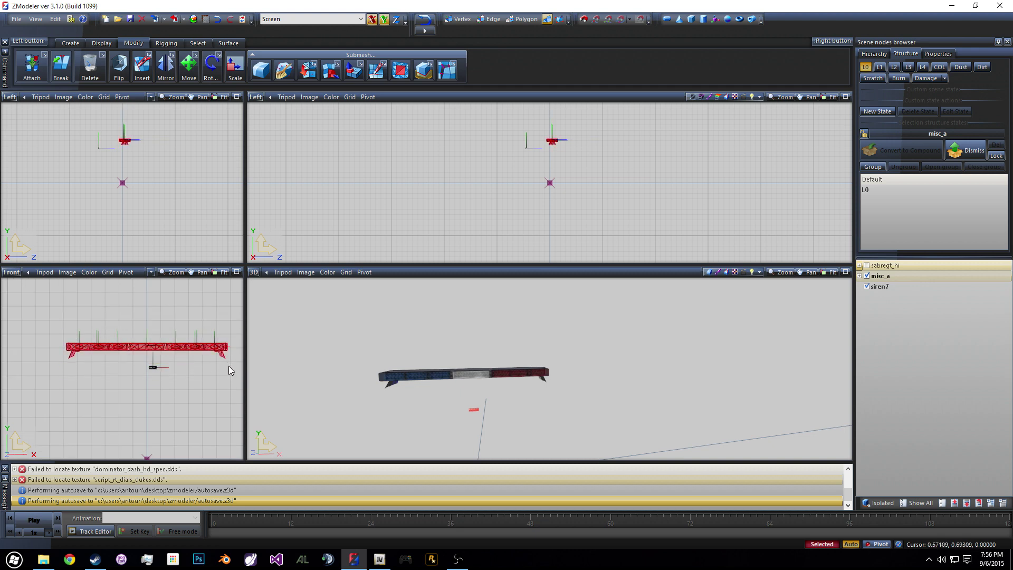
{"action": "scroll", "coordinate": [230, 366], "scroll_direction": "up", "scroll_amount": 2}
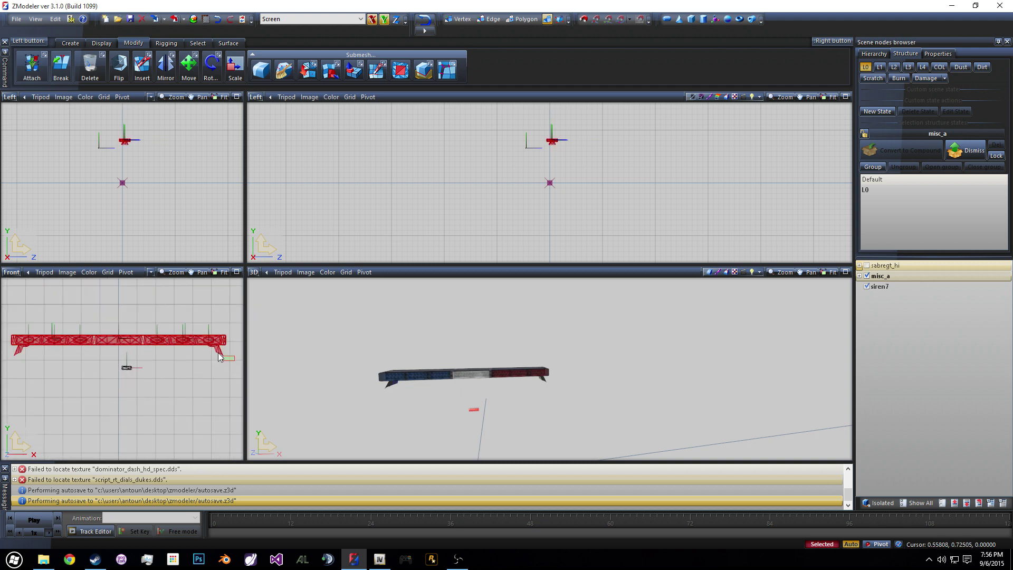
Step: Try to move the misc_a lightbar upward in the front view and undo the move
{"action": "left_click_drag", "start_coordinate": [208, 347], "coordinate": [206, 345]}
{"action": "key", "text": "space"}
{"action": "left_click", "coordinate": [208, 350]}
{"action": "left_click_drag", "start_coordinate": [11, 318], "coordinate": [227, 369]}
{"action": "left_click", "coordinate": [204, 331]}
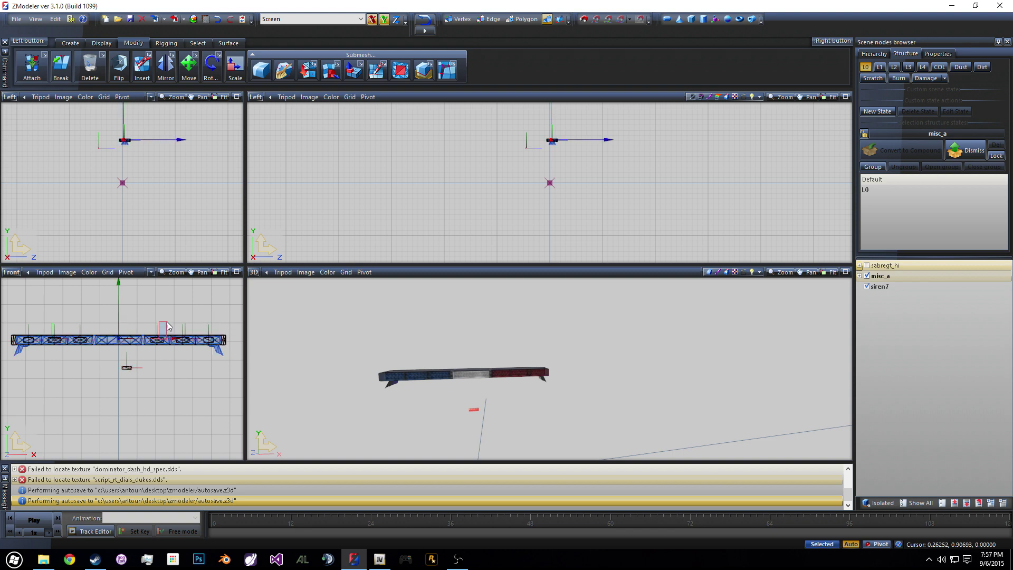
{"action": "left_click", "coordinate": [188, 64]}
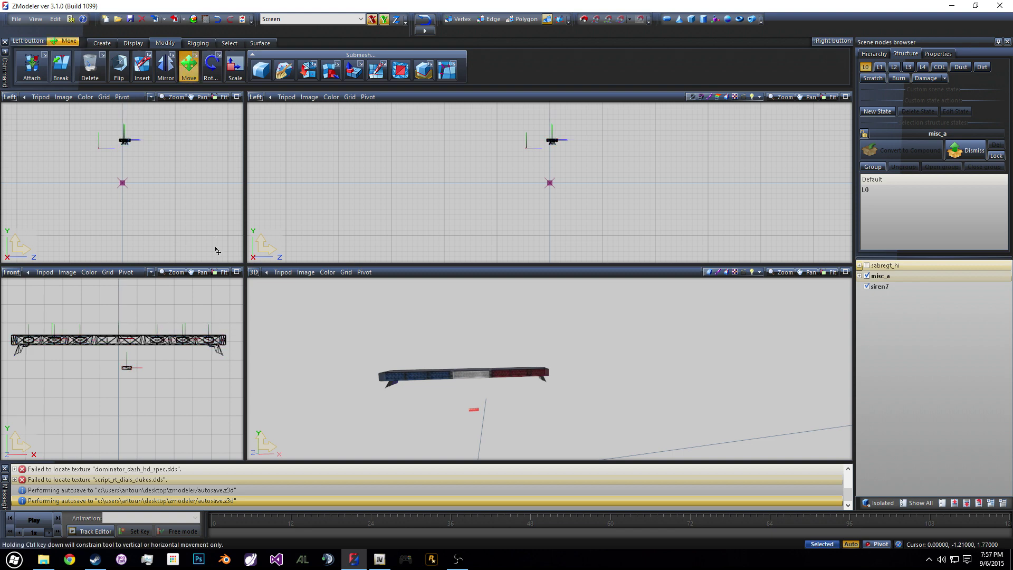
{"action": "left_click_drag", "start_coordinate": [5, 326], "coordinate": [226, 342]}
{"action": "key", "text": "ctrl+z"}
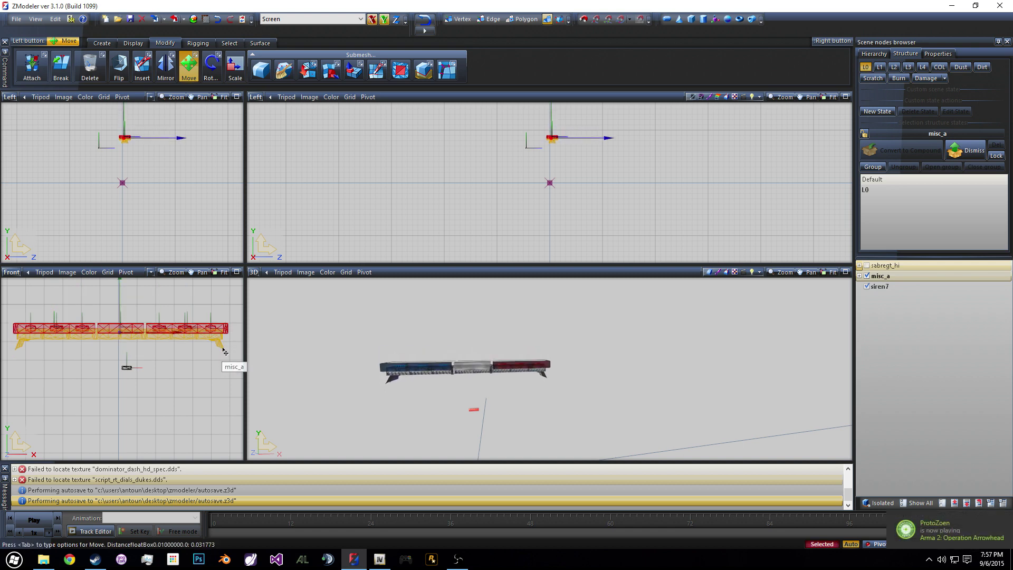
{"action": "left_click", "coordinate": [216, 21]}
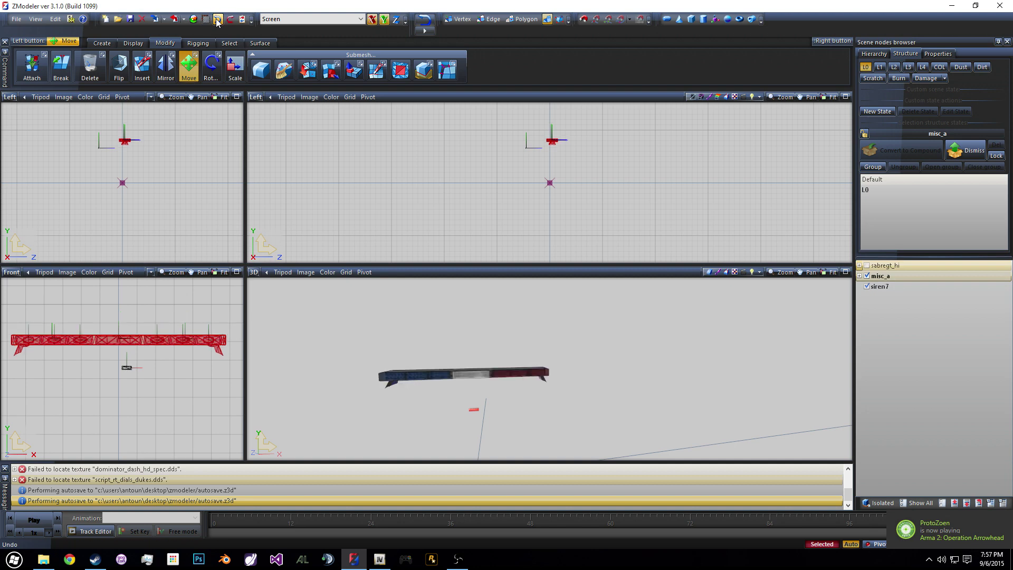
Step: Move the misc_a lightbar vertically in the front view so that it rests on the roof of the displayed sabregt_hi
{"action": "left_click_drag", "start_coordinate": [211, 349], "coordinate": [231, 365]}
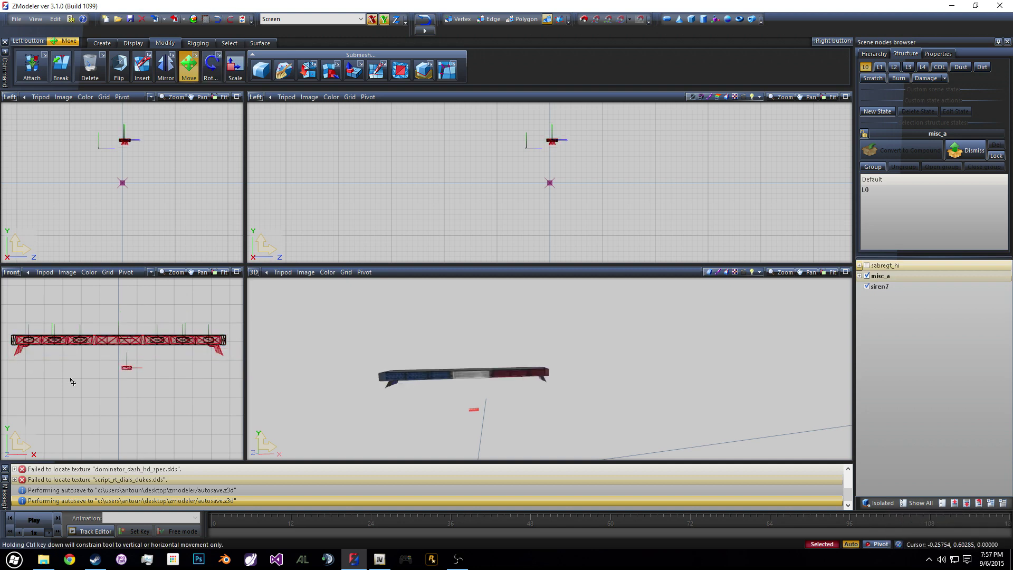
{"action": "left_click_drag", "start_coordinate": [18, 357], "coordinate": [21, 301]}
{"action": "left_click", "coordinate": [867, 266]}
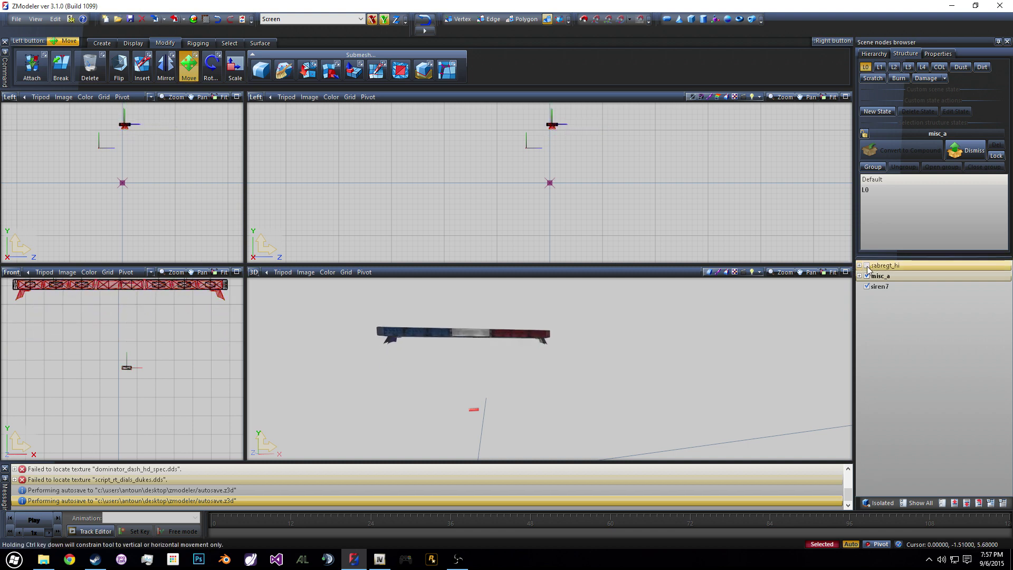
{"action": "left_click_drag", "start_coordinate": [217, 305], "coordinate": [213, 352]}
{"action": "middle_click_drag", "start_coordinate": [432, 371], "coordinate": [660, 371]}
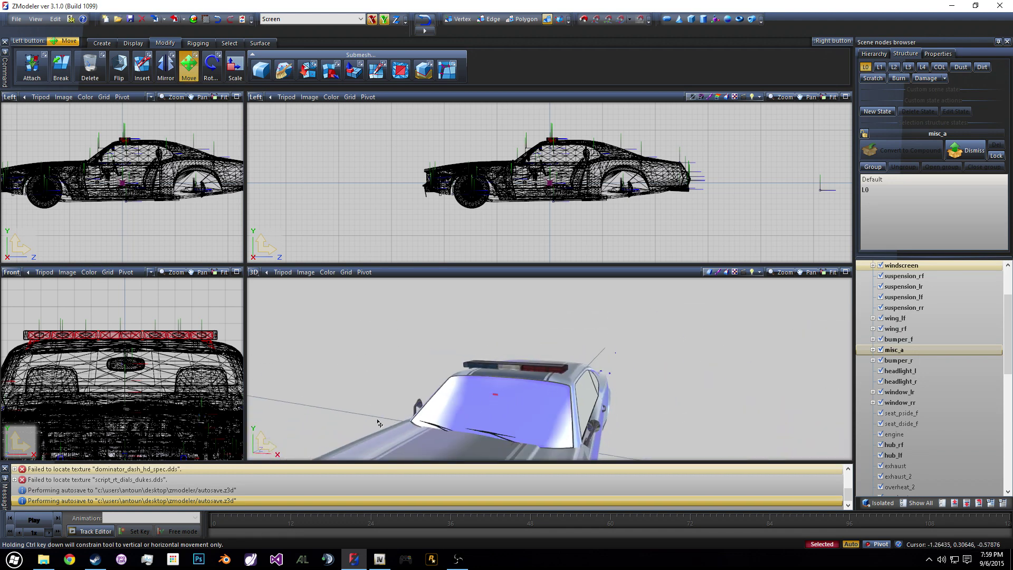
Step: Hide sabregt_hi and move siren7 sideways in the front view, out to the car's side and slightly lower
{"action": "scroll", "coordinate": [897, 327], "scroll_direction": "up", "scroll_amount": 4}
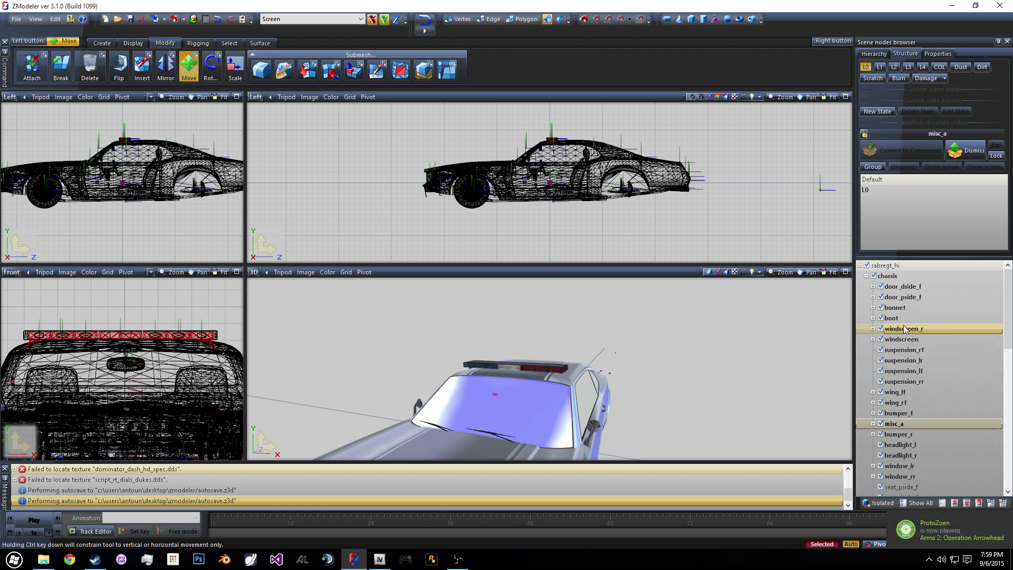
{"action": "left_click", "coordinate": [860, 266]}
{"action": "left_click", "coordinate": [867, 265]}
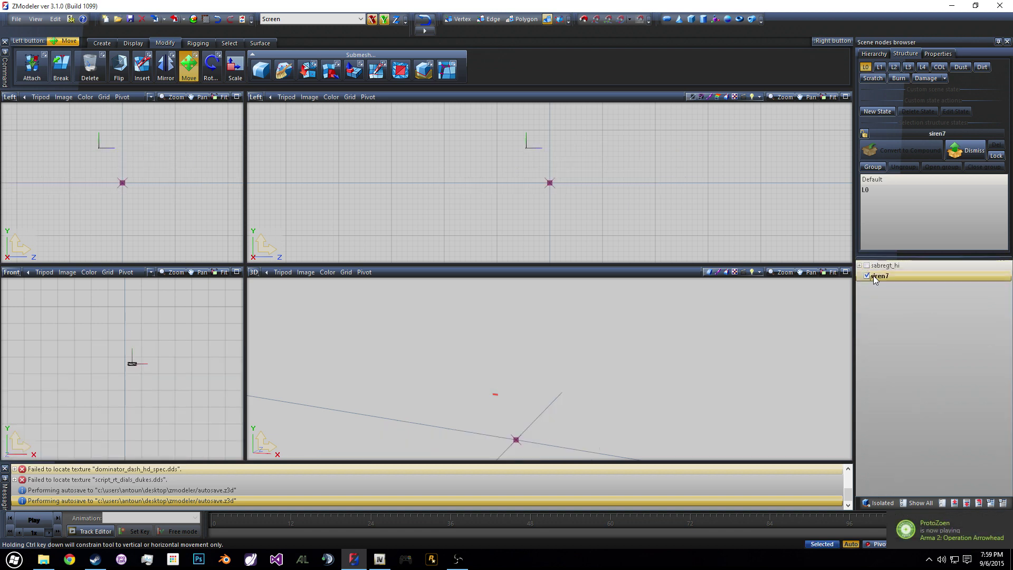
{"action": "left_click_drag", "start_coordinate": [108, 347], "coordinate": [18, 355]}
{"action": "scroll", "coordinate": [69, 350], "scroll_direction": "down", "scroll_amount": 3}
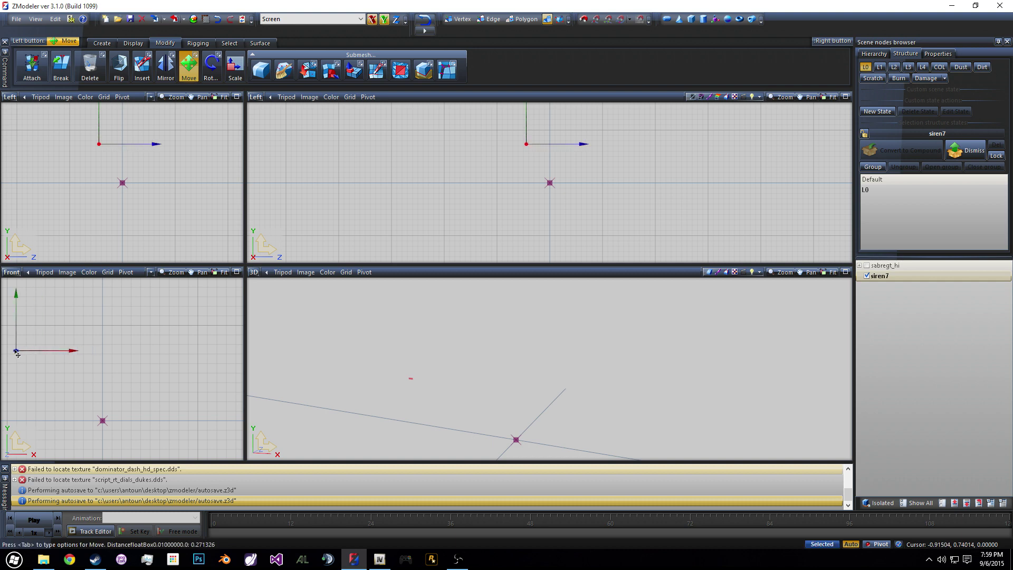
{"action": "double_click", "coordinate": [894, 275]}
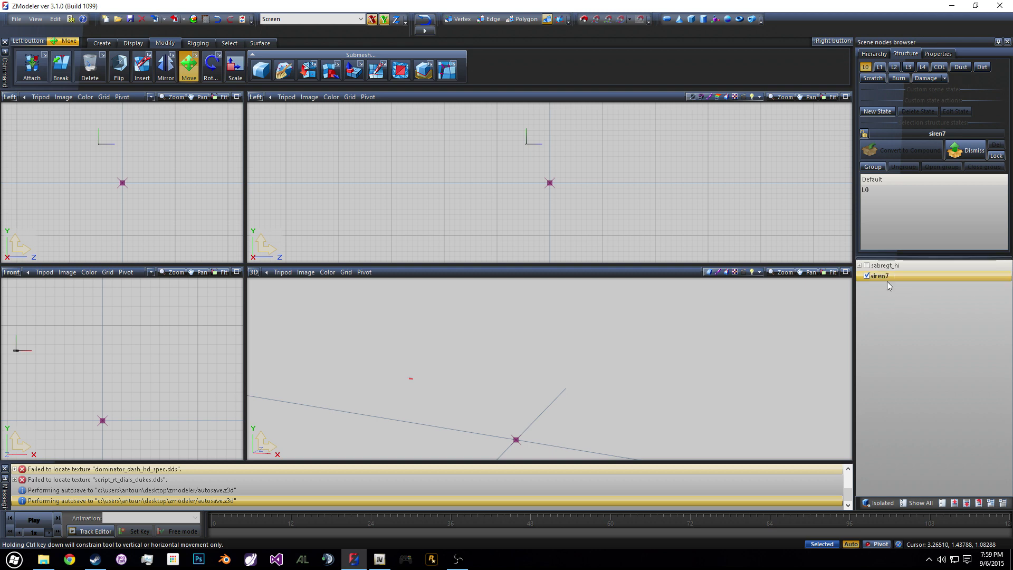
{"action": "left_click", "coordinate": [914, 337]}
{"action": "left_click_drag", "start_coordinate": [17, 353], "coordinate": [14, 365]}
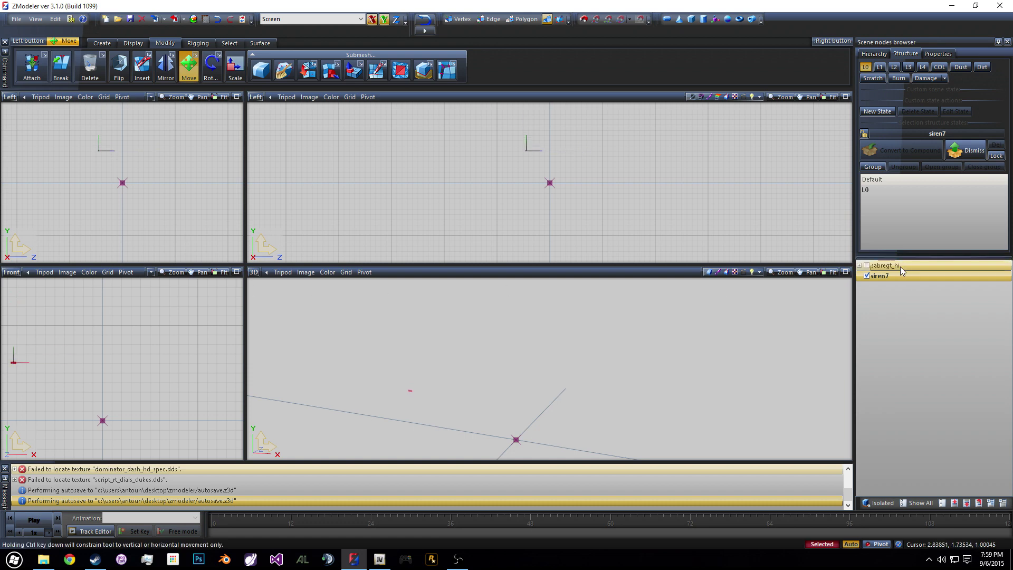
Step: Show sabregt_hi and move the siren7 light sideways in the front view to the middle of the windscreen
{"action": "left_click", "coordinate": [867, 266]}
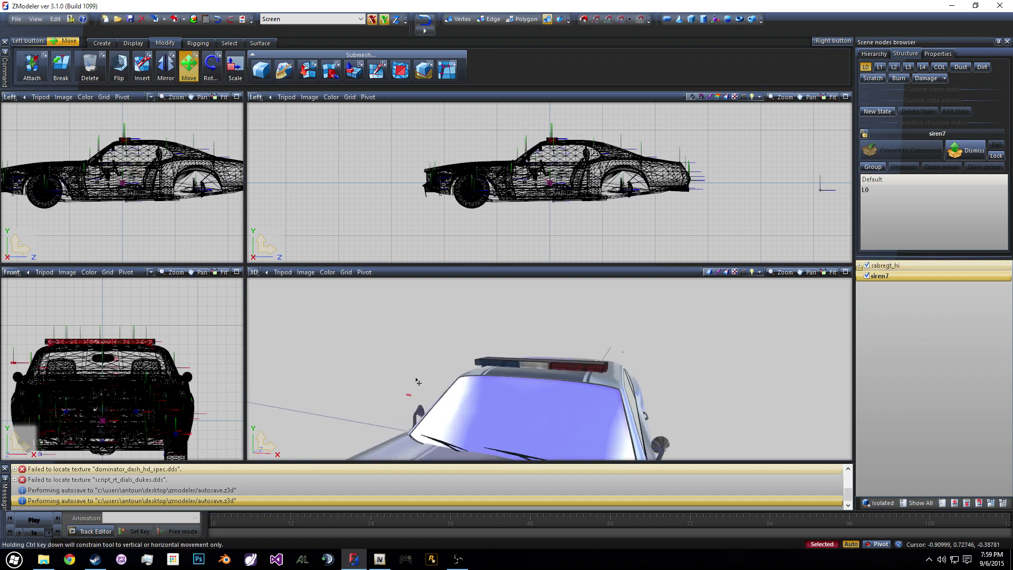
{"action": "scroll", "coordinate": [13, 350], "scroll_direction": "down", "scroll_amount": 1}
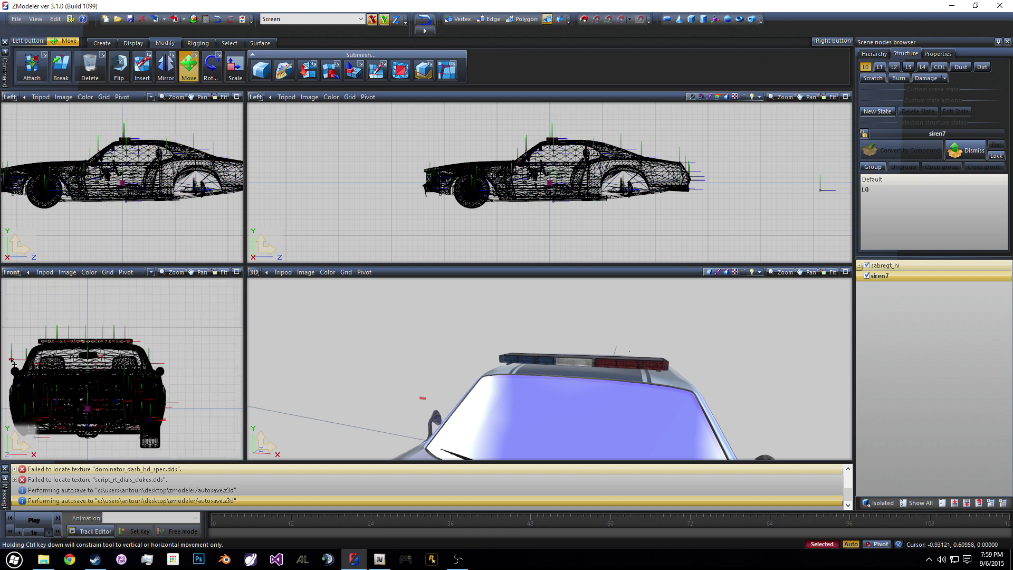
{"action": "left_click_drag", "start_coordinate": [14, 364], "coordinate": [26, 363]}
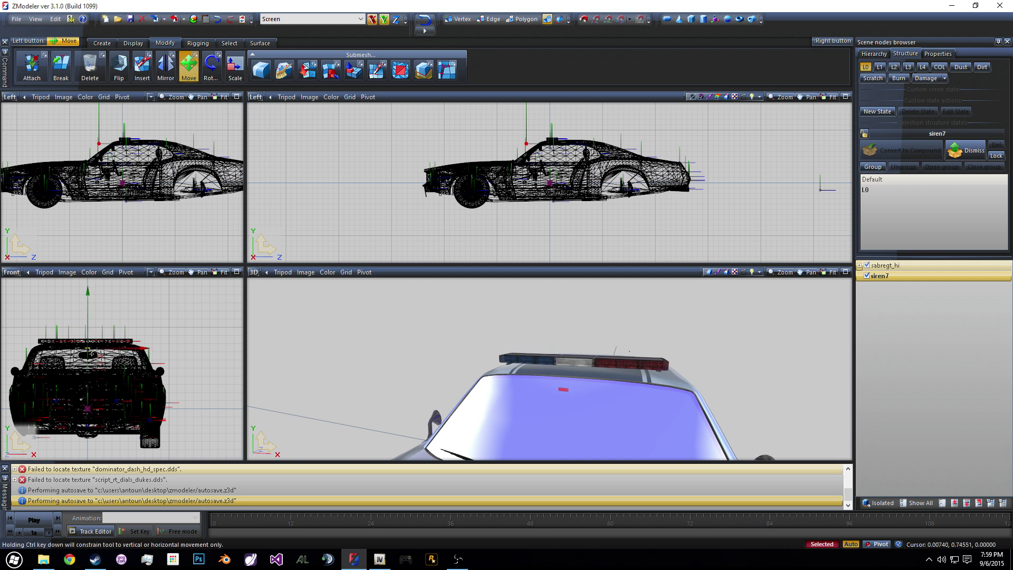
{"action": "mouse_move", "coordinate": [423, 376]}
{"action": "middle_mouse_down"}
{"action": "mouse_move", "coordinate": [396, 362]}
{"action": "mouse_move", "coordinate": [417, 374]}
{"action": "middle_mouse_up"}
Step: Move siren7 rearward in the side view to just inside the top of the windscreen, near the rear-view mirror
{"action": "left_click", "coordinate": [548, 193]}
{"action": "scroll", "coordinate": [547, 193], "scroll_direction": "up", "scroll_amount": 2}
{"action": "scroll", "coordinate": [548, 193], "scroll_direction": "up", "scroll_amount": 5}
{"action": "scroll", "coordinate": [655, 152], "scroll_direction": "down", "scroll_amount": 2}
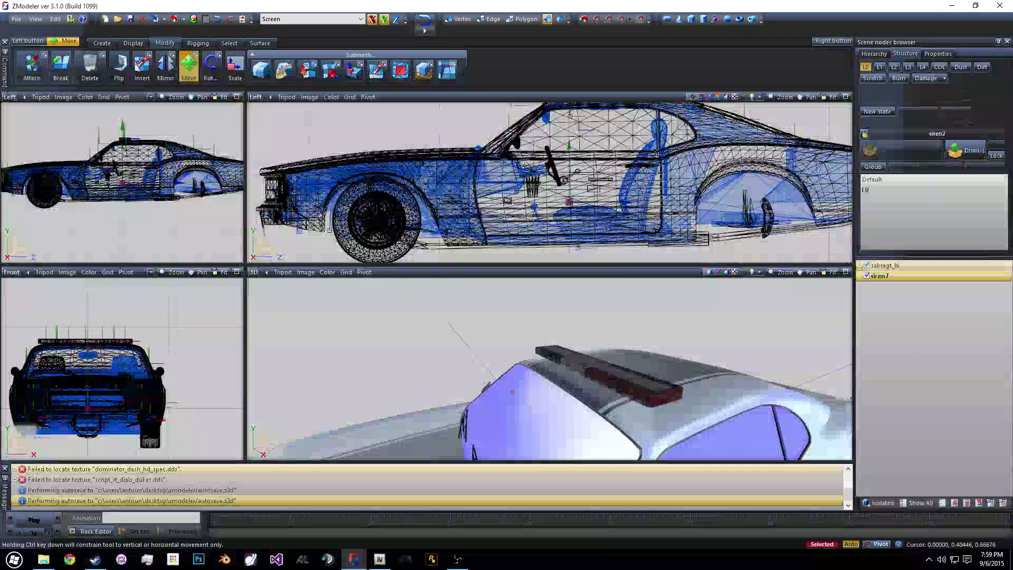
{"action": "left_click", "coordinate": [615, 139]}
{"action": "middle_click_drag", "start_coordinate": [625, 135], "coordinate": [622, 222]}
{"action": "scroll", "coordinate": [504, 176], "scroll_direction": "up", "scroll_amount": 3}
{"action": "scroll", "coordinate": [523, 193], "scroll_direction": "up", "scroll_amount": 2}
{"action": "scroll", "coordinate": [507, 213], "scroll_direction": "up", "scroll_amount": 2}
{"action": "scroll", "coordinate": [508, 217], "scroll_direction": "up", "scroll_amount": 1}
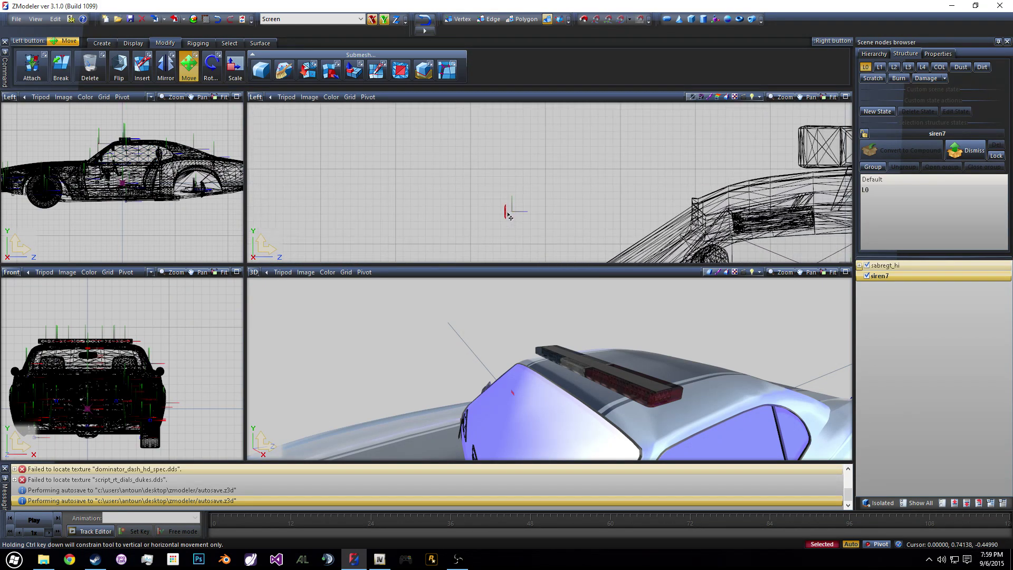
{"action": "scroll", "coordinate": [580, 218], "scroll_direction": "down", "scroll_amount": 2}
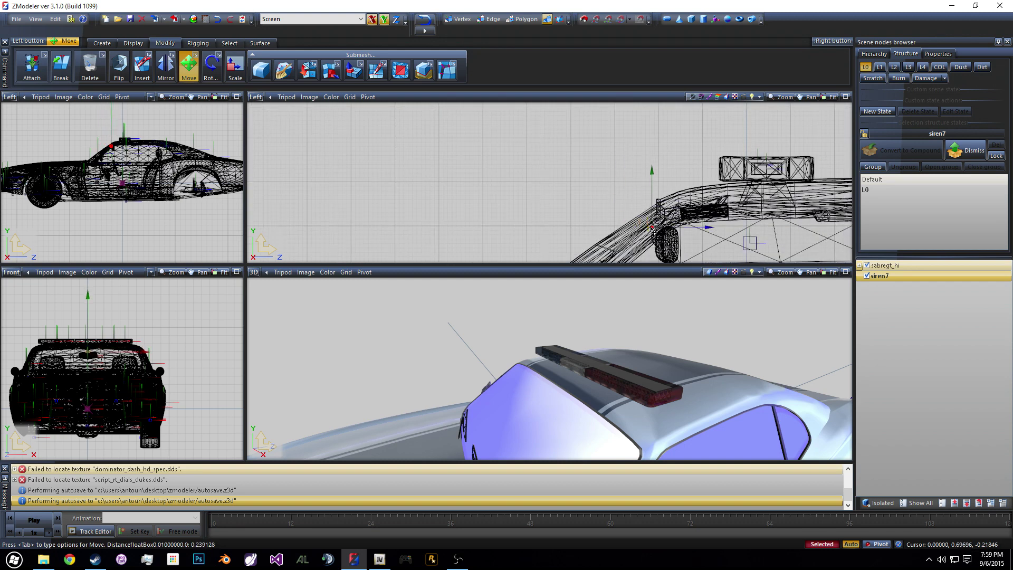
{"action": "scroll", "coordinate": [499, 195], "scroll_direction": "down", "scroll_amount": 2}
{"action": "scroll", "coordinate": [463, 208], "scroll_direction": "up", "scroll_amount": 2}
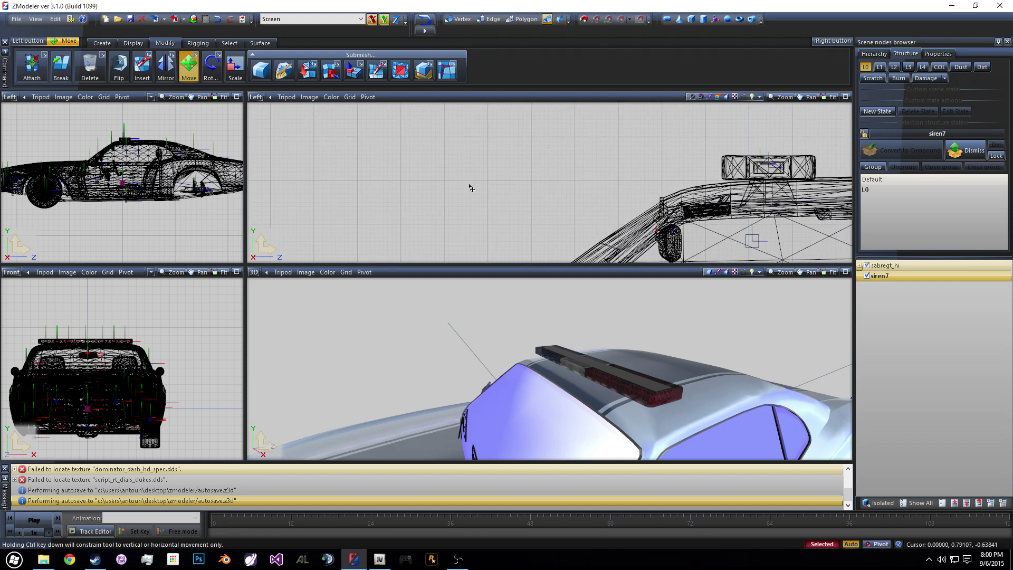
Step: Examine the placed lightbar and windscreen siren on the car from the front, rear and side
{"action": "middle_click_drag", "start_coordinate": [472, 285], "coordinate": [557, 380]}
{"action": "scroll", "coordinate": [572, 386], "scroll_direction": "down", "scroll_amount": 5}
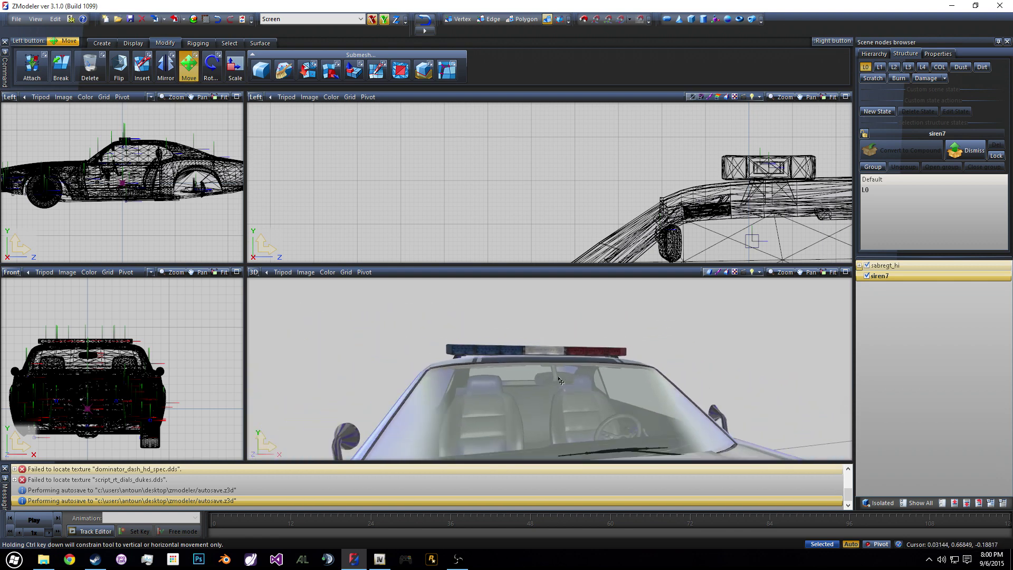
{"action": "middle_click_drag", "start_coordinate": [560, 380], "coordinate": [673, 371]}
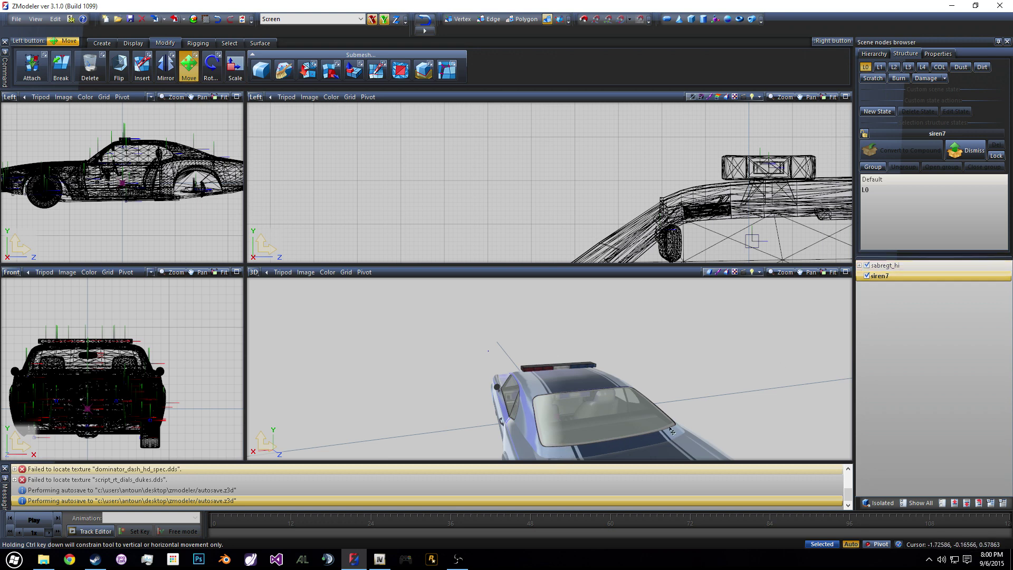
{"action": "middle_click_drag", "start_coordinate": [673, 432], "coordinate": [716, 413]}
{"action": "scroll", "coordinate": [564, 420], "scroll_direction": "up", "scroll_amount": 5}
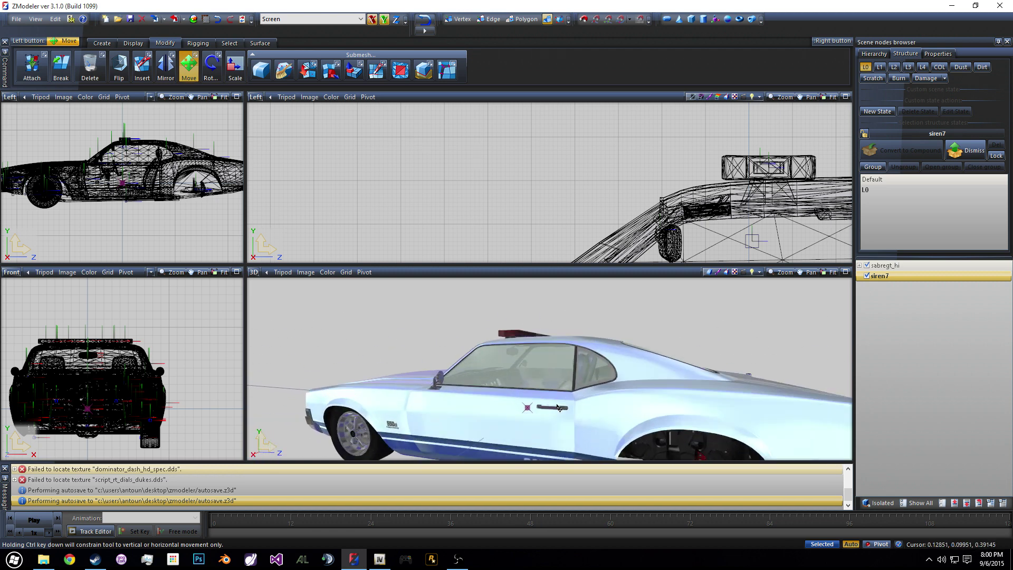
Step: Expand the sabregt_hi hierarchy and move misc_a out of its chassis to the scene's top level beside siren7
{"action": "left_click", "coordinate": [860, 266]}
{"action": "scroll", "coordinate": [934, 359], "scroll_direction": "down", "scroll_amount": 5}
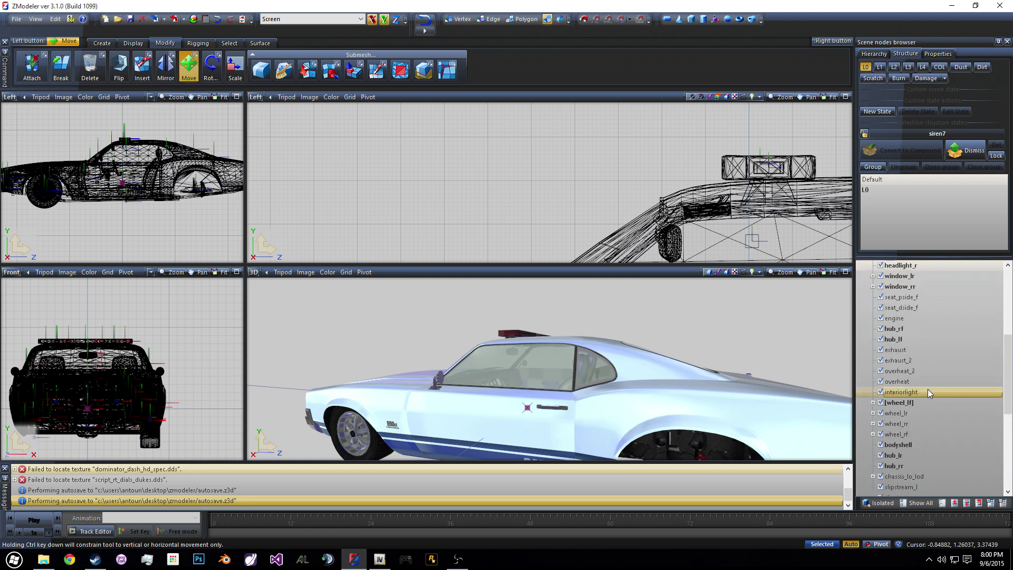
{"action": "scroll", "coordinate": [914, 390], "scroll_direction": "up", "scroll_amount": 3}
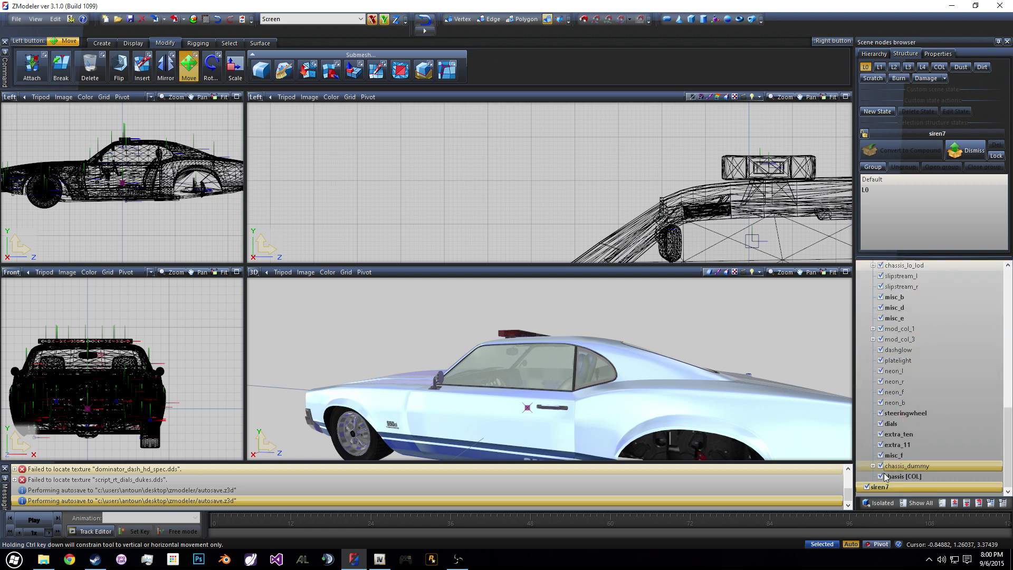
{"action": "scroll", "coordinate": [900, 430], "scroll_direction": "down", "scroll_amount": 1}
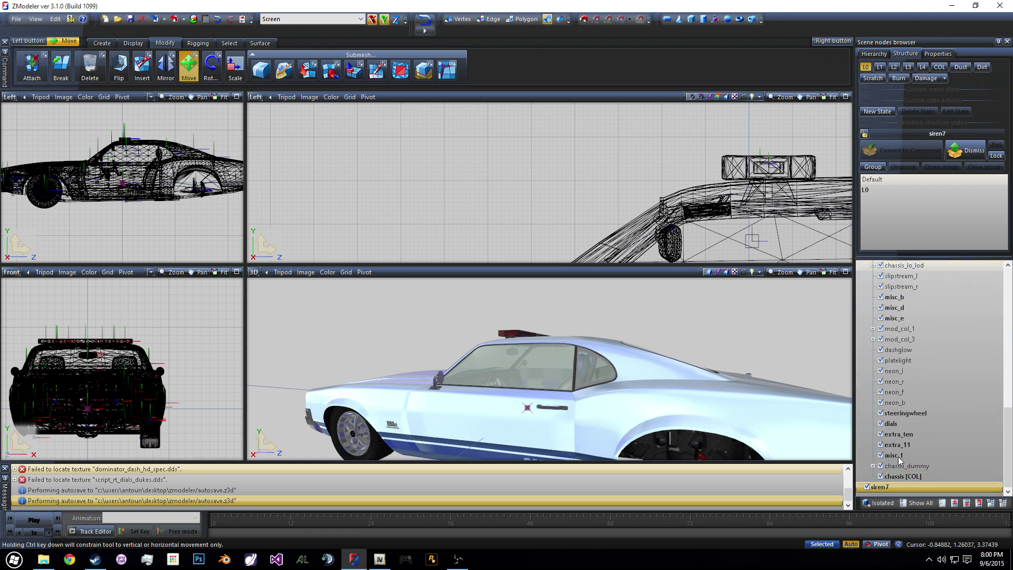
{"action": "scroll", "coordinate": [950, 428], "scroll_direction": "up", "scroll_amount": 10}
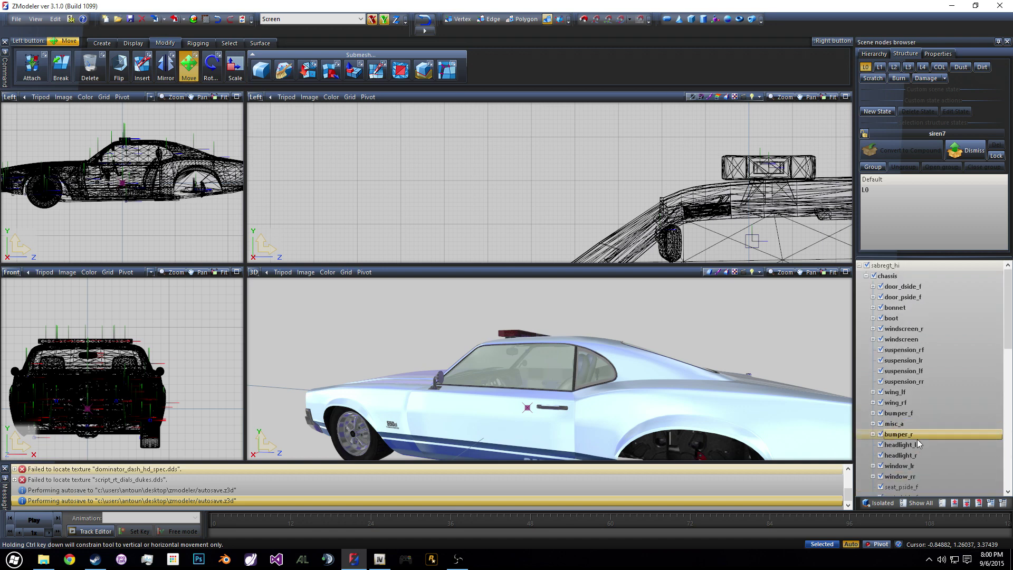
{"action": "left_click", "coordinate": [881, 424]}
{"action": "left_click", "coordinate": [880, 424]}
{"action": "right_click", "coordinate": [898, 425]}
{"action": "mouse_move", "coordinate": [927, 479]}
{"action": "left_click", "coordinate": [886, 479]}
{"action": "scroll", "coordinate": [919, 419], "scroll_direction": "down", "scroll_amount": 8}
{"action": "scroll", "coordinate": [913, 409], "scroll_direction": "down", "scroll_amount": 5}
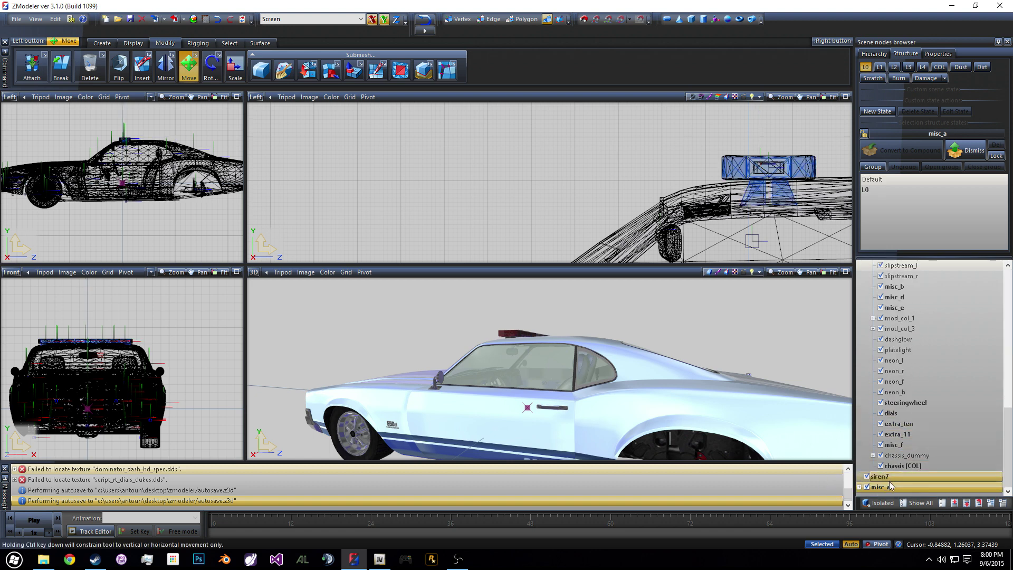
Step: Reparent siren7 and misc_a into the sabregt_hi chassis hierarchy, and collapse the sabregt_hi tree
{"action": "left_click", "coordinate": [907, 403]}
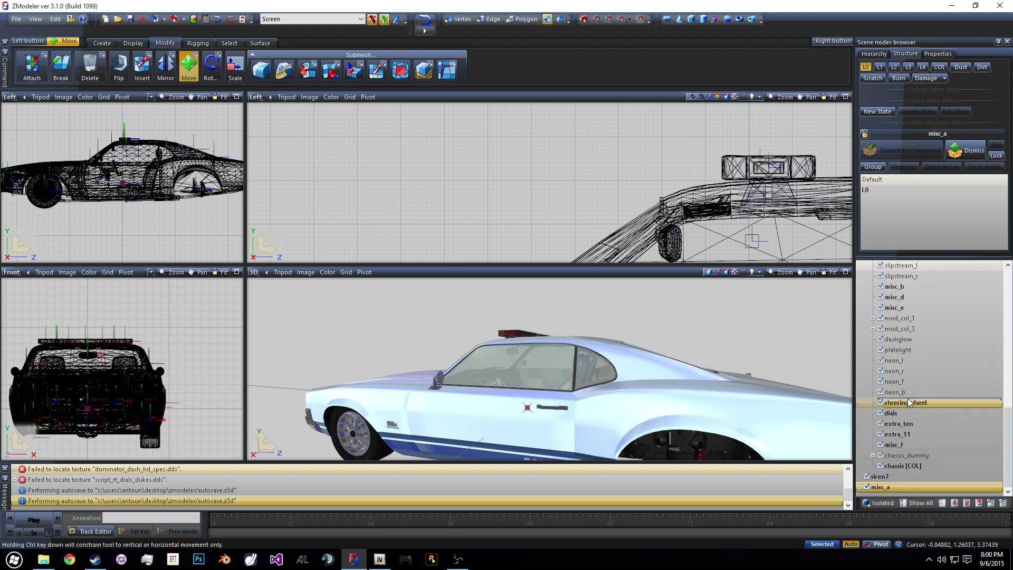
{"action": "left_click", "coordinate": [889, 487]}
{"action": "scroll", "coordinate": [897, 404], "scroll_direction": "up", "scroll_amount": 3}
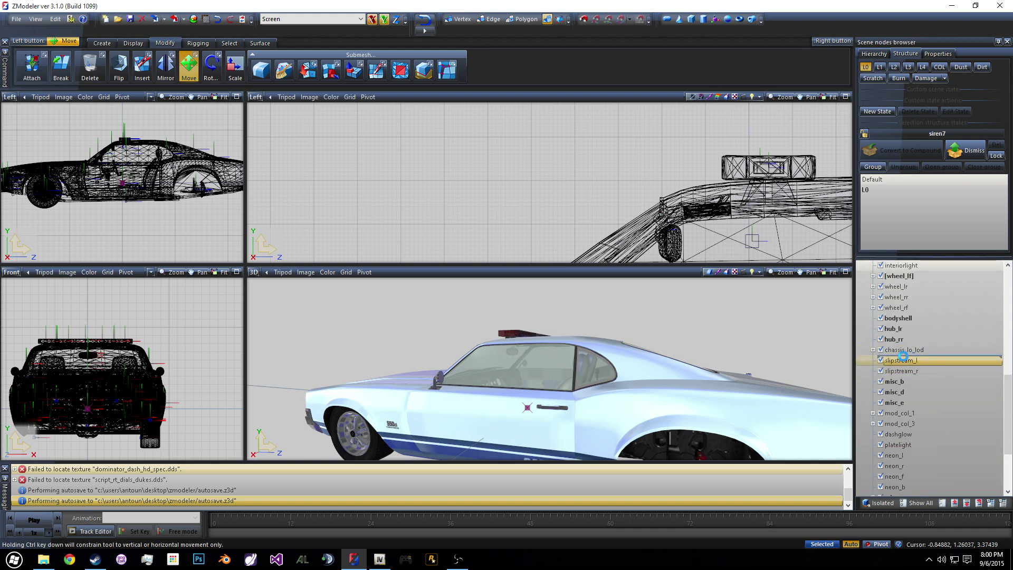
{"action": "scroll", "coordinate": [905, 361], "scroll_direction": "up", "scroll_amount": 8}
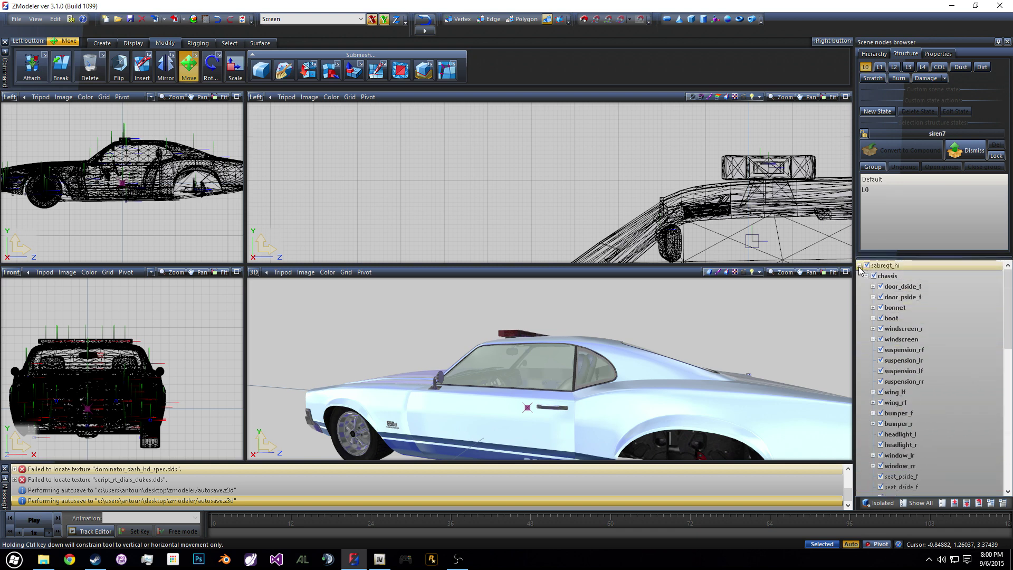
{"action": "double_click", "coordinate": [875, 267]}
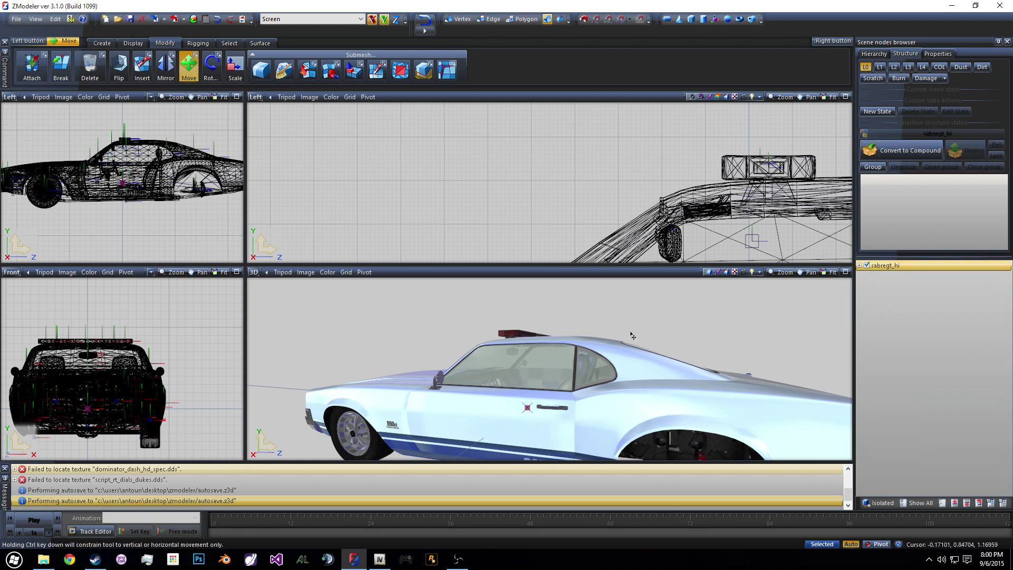
Step: Export the finished car as a GTA Rage model named sabregt_hi in the GTA V CAR MODS folder
{"action": "middle_click_drag", "start_coordinate": [606, 331], "coordinate": [554, 331]}
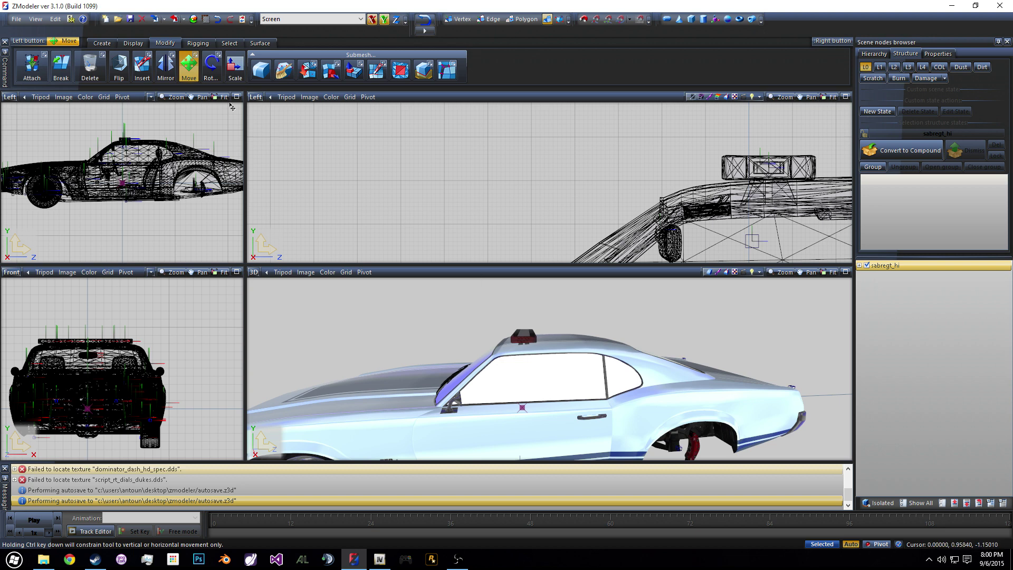
{"action": "left_click", "coordinate": [16, 19]}
{"action": "left_click", "coordinate": [46, 106]}
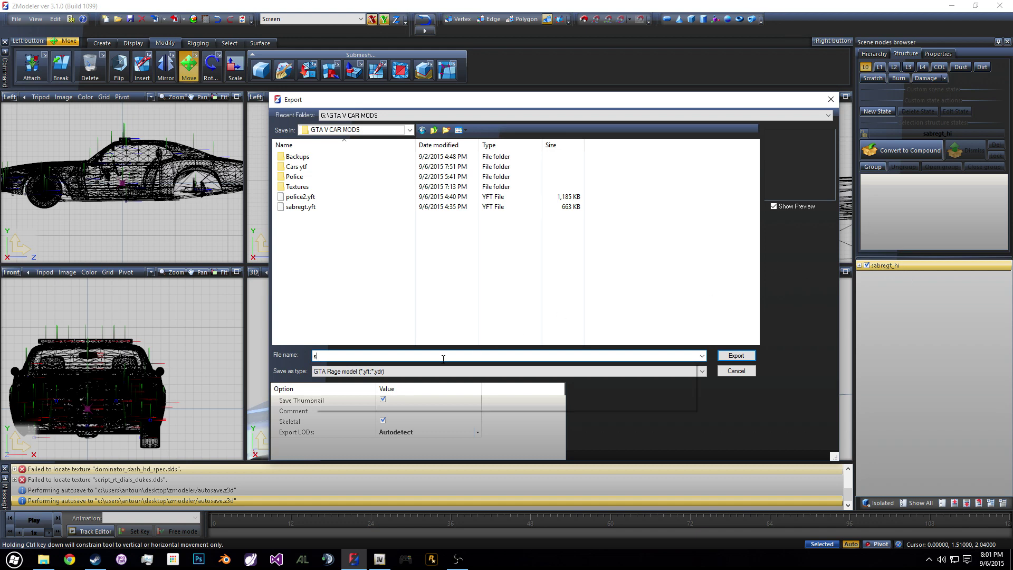
{"action": "type", "text": "sabre"}
{"action": "key", "text": "Down"}
{"action": "key", "text": "Down"}
{"action": "key", "text": "BackSpace"}
{"action": "key", "text": "BackSpace"}
{"action": "key", "text": "BackSpace"}
{"action": "key", "text": "BackSpace"}
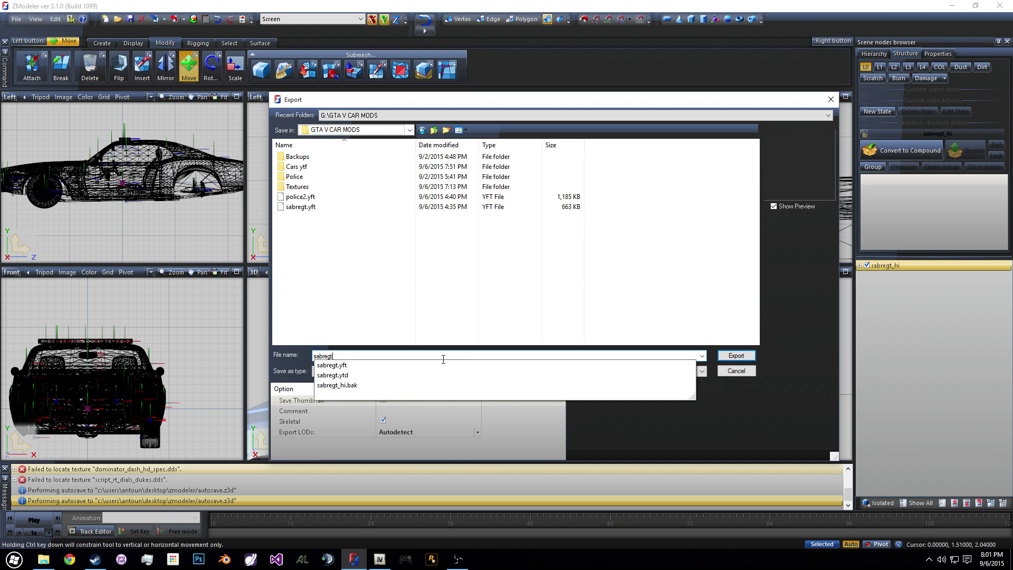
{"action": "type", "text": "_hi"}
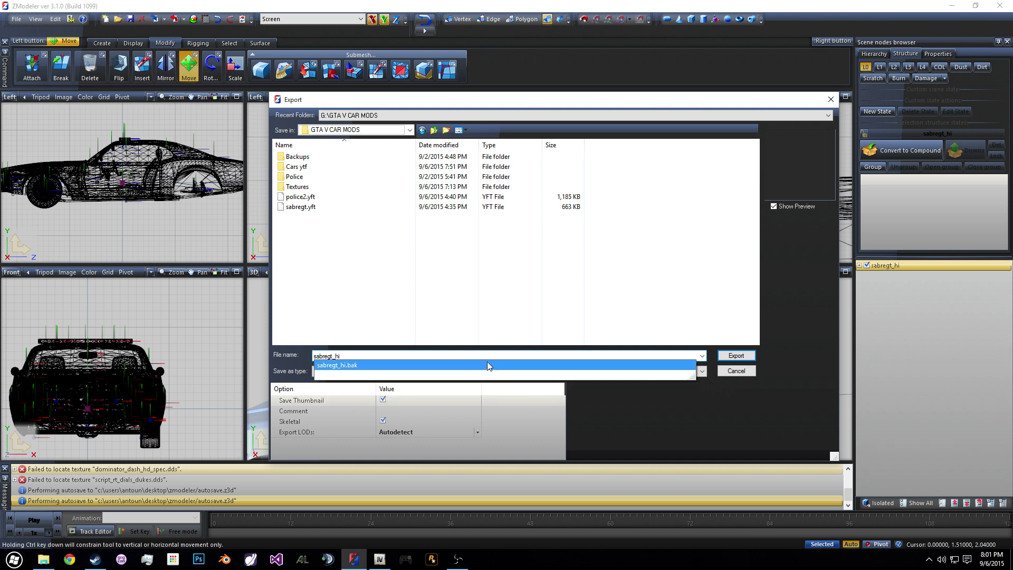
{"action": "left_click", "coordinate": [518, 327]}
{"action": "left_click", "coordinate": [744, 359]}
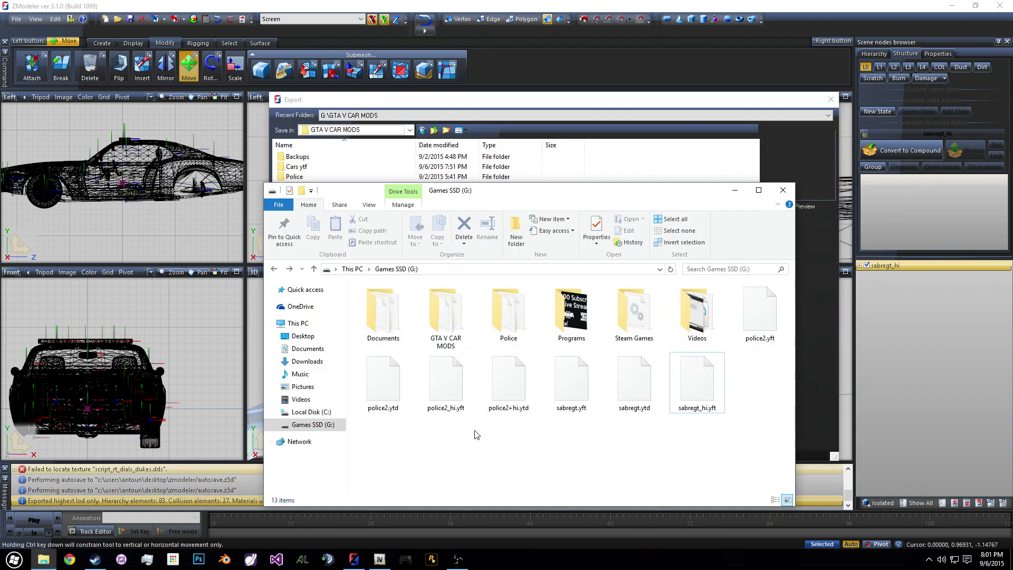
Step: In File Explorer, delete the CWGV window files, old police2.yft, Sabre.z3d, sabregt.yft and sabregt.ytd from the GTA V CAR MODS folder
{"action": "double_click", "coordinate": [446, 315]}
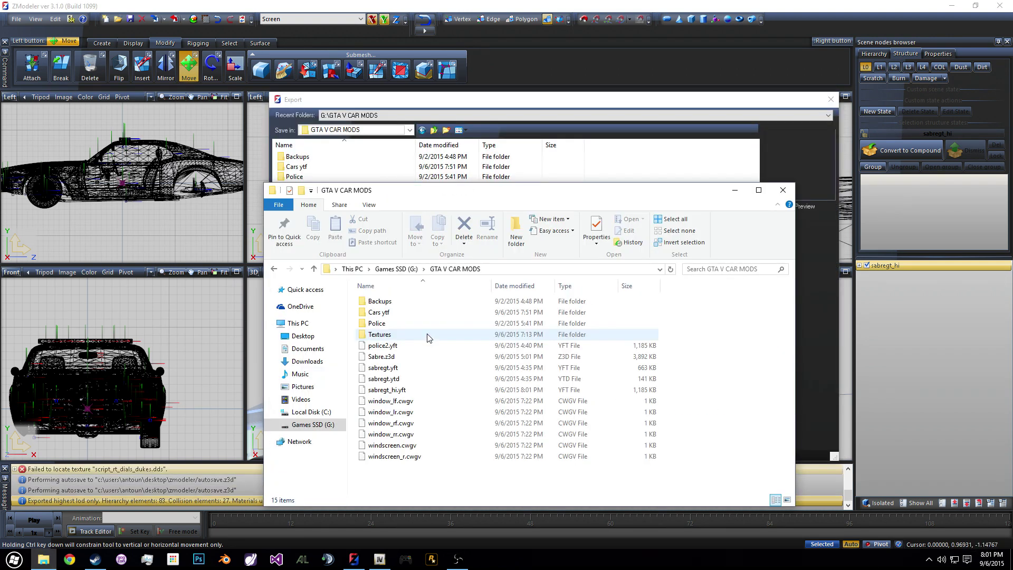
{"action": "left_click", "coordinate": [401, 345]}
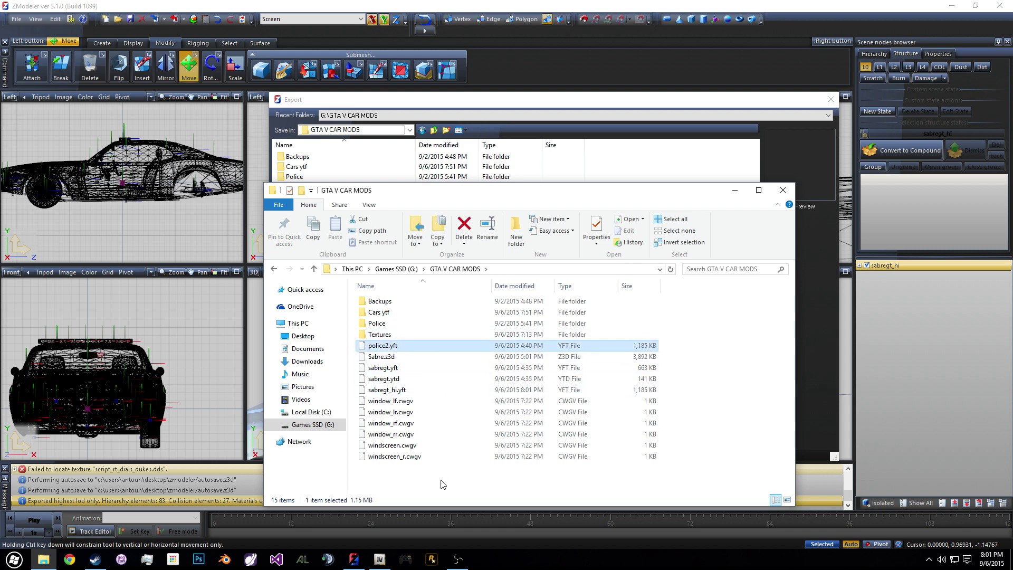
{"action": "left_click_drag", "start_coordinate": [443, 484], "coordinate": [420, 403]}
{"action": "key", "text": "Delete"}
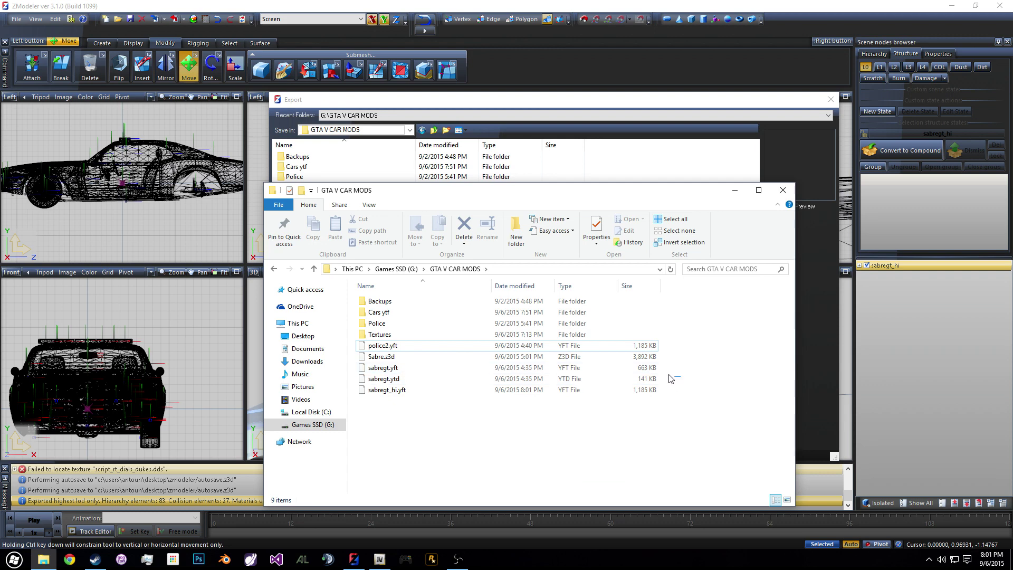
{"action": "left_click_drag", "start_coordinate": [664, 374], "coordinate": [492, 345]}
{"action": "key", "text": "Delete"}
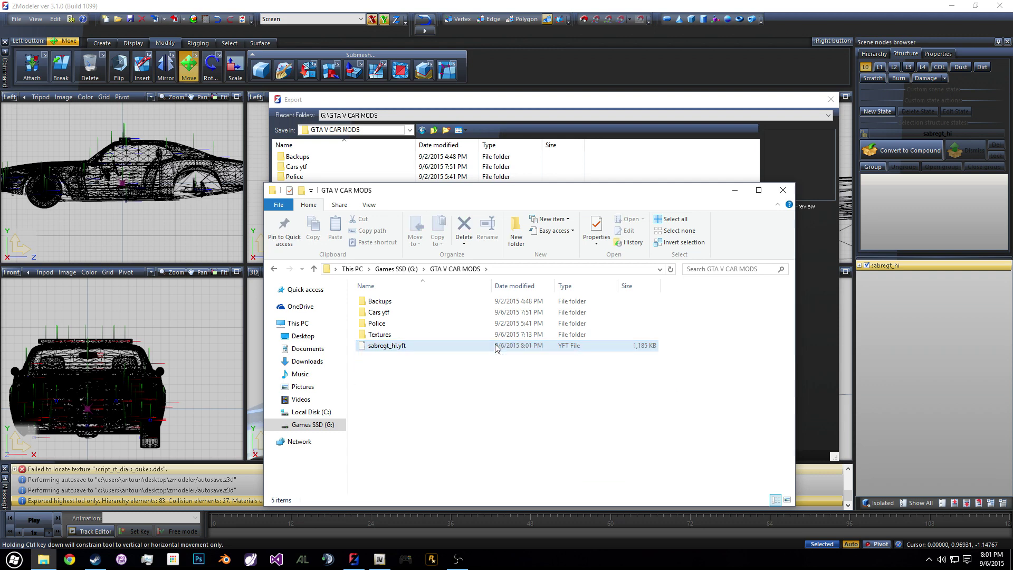
Step: Rename the exported sabregt_hi.yft file as police2.yft
{"action": "left_click", "coordinate": [395, 346]}
{"action": "right_click", "coordinate": [385, 346]}
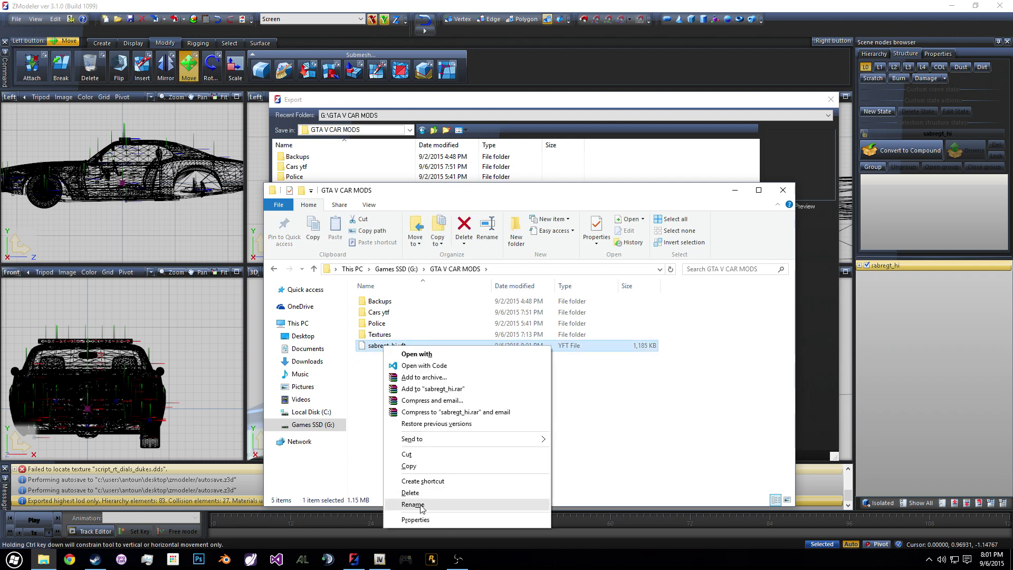
{"action": "left_click", "coordinate": [412, 504]}
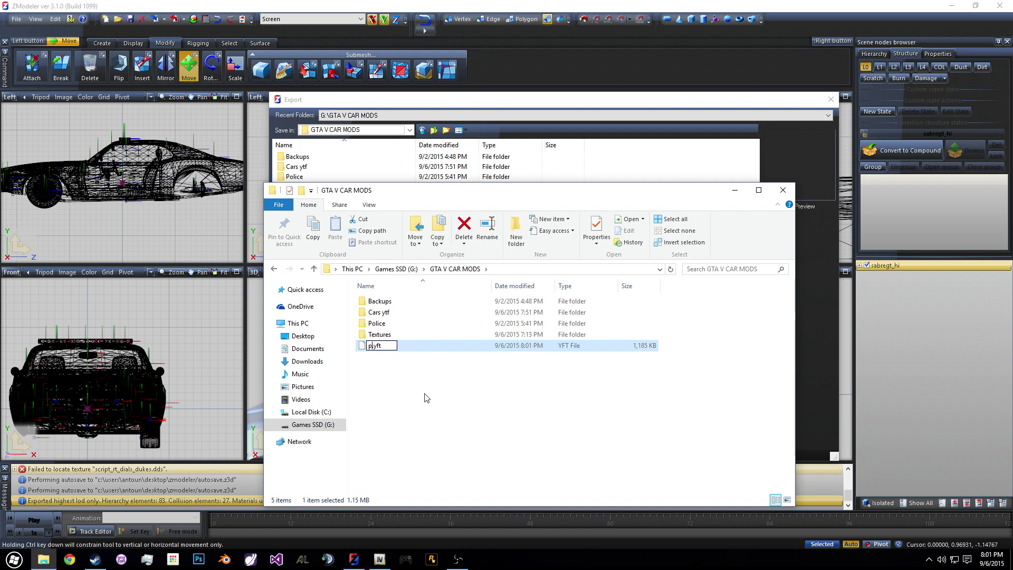
{"action": "key", "text": "Return"}
{"action": "key", "text": "Return"}
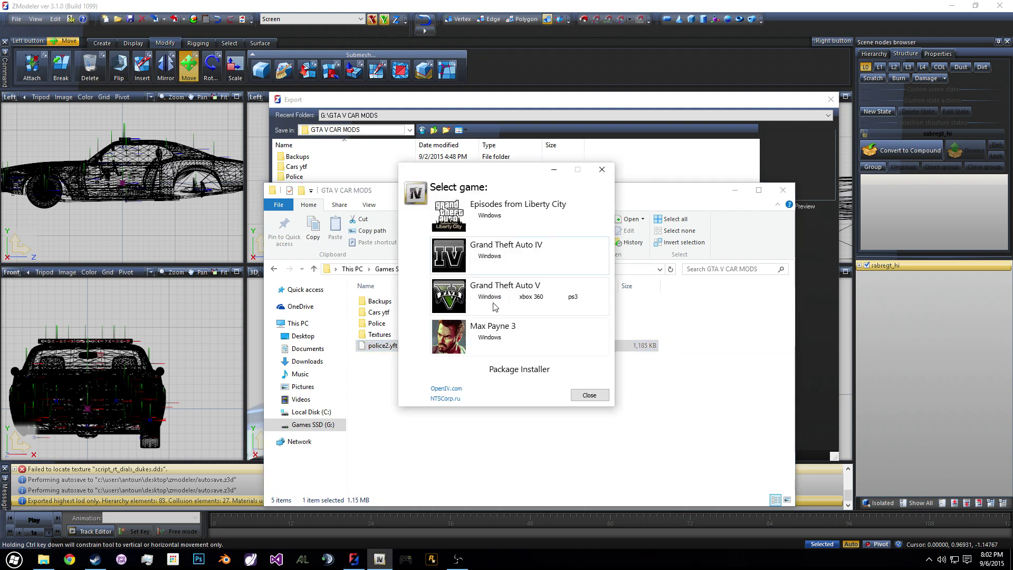
Step: Load the Windows version of Grand Theft Auto V in OpenIV and go to update/x64/dlcpacks/patchday3ng
{"action": "left_click", "coordinate": [494, 300]}
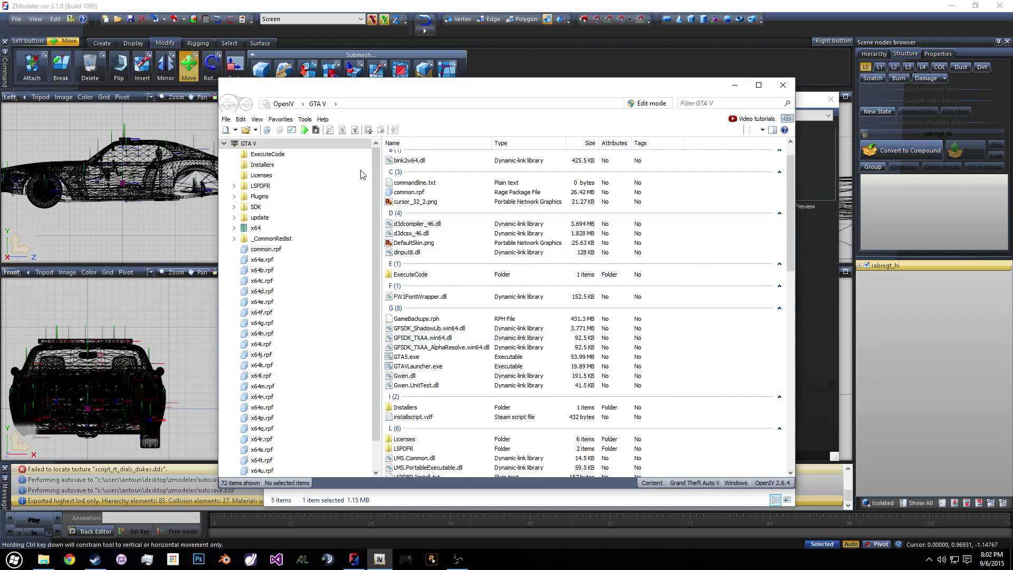
{"action": "left_click", "coordinate": [259, 218]}
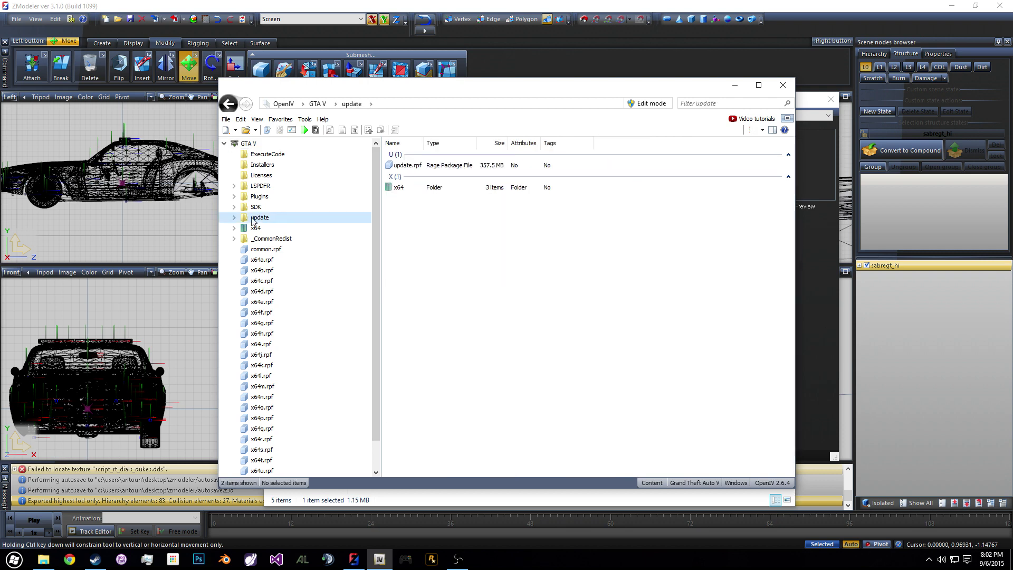
{"action": "double_click", "coordinate": [399, 187]}
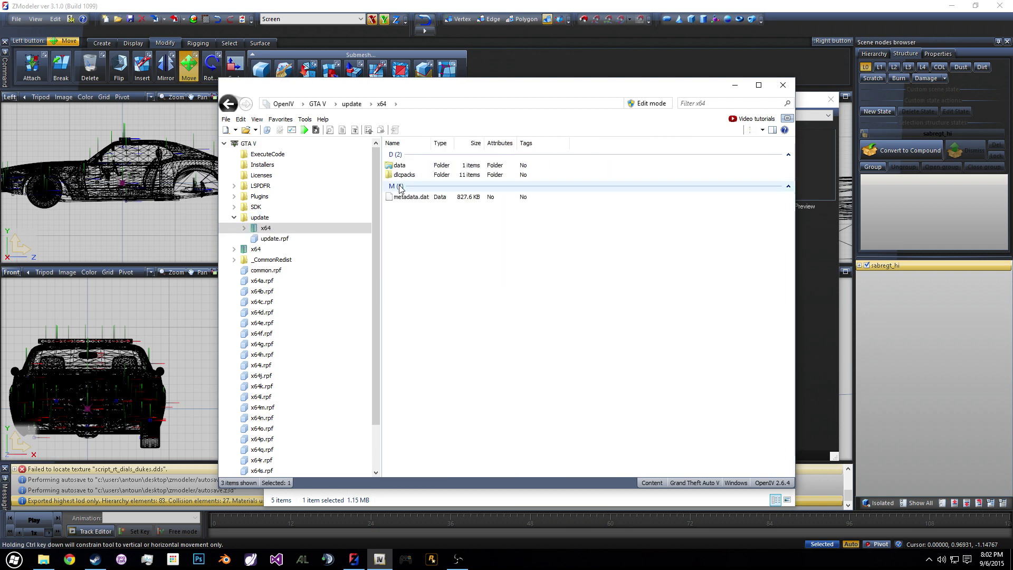
{"action": "double_click", "coordinate": [406, 175]}
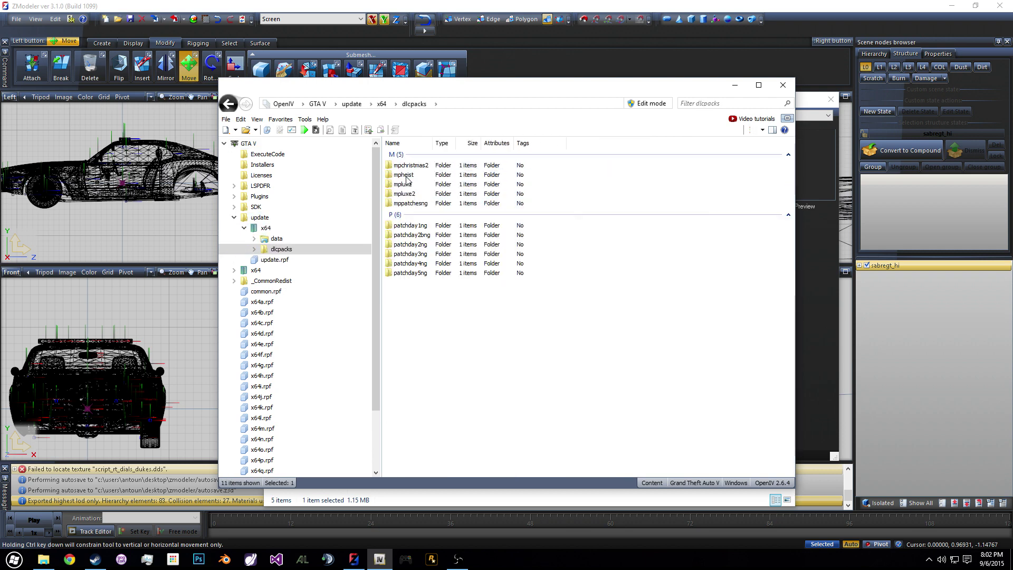
{"action": "double_click", "coordinate": [436, 254]}
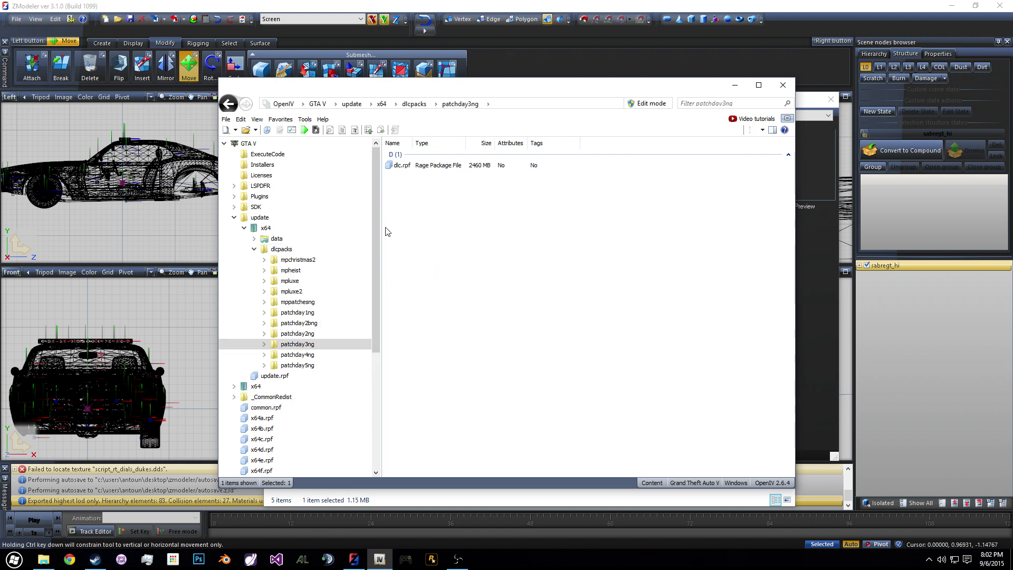
Step: Go into dlc.rpf/x64/levels/gta5/vehicles.rpf and filter its files by Police
{"action": "double_click", "coordinate": [401, 166]}
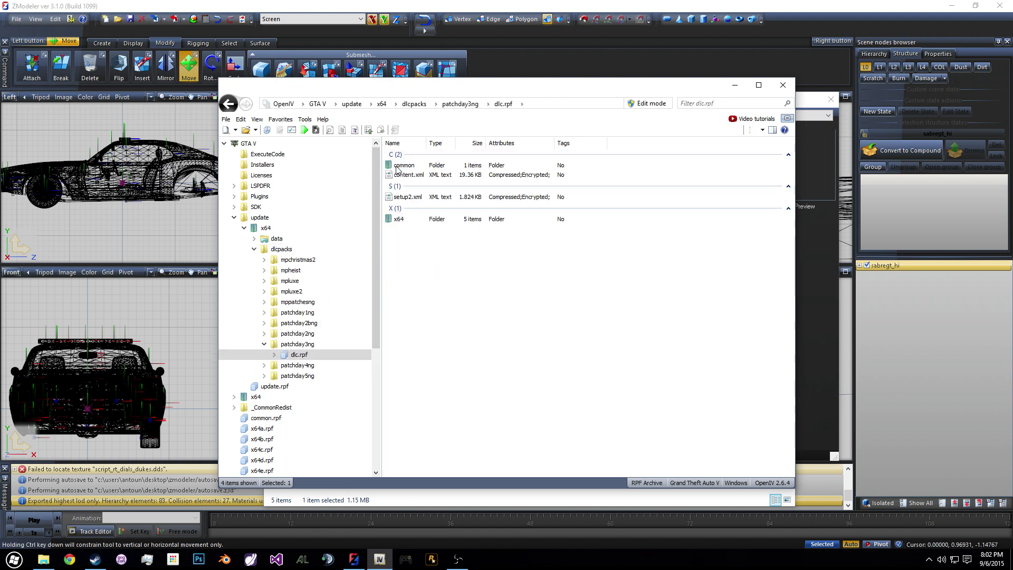
{"action": "double_click", "coordinate": [416, 222]}
{"action": "double_click", "coordinate": [401, 197]}
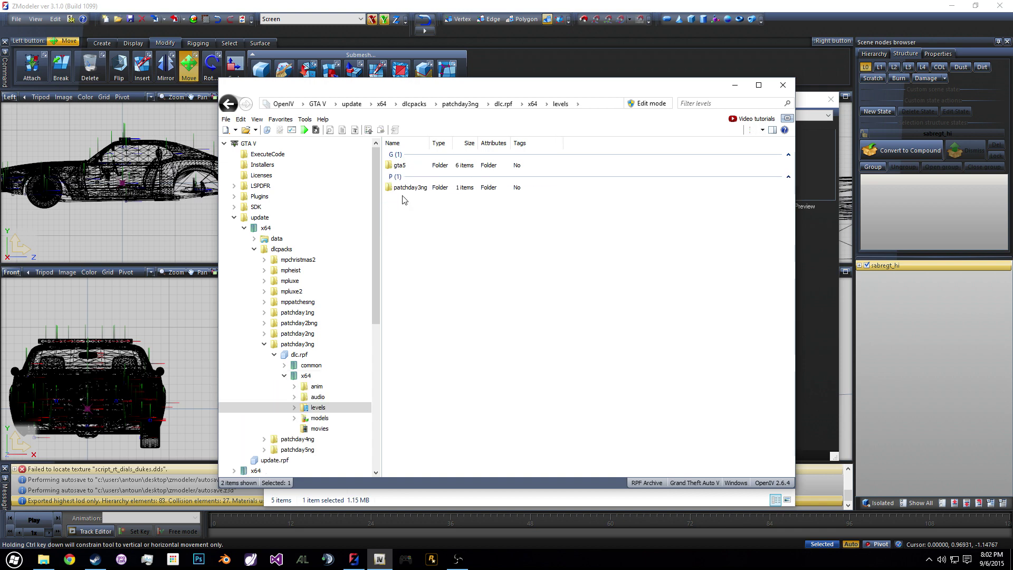
{"action": "left_click", "coordinate": [398, 166]}
{"action": "double_click", "coordinate": [398, 165]}
{"action": "double_click", "coordinate": [406, 228]}
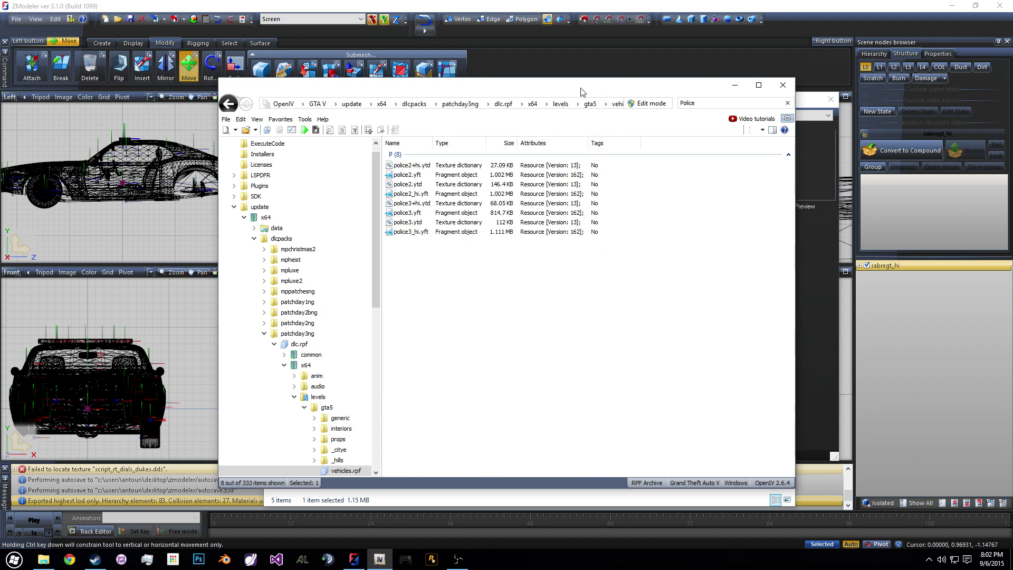
Step: Place OpenIV beside the GTA V CAR MODS folder and try to add police2.yft to vehicles.rpf
{"action": "left_click_drag", "start_coordinate": [580, 90], "coordinate": [769, 99]}
{"action": "left_click", "coordinate": [386, 402]}
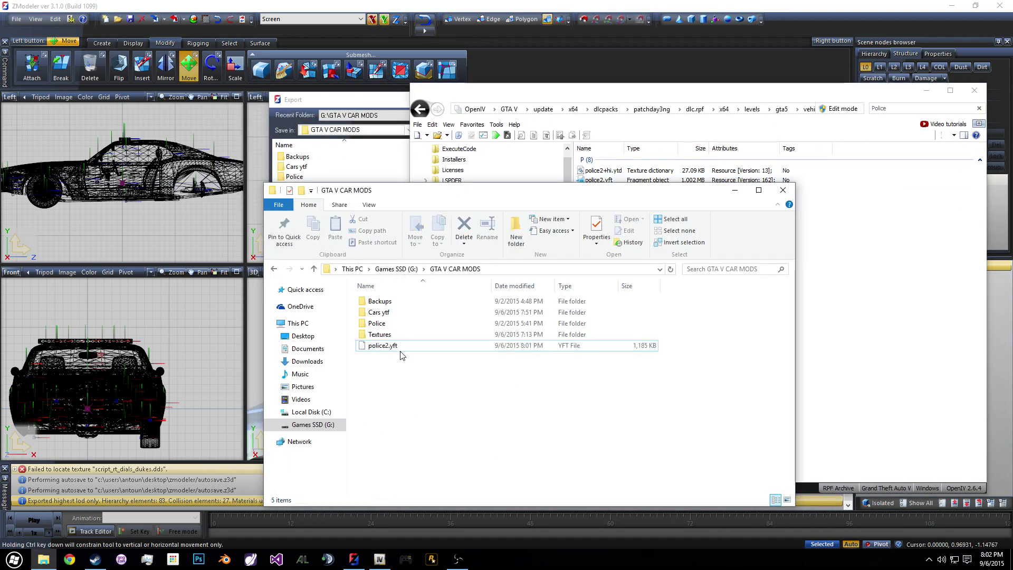
{"action": "left_click_drag", "start_coordinate": [401, 353], "coordinate": [852, 304]}
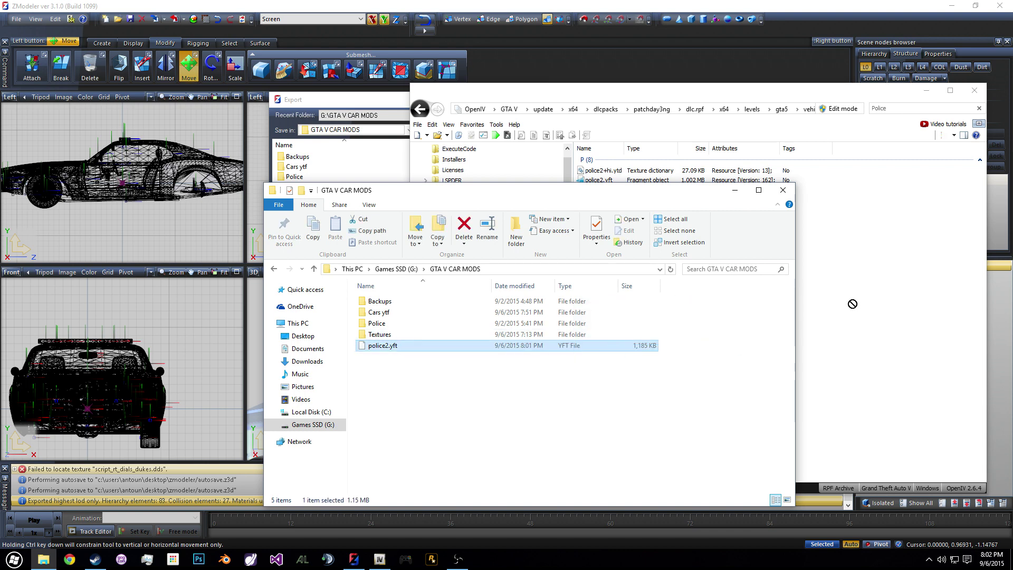
Step: Turn on OpenIV's edit mode, accepting automatic saving of changes, and bring the vehicles.rpf listing forward
{"action": "left_click", "coordinate": [841, 99]}
{"action": "left_click", "coordinate": [843, 109]}
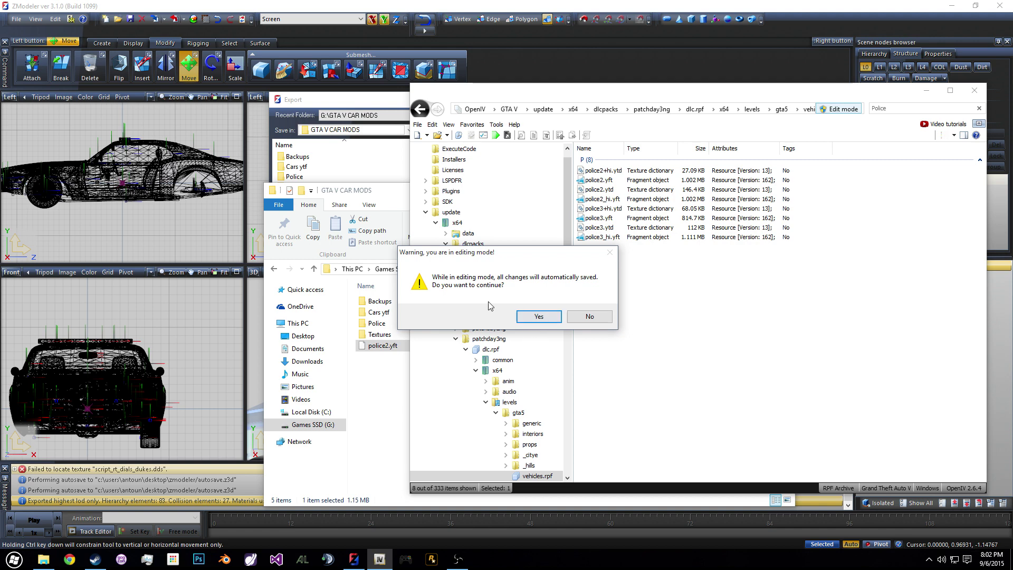
{"action": "left_click", "coordinate": [522, 315]}
{"action": "left_click", "coordinate": [378, 391]}
{"action": "left_click", "coordinate": [847, 281]}
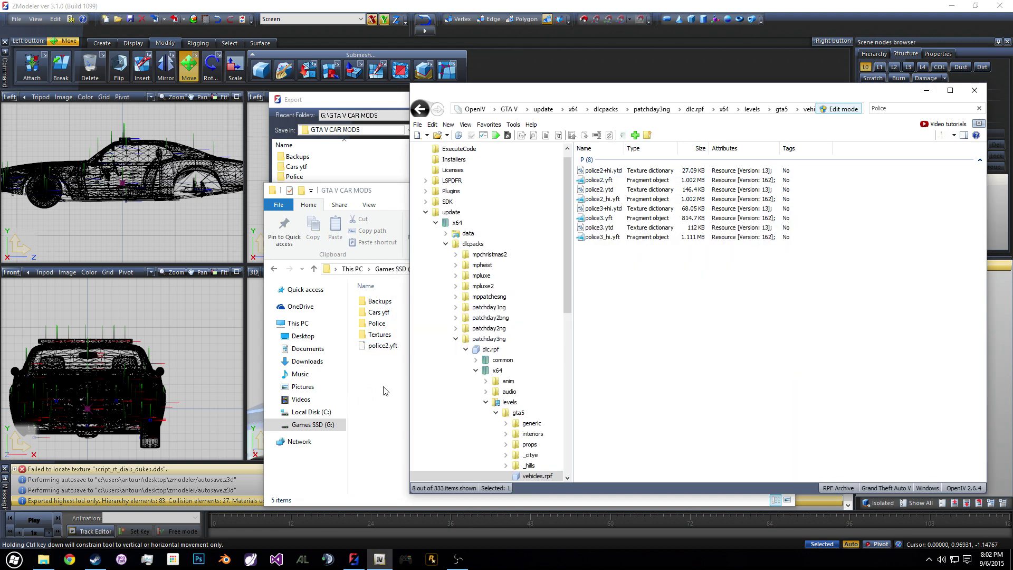
Step: Return from the Textures subfolder to GTA V CAR MODS and add police2.yft to the vehicles.rpf archive
{"action": "left_click", "coordinate": [383, 336]}
{"action": "double_click", "coordinate": [383, 335]}
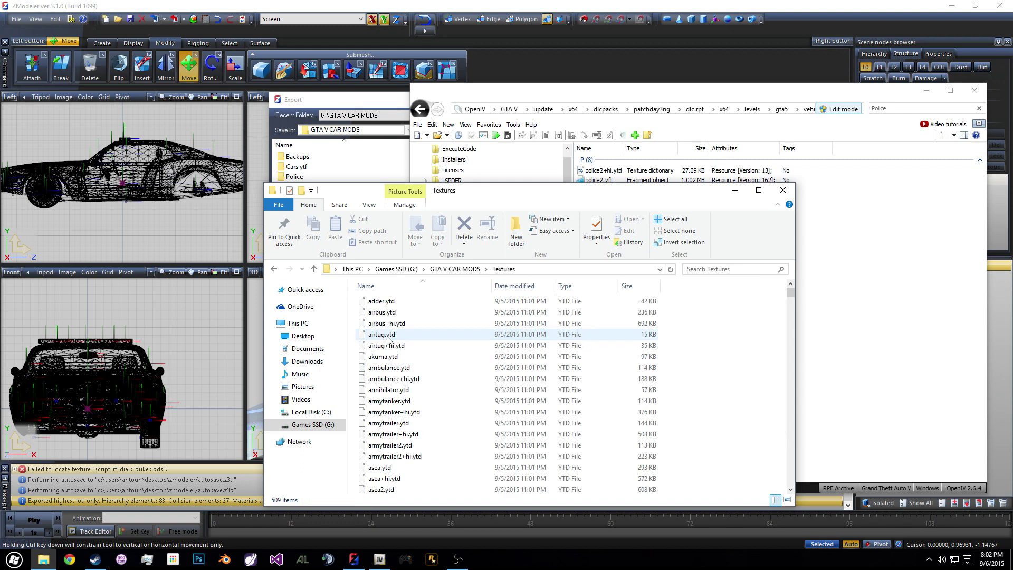
{"action": "left_click", "coordinate": [274, 269]}
{"action": "left_click", "coordinate": [407, 369]}
{"action": "left_click_drag", "start_coordinate": [397, 348], "coordinate": [844, 290]}
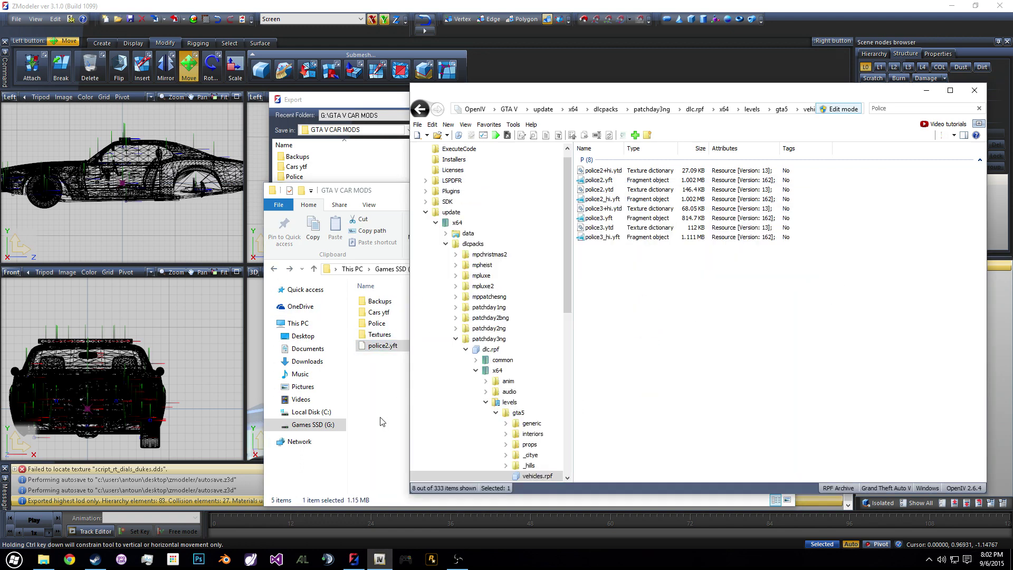
Step: Replace police2.yft in vehicles.rpf with the exported file from GTA V CAR MODS and inspect its model in the viewer
{"action": "left_click_drag", "start_coordinate": [384, 347], "coordinate": [794, 321]}
{"action": "left_click_drag", "start_coordinate": [851, 309], "coordinate": [681, 224]}
{"action": "double_click", "coordinate": [721, 186]}
{"action": "left_click_drag", "start_coordinate": [730, 63], "coordinate": [542, 145]}
{"action": "left_click", "coordinate": [829, 146]}
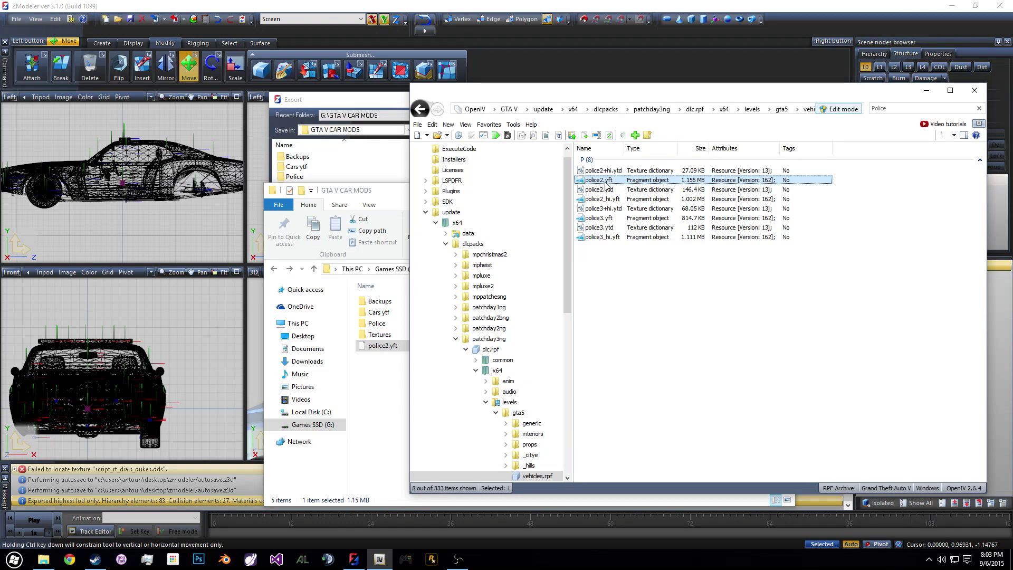
{"action": "left_click", "coordinate": [388, 349]}
{"action": "right_click", "coordinate": [388, 349]}
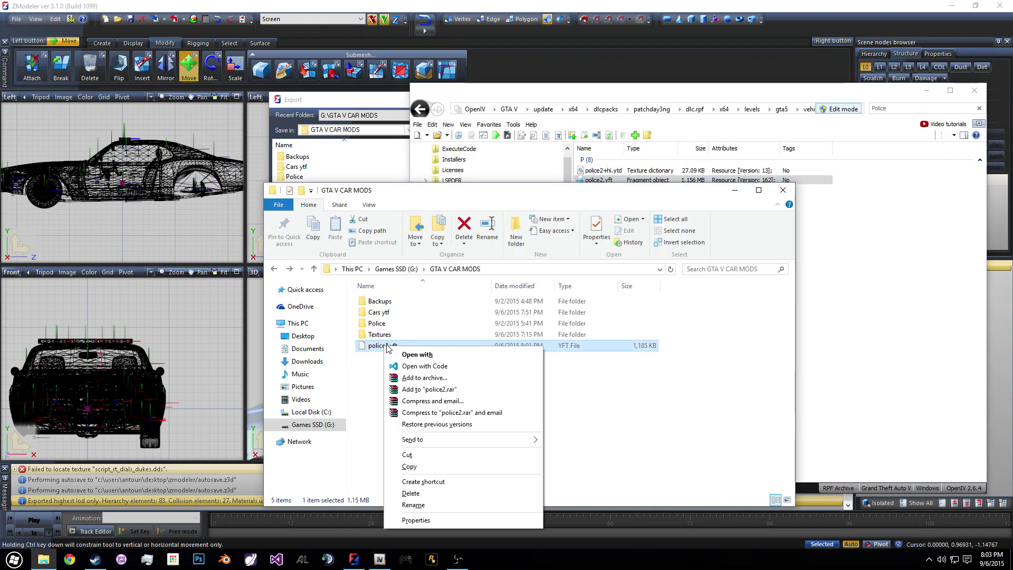
{"action": "left_click", "coordinate": [426, 507]}
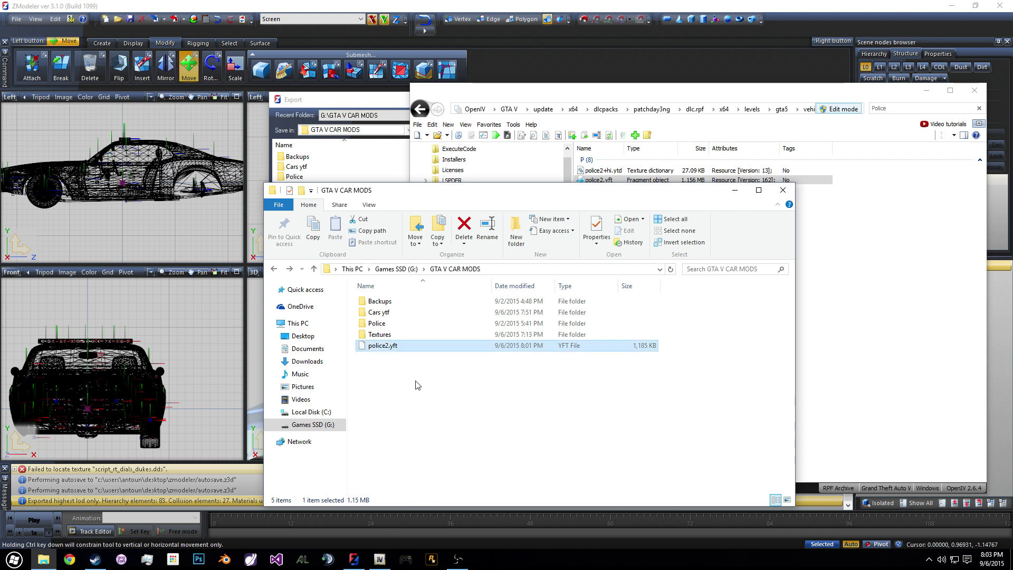
{"action": "left_click", "coordinate": [417, 384]}
{"action": "right_click", "coordinate": [400, 352]}
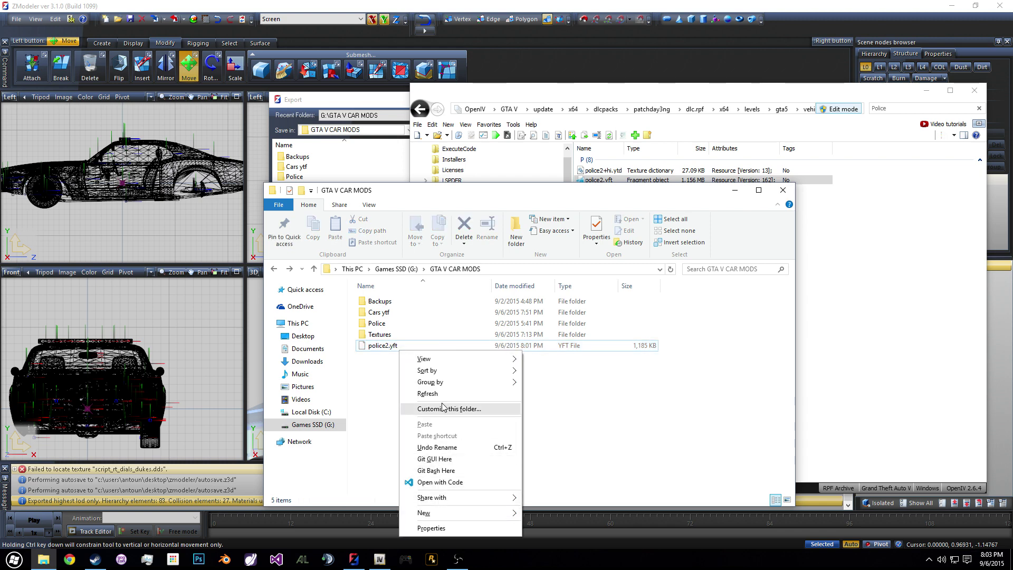
Step: Duplicate police2.yft within the GTA V CAR MODS folder
{"action": "left_click", "coordinate": [397, 346]}
{"action": "right_click", "coordinate": [397, 347]}
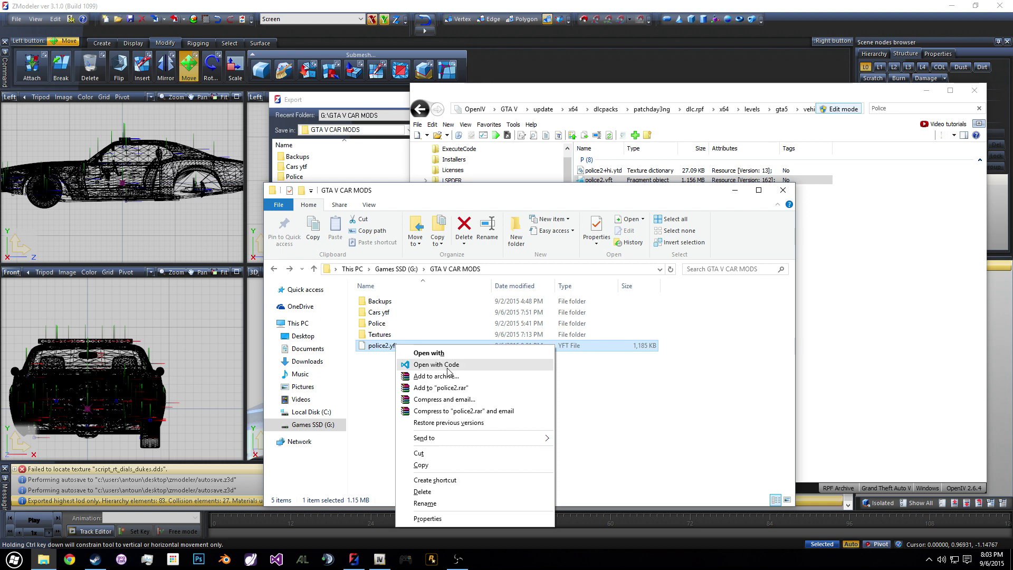
{"action": "left_click", "coordinate": [422, 465]}
{"action": "right_click", "coordinate": [401, 385]}
{"action": "left_click", "coordinate": [425, 272]}
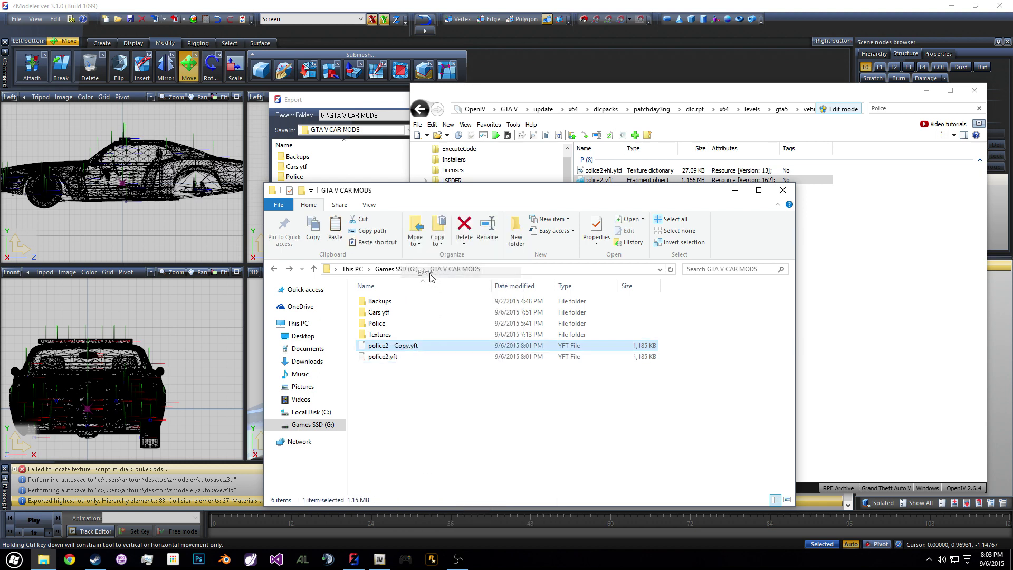
{"action": "right_click", "coordinate": [407, 348]}
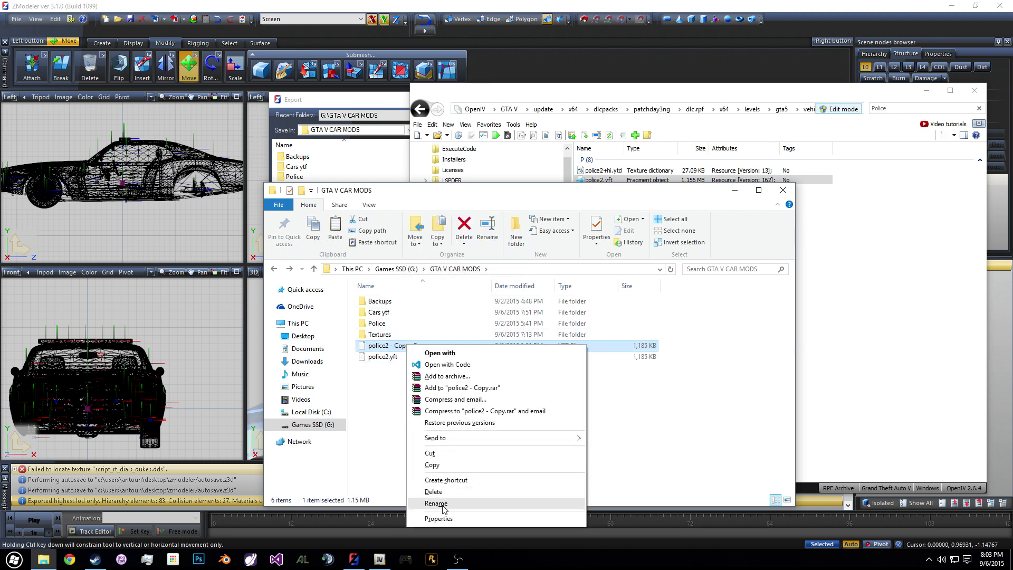
{"action": "left_click", "coordinate": [425, 506]}
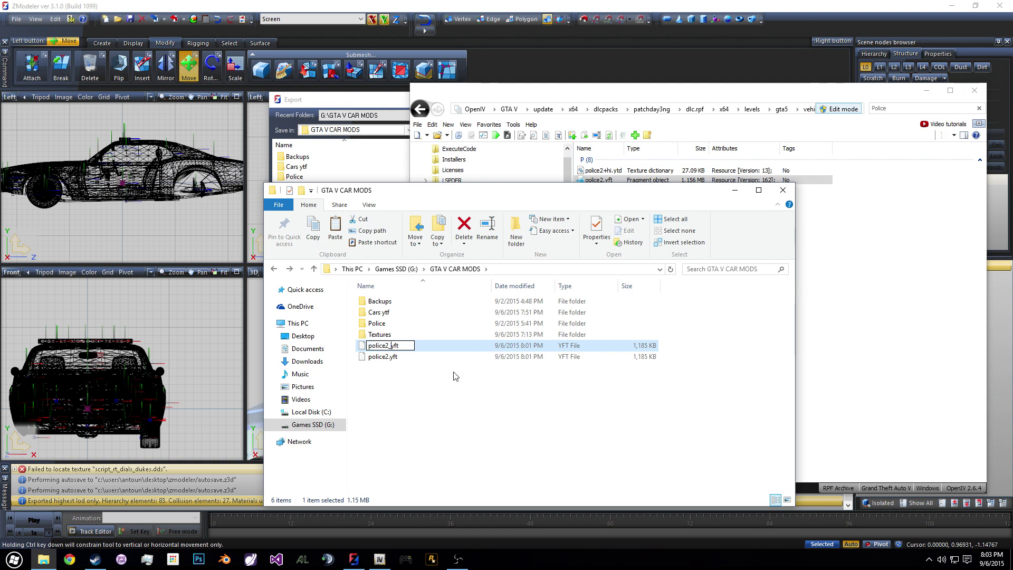
{"action": "key", "text": "Return"}
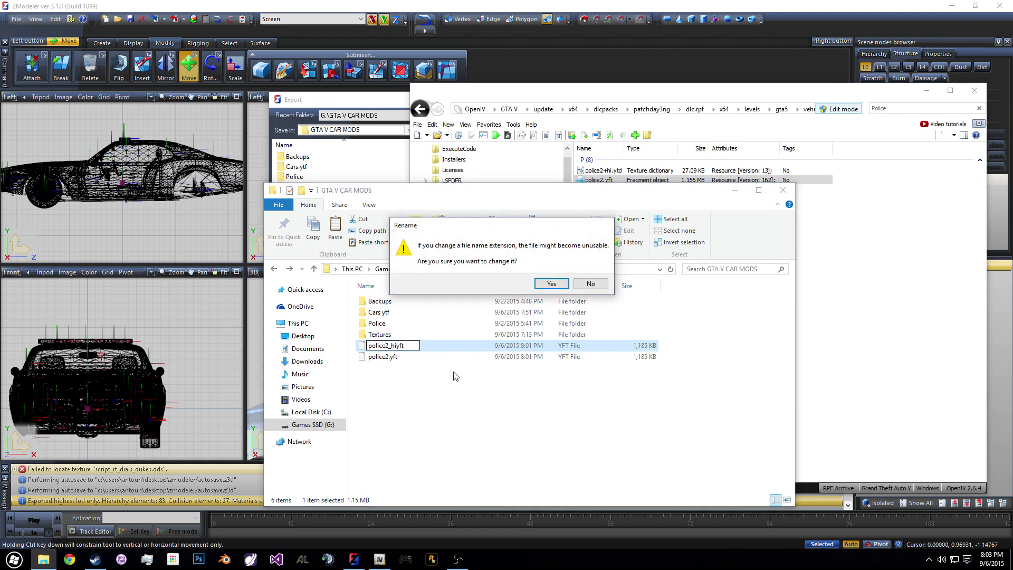
{"action": "left_click", "coordinate": [591, 285]}
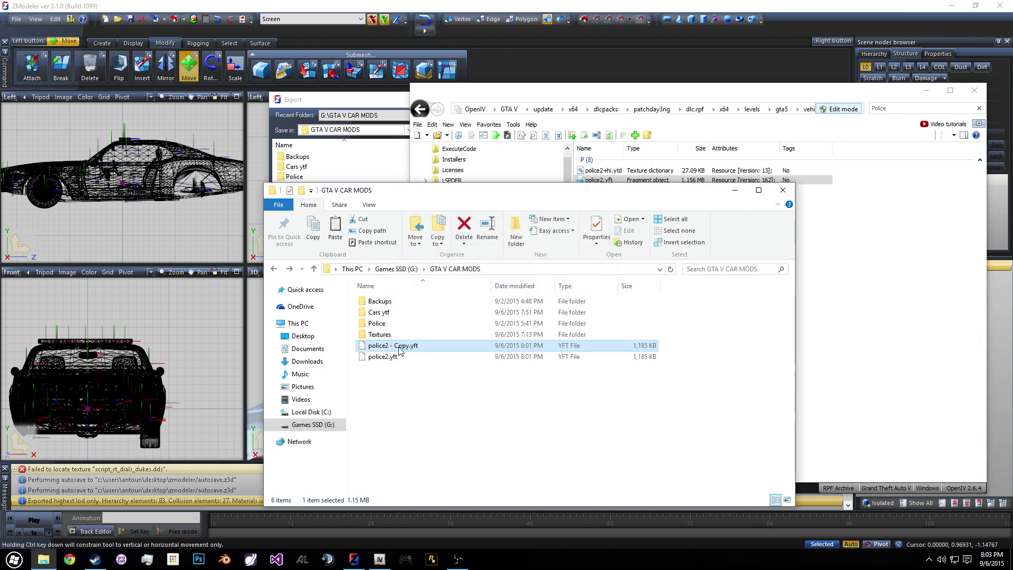
Step: Rename the duplicated police2 file as police2_hi.yft
{"action": "right_click", "coordinate": [403, 349]}
{"action": "left_click", "coordinate": [430, 505]}
{"action": "left_click", "coordinate": [431, 505]}
{"action": "key", "text": "BackSpace"}
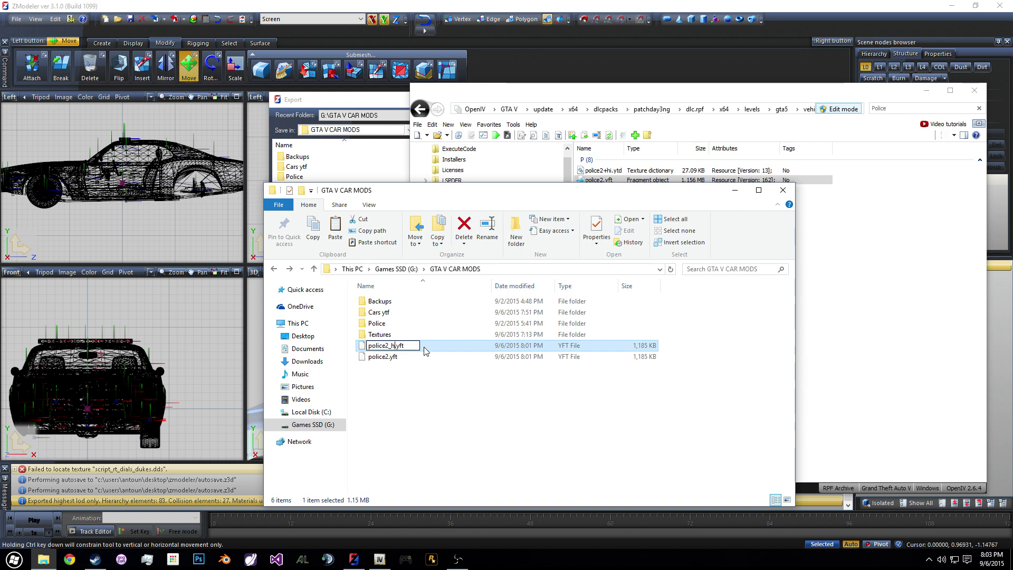
{"action": "type", "text": "police2_hi"}
{"action": "key", "text": "Return"}
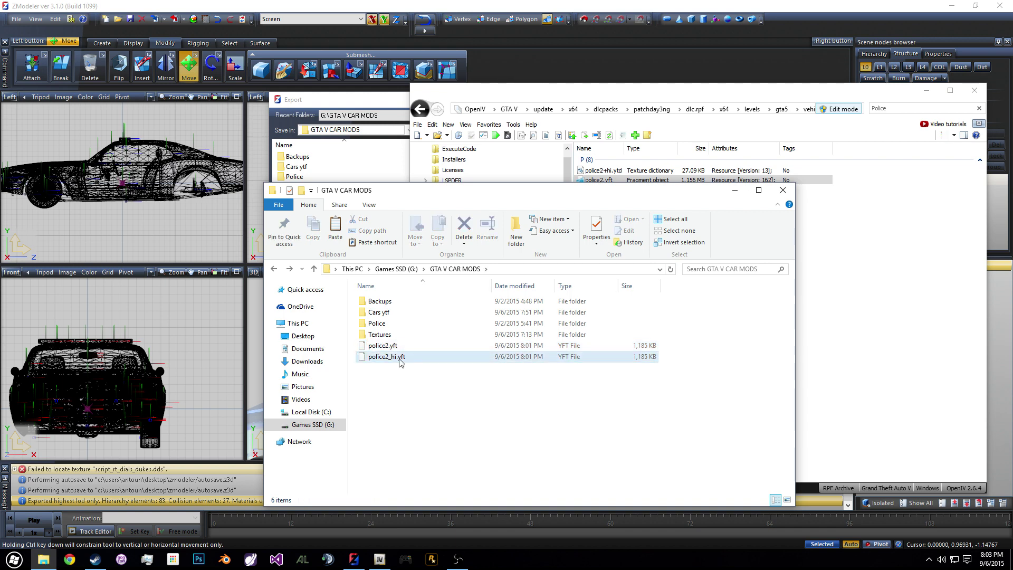
Step: Replace police2_hi.yft in vehicles.rpf with the renamed copy and inspect its model in the viewer before closing OpenIV
{"action": "left_click_drag", "start_coordinate": [403, 358], "coordinate": [847, 290]}
{"action": "left_click", "coordinate": [582, 201]}
{"action": "double_click", "coordinate": [582, 200]}
{"action": "left_click_drag", "start_coordinate": [911, 251], "coordinate": [722, 234]}
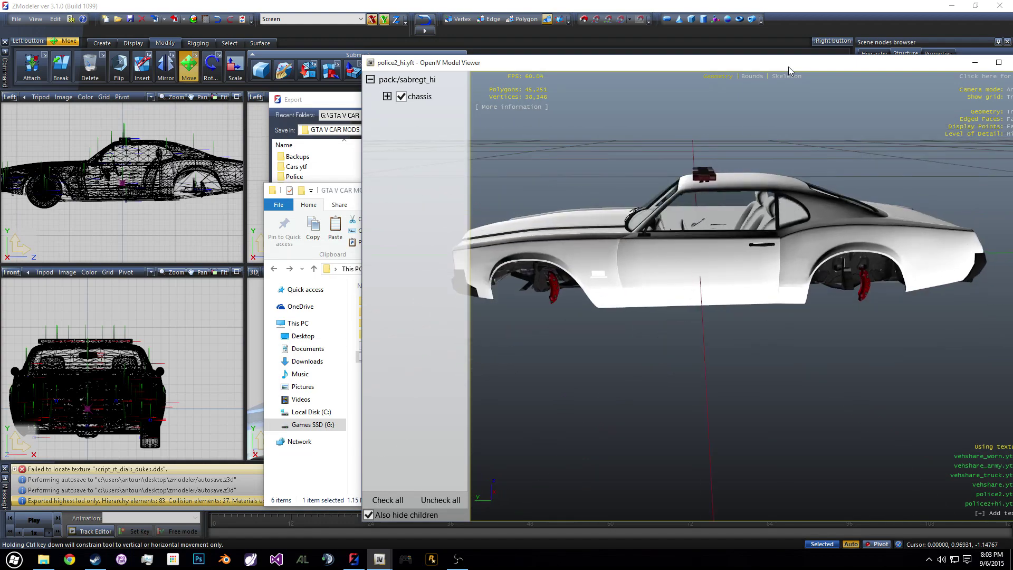
{"action": "left_click_drag", "start_coordinate": [788, 66], "coordinate": [594, 85]}
{"action": "left_click", "coordinate": [782, 84]}
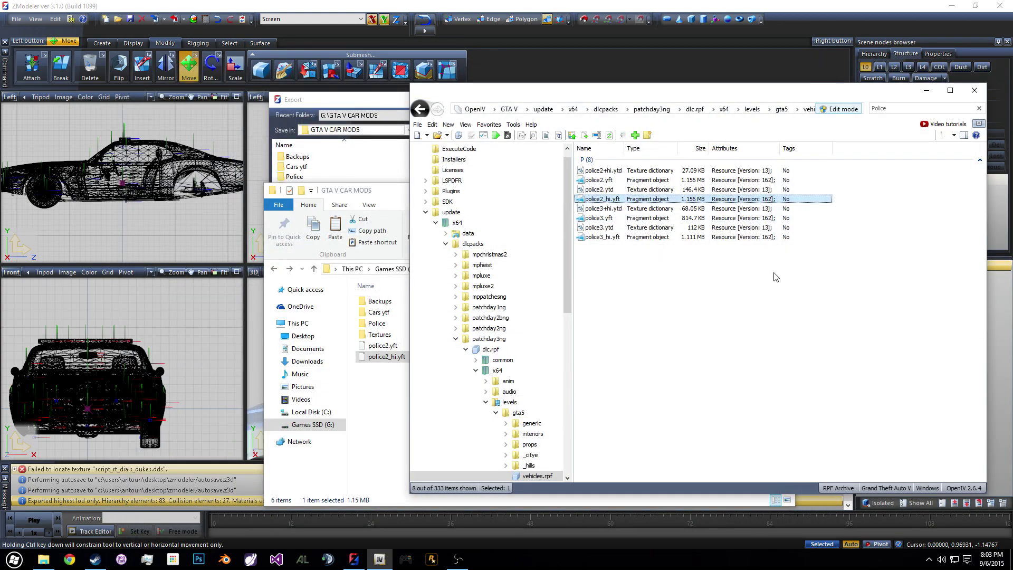
{"action": "left_click", "coordinate": [974, 91]}
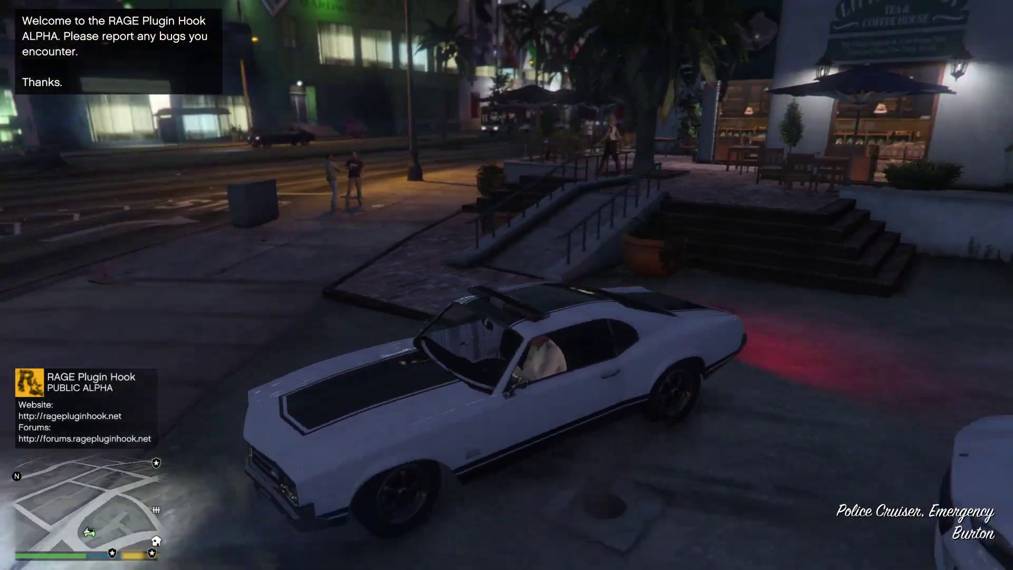
{"action": "key", "text": "e"}
{"action": "key", "text": "w"}
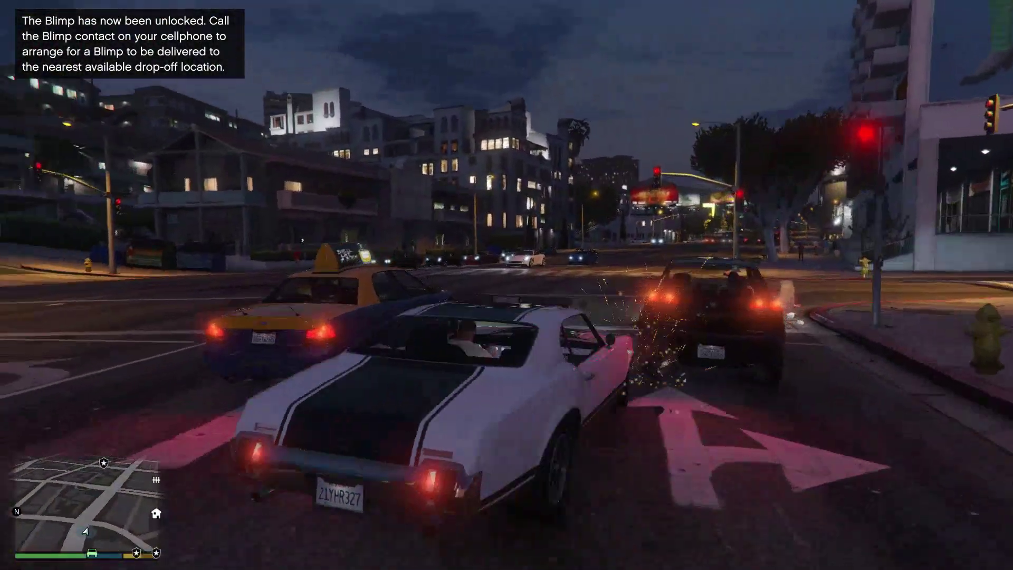
{"action": "key", "text": "w"}
{"action": "key", "text": "d"}
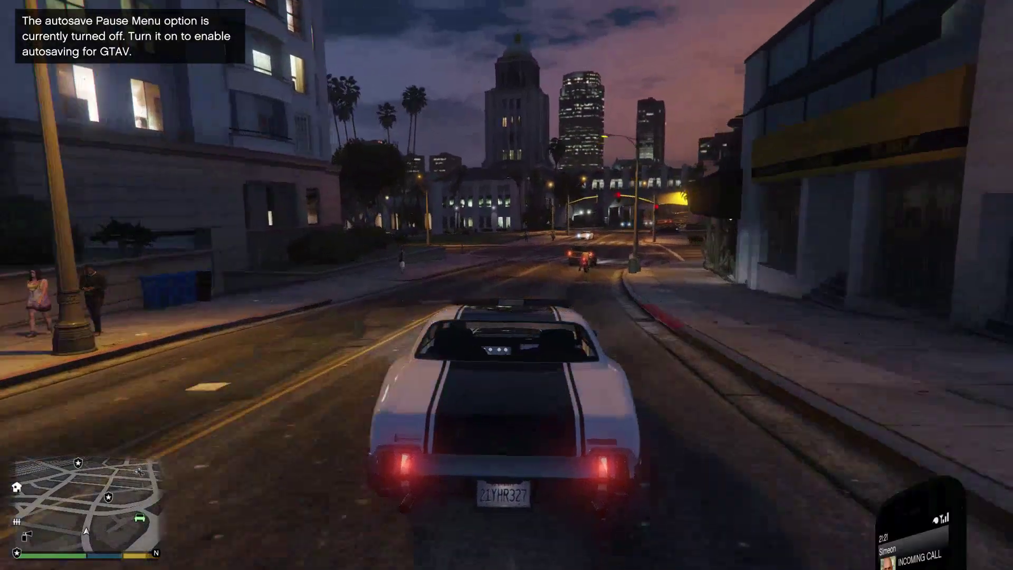
{"action": "key", "text": "w"}
{"action": "key", "text": "d"}
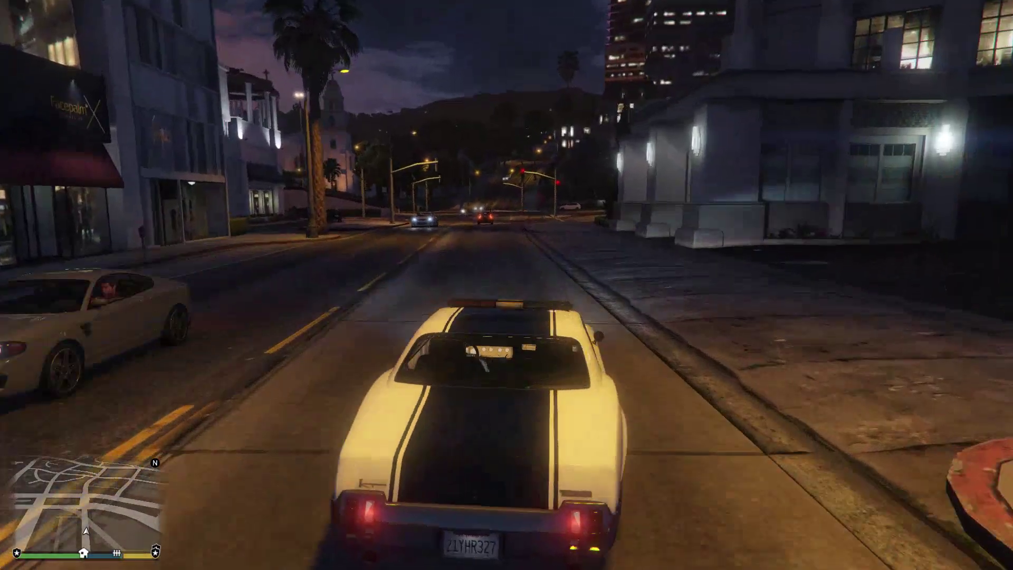
{"action": "key", "text": "v"}
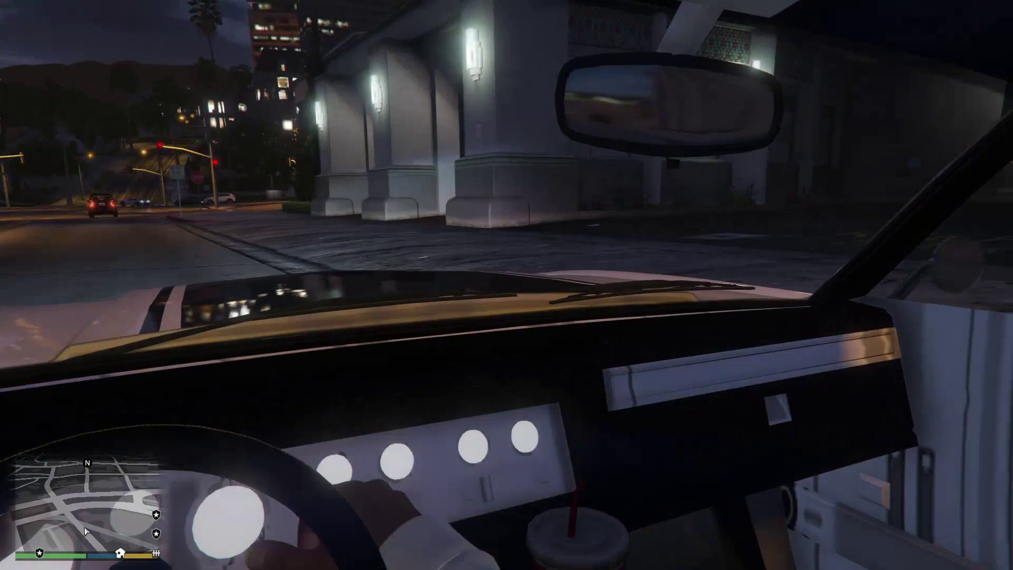
{"action": "key", "text": "v"}
{"action": "key", "text": "a"}
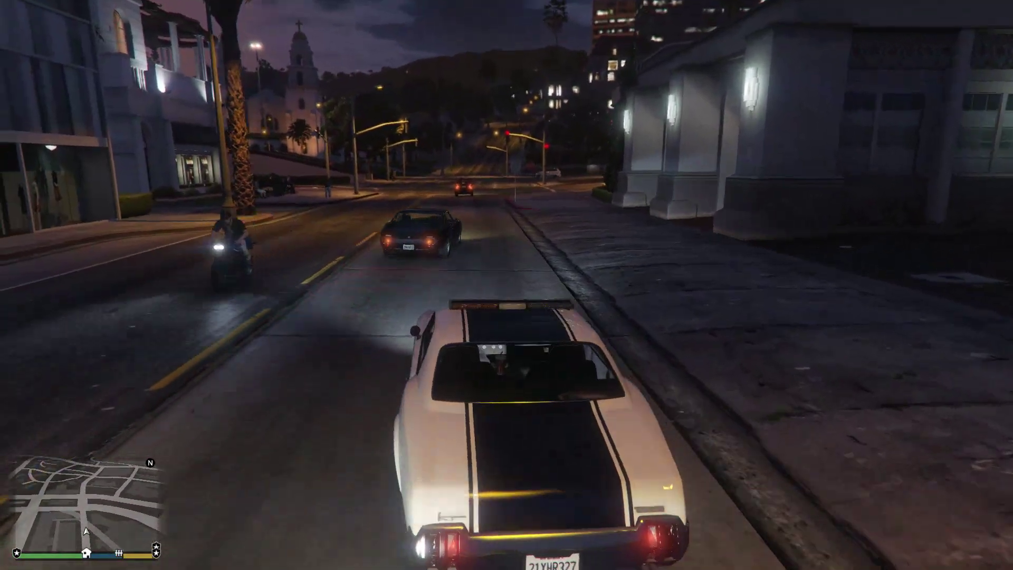
{"action": "key", "text": "w"}
{"action": "key", "text": "d"}
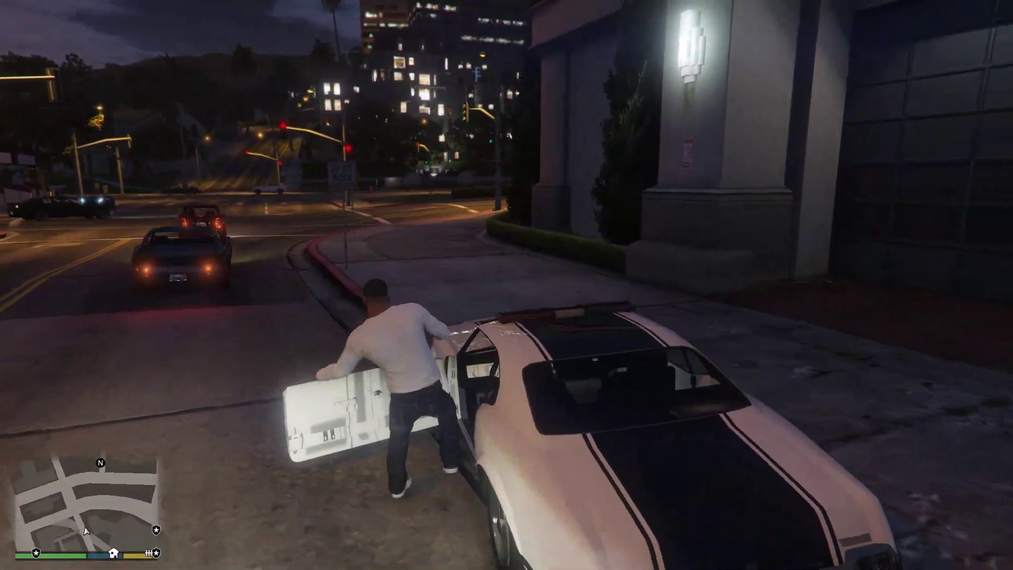
{"action": "key", "text": "w"}
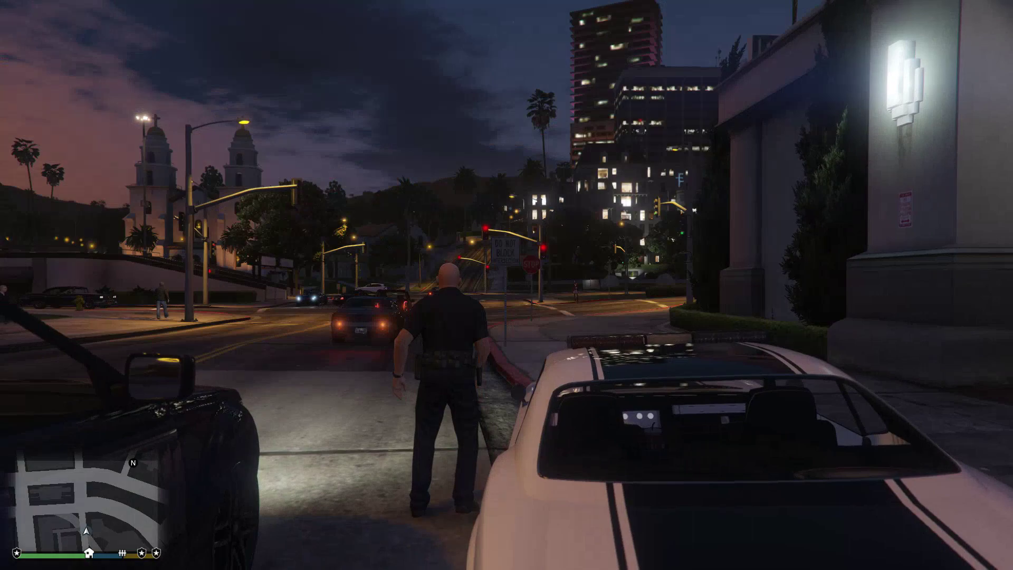
{"action": "key", "text": "w"}
{"action": "key", "text": "d"}
{"action": "key", "text": "d"}
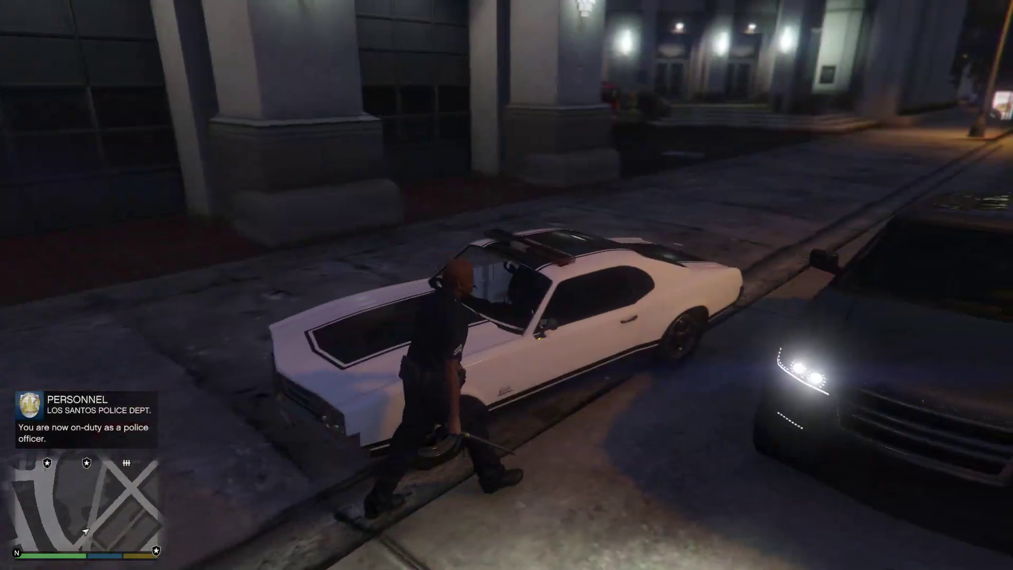
{"action": "key", "text": "f"}
{"action": "key", "text": "f"}
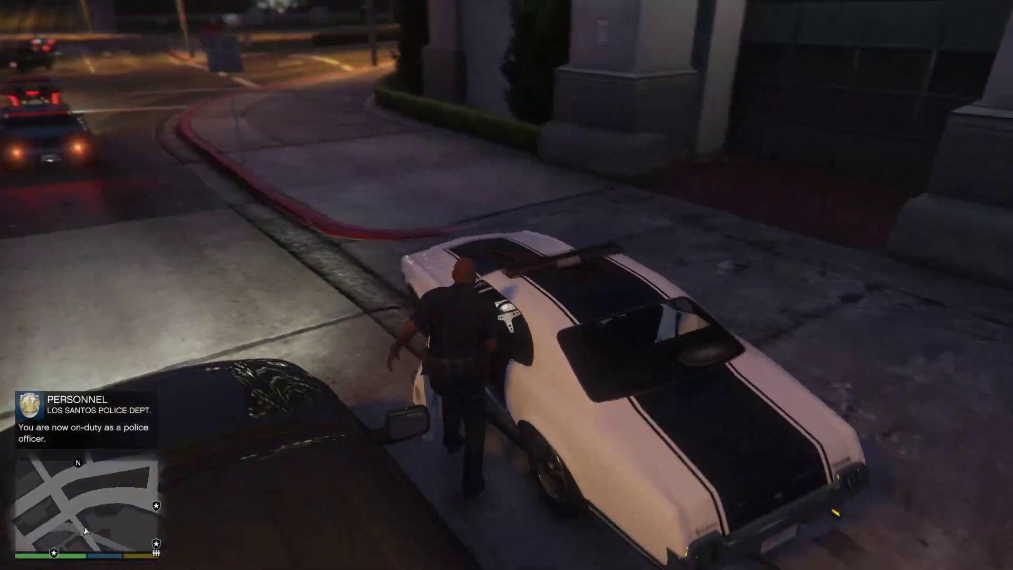
{"action": "key", "text": "s"}
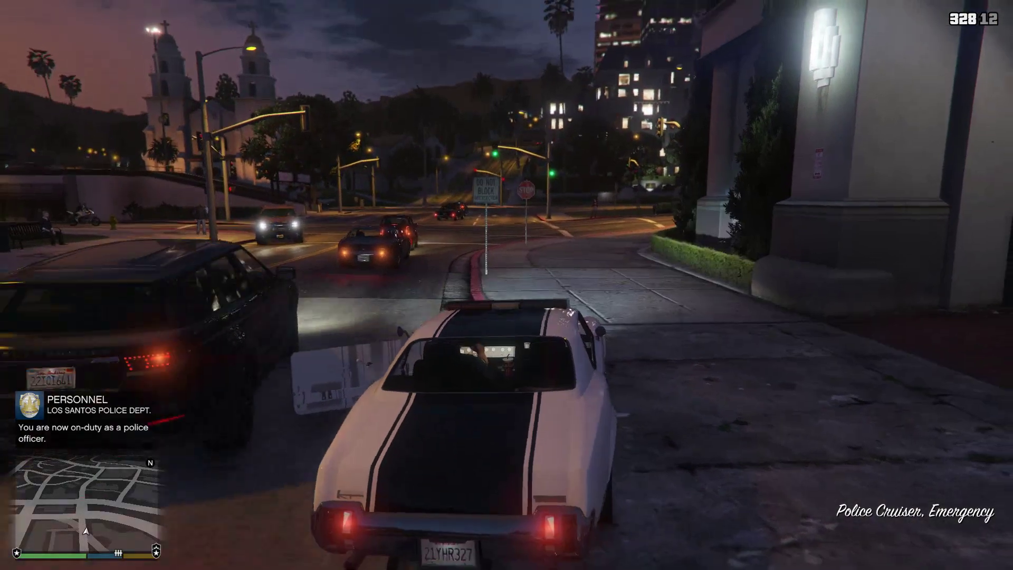
{"action": "key", "text": "w"}
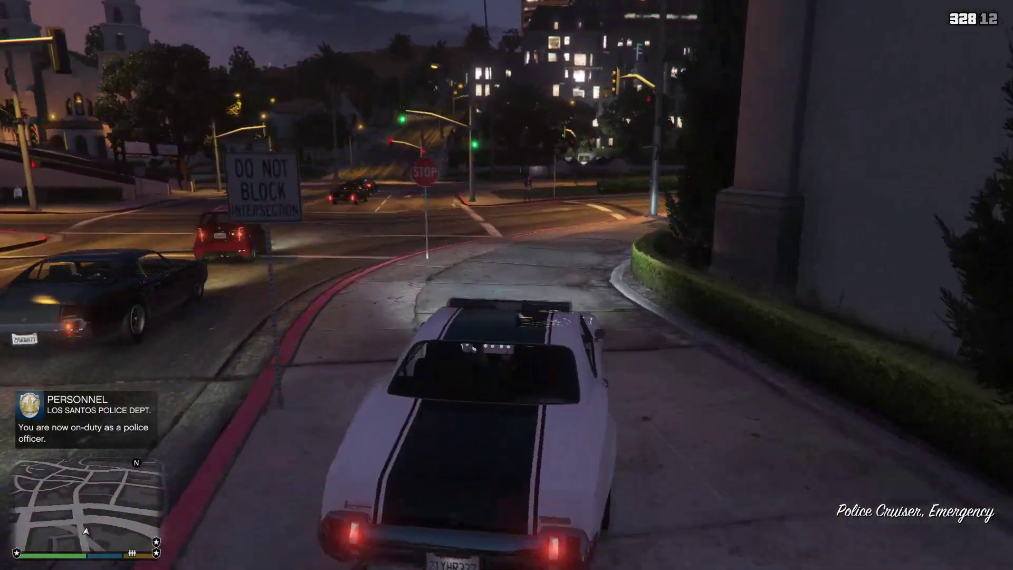
{"action": "key", "text": "w"}
{"action": "key", "text": "a"}
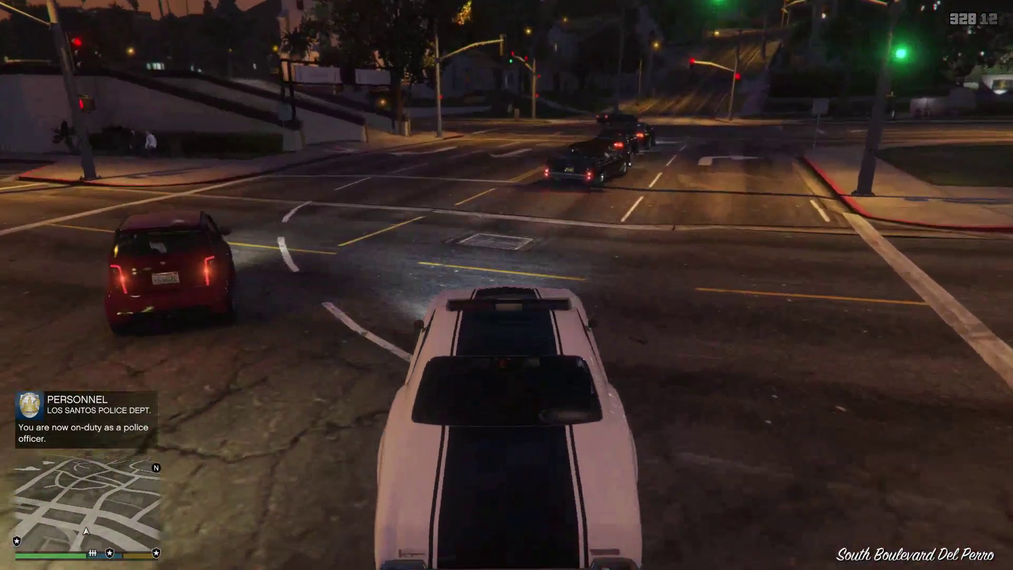
{"action": "key", "text": "w"}
{"action": "key", "text": "a"}
{"action": "key", "text": "e"}
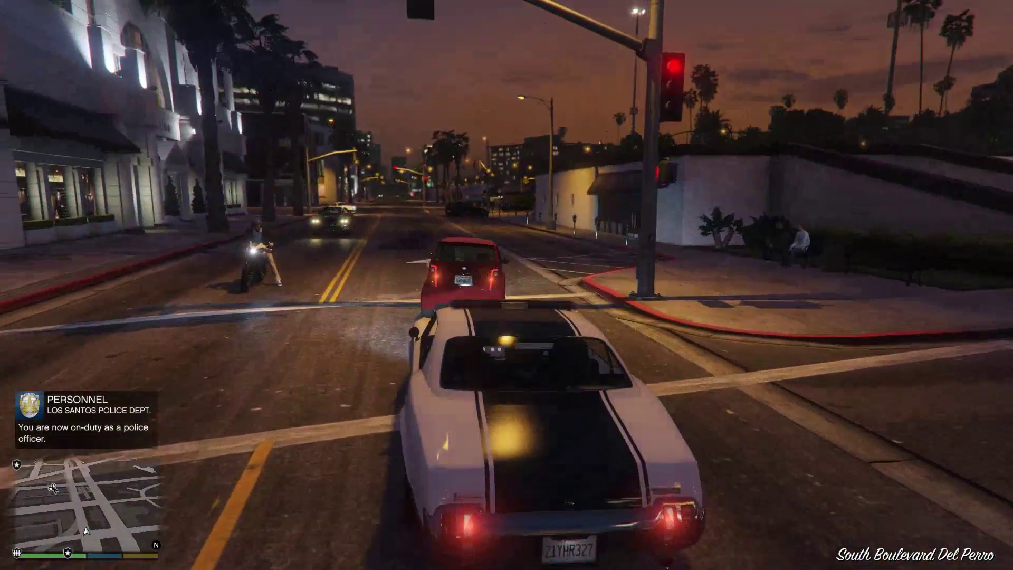
{"action": "key", "text": "w"}
{"action": "key", "text": "a"}
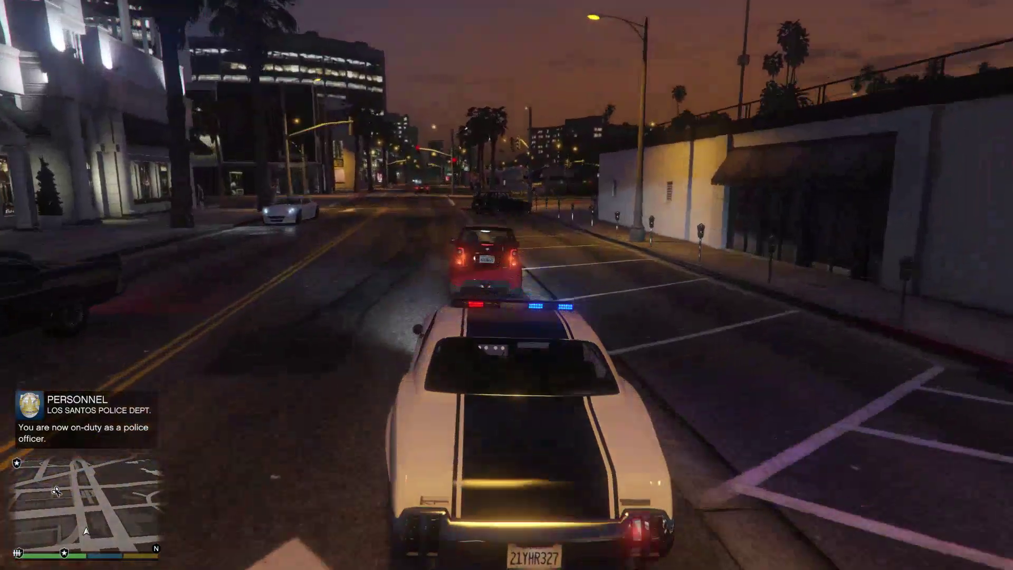
{"action": "key", "text": "shift"}
{"action": "key", "text": "s"}
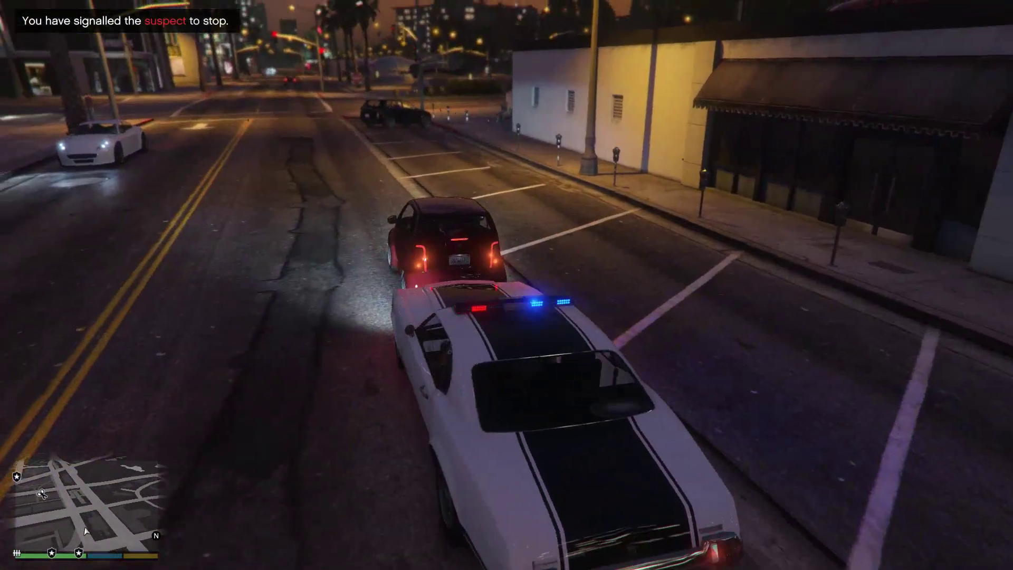
{"action": "key", "text": "w"}
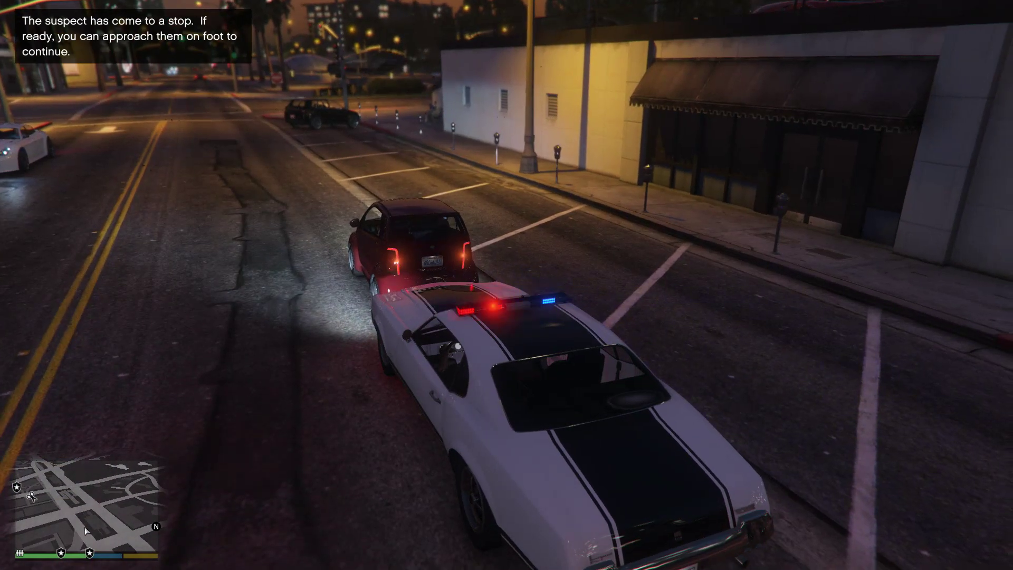
{"action": "key", "text": "f"}
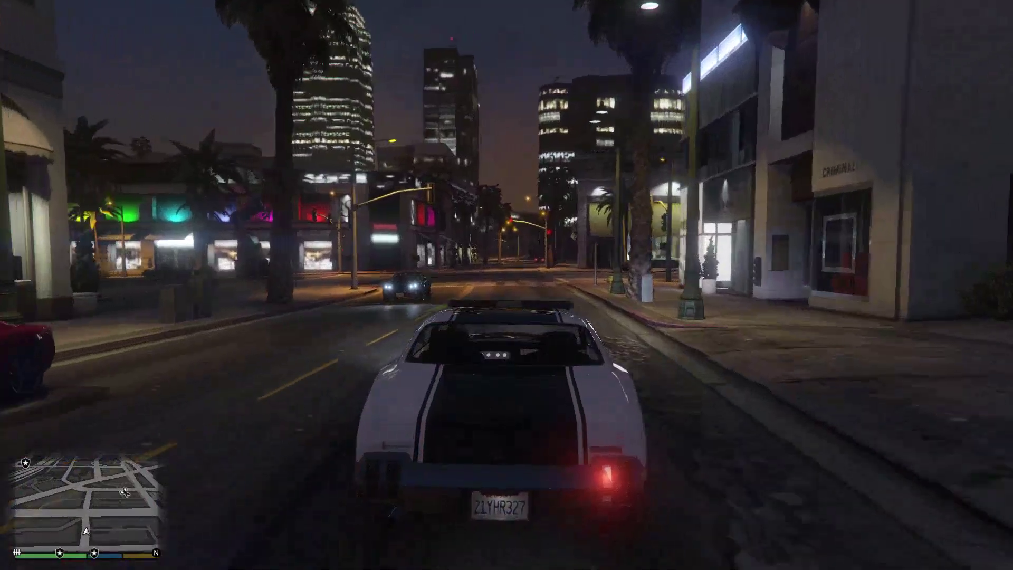
{"action": "key", "text": "w"}
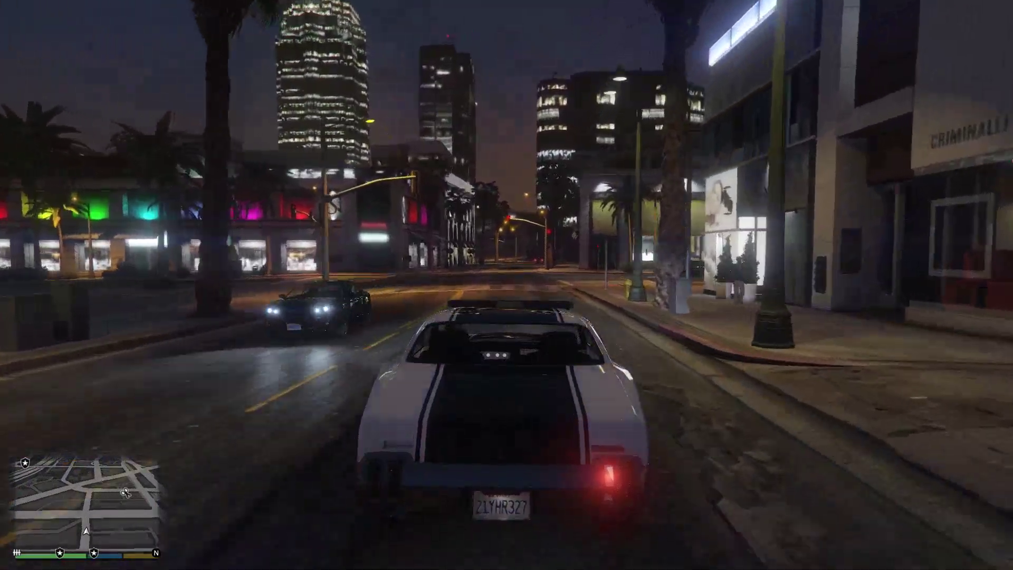
{"action": "key", "text": "w"}
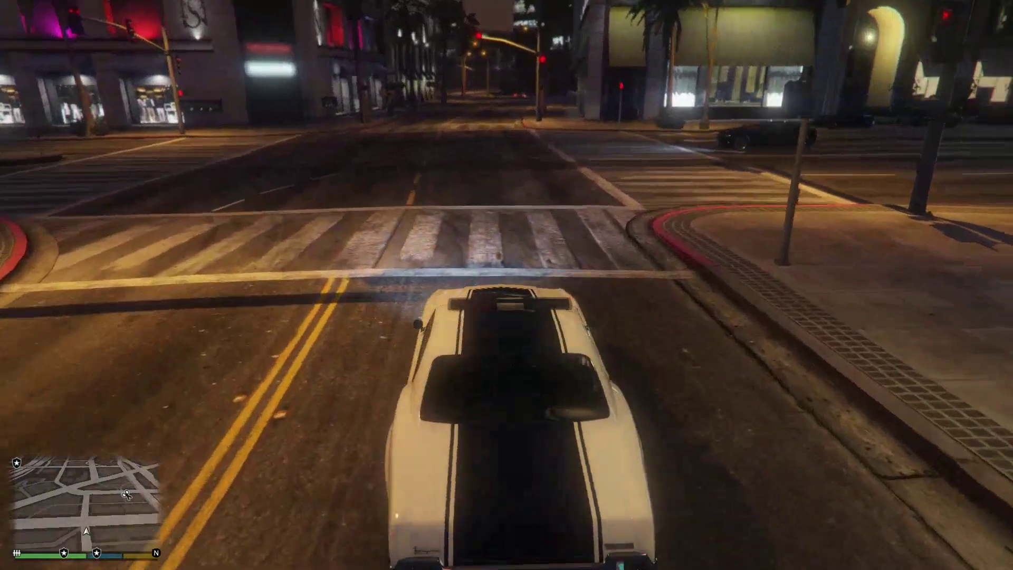
{"action": "key", "text": "a"}
{"action": "key", "text": "w"}
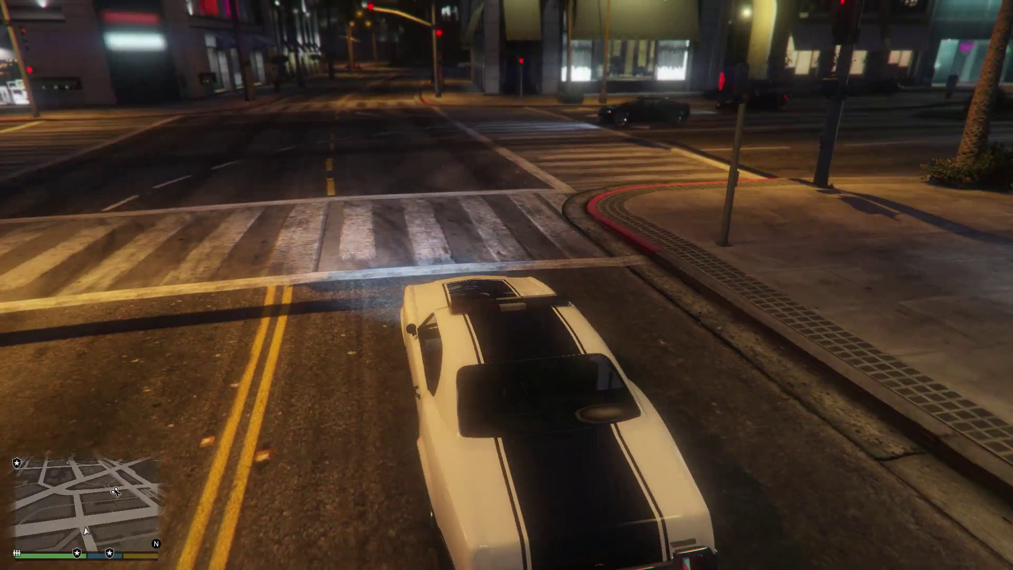
{"action": "key", "text": "d"}
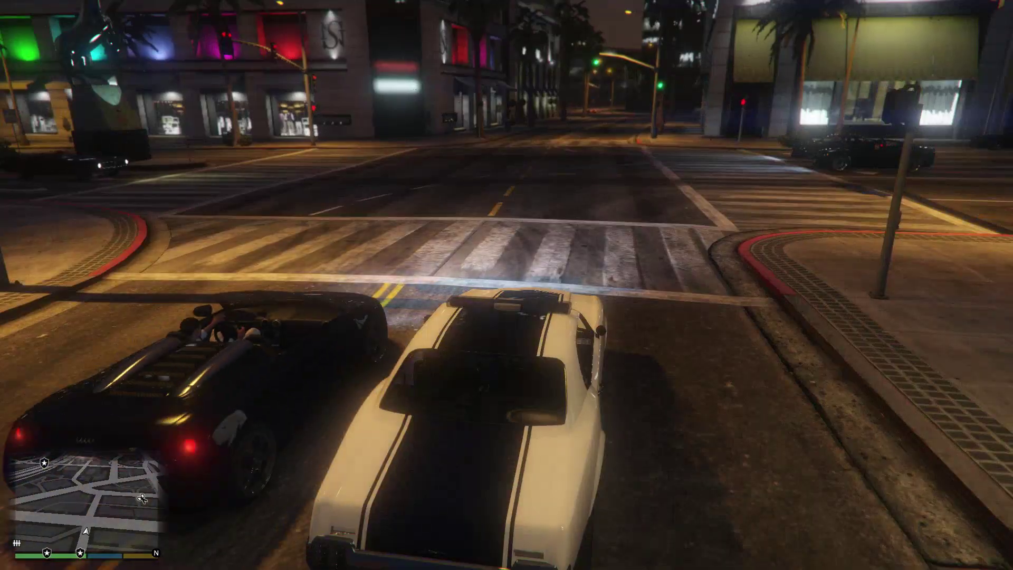
{"action": "key", "text": "e"}
{"action": "key", "text": "w"}
{"action": "key", "text": "d"}
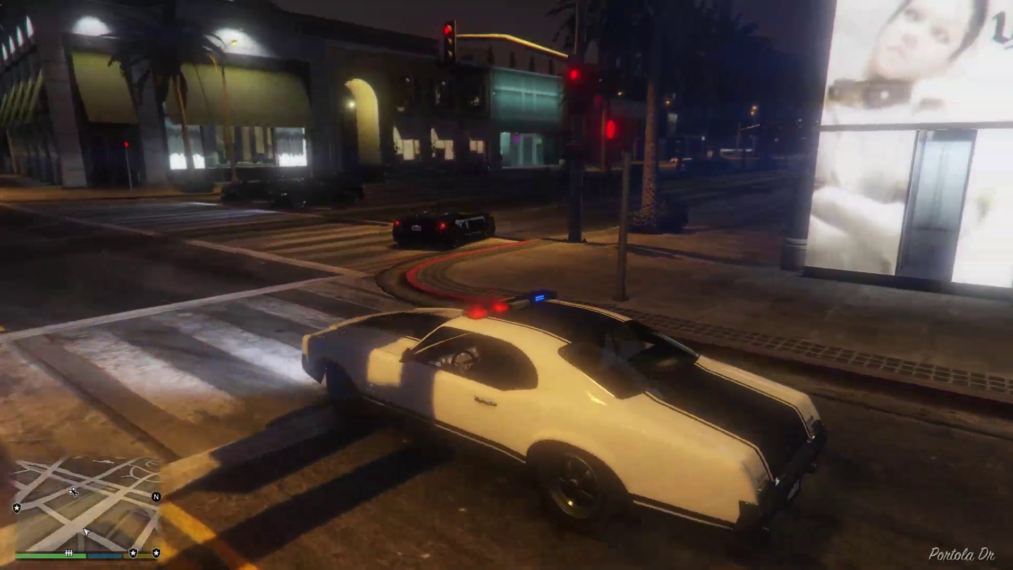
{"action": "key", "text": "w"}
{"action": "key", "text": "d"}
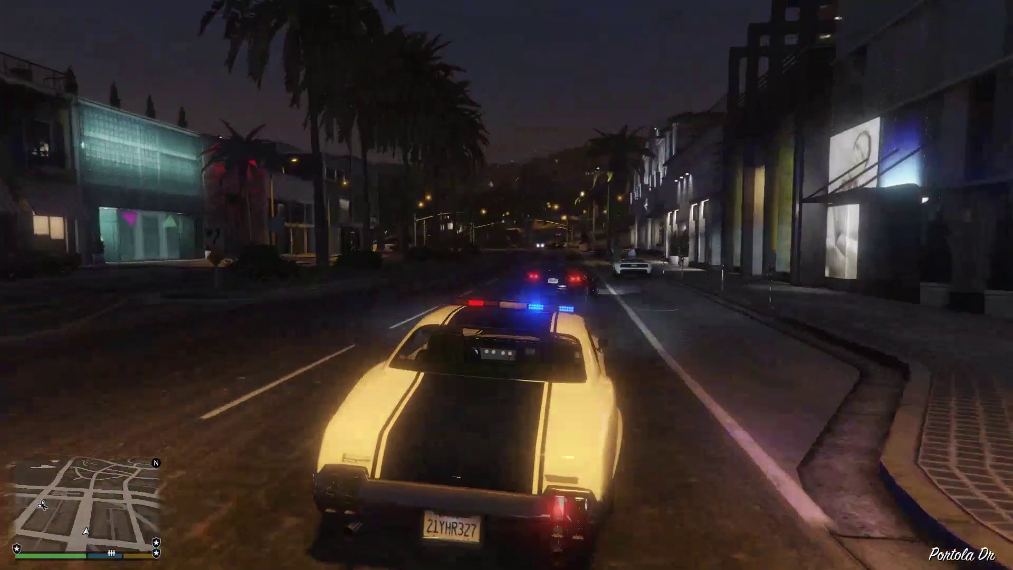
{"action": "key", "text": "shift"}
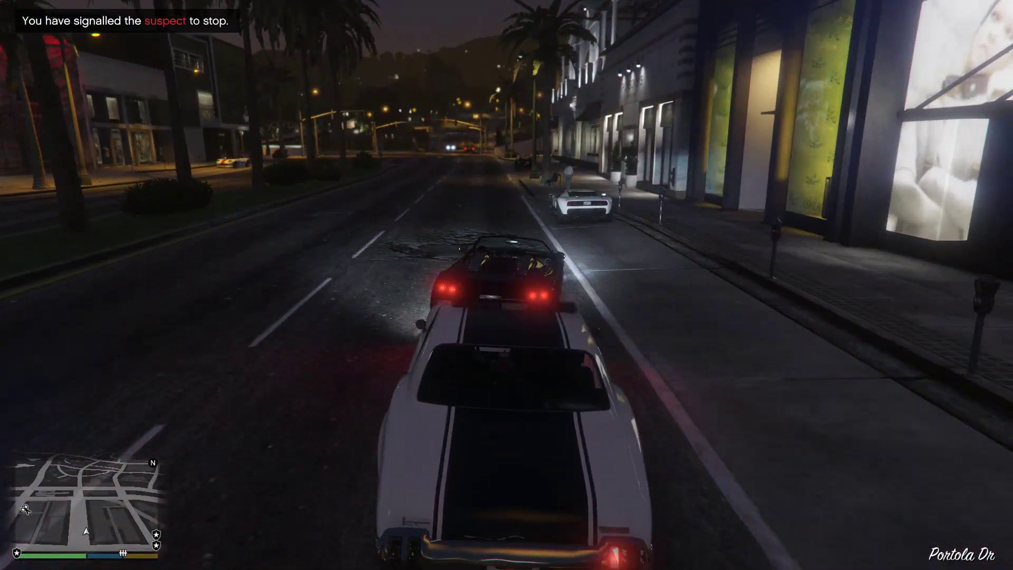